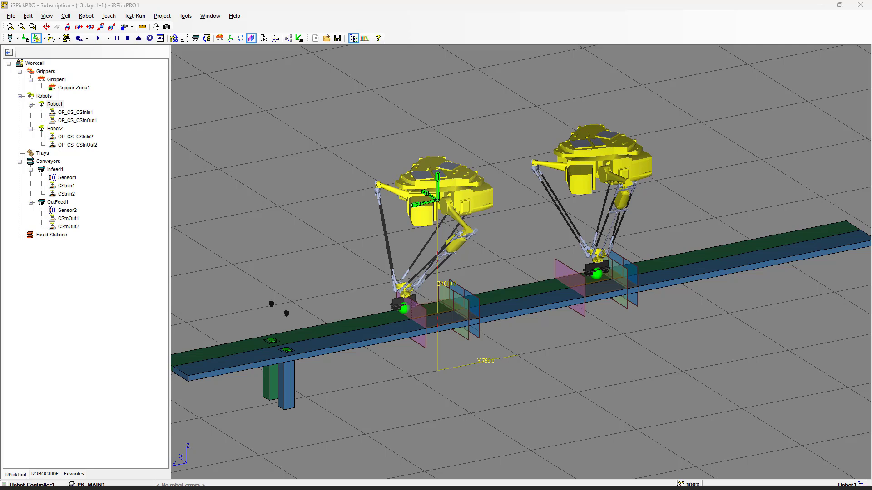
Launch HandlingPRO and start a new workcell named iRPickTOOL.
left_click(13, 486)
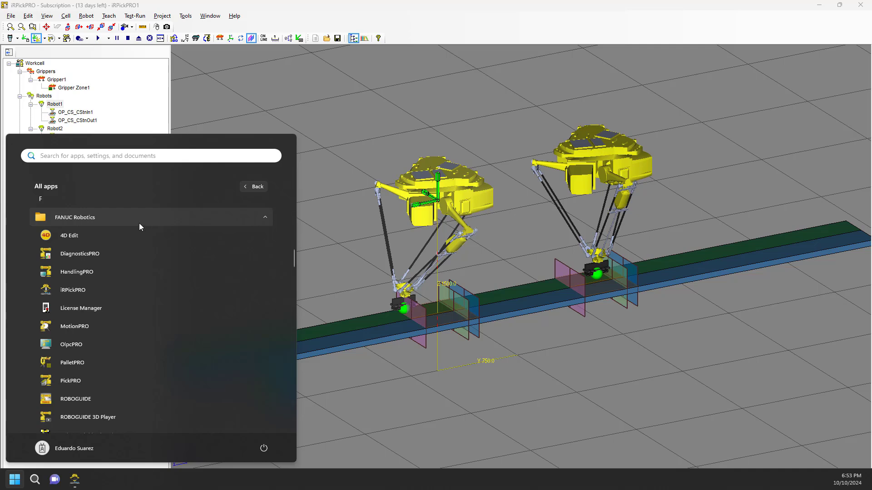
left_click(116, 274)
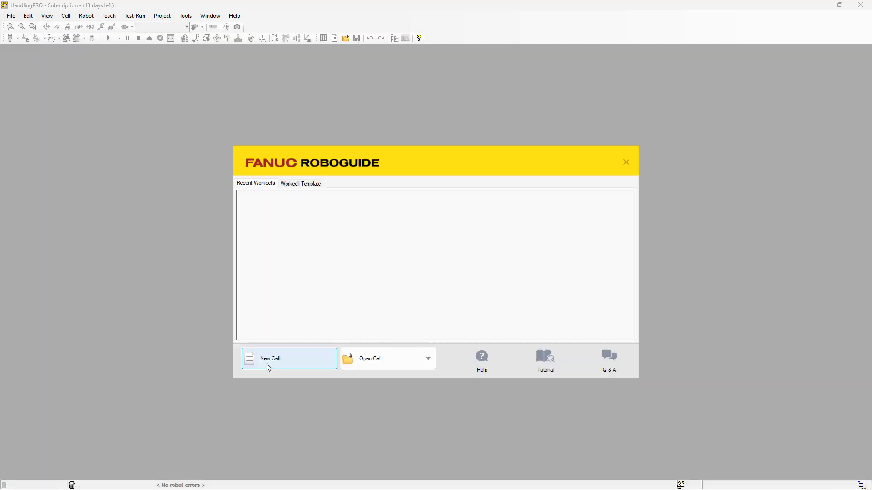
left_click(291, 362)
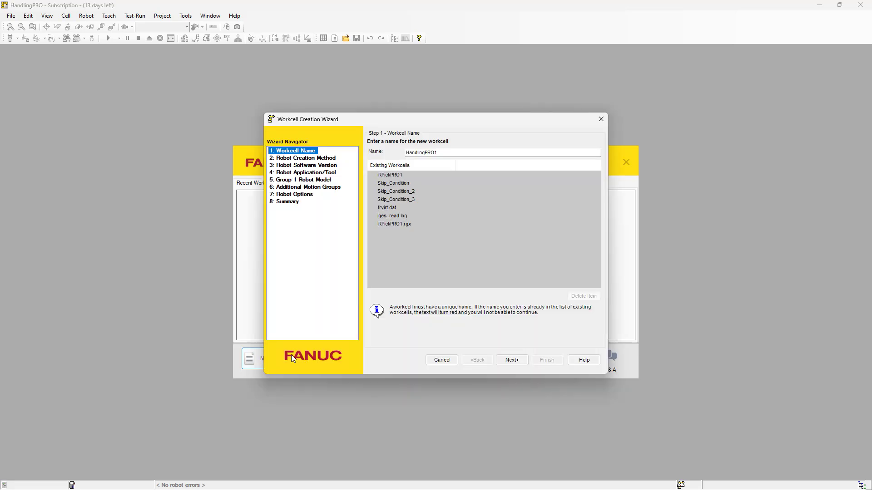
double_click(406, 152)
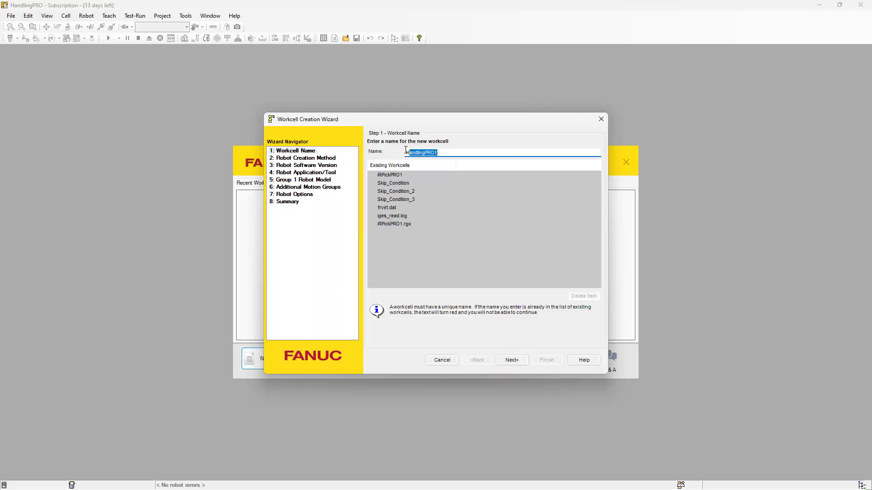
type("iRPickTOOL")
left_click(512, 360)
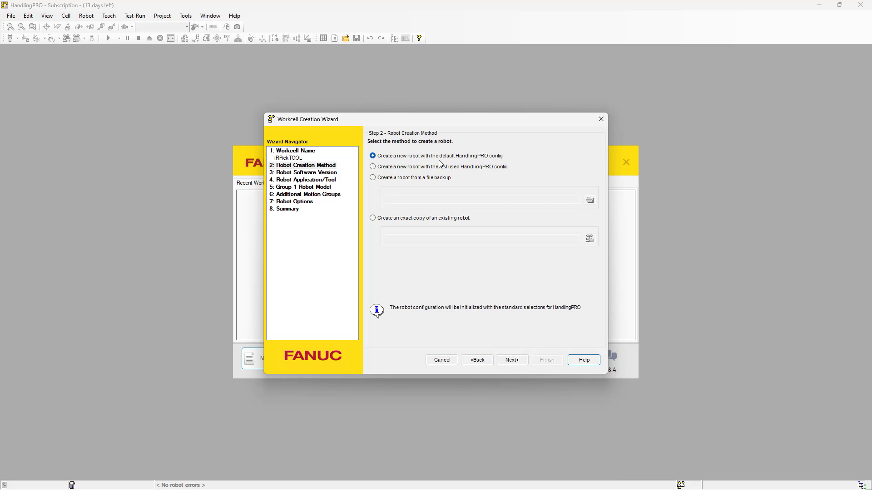
Base the robot on the default HandlingPRO config, with software version V9.40 and the HandlingTool (H552) application.
left_click(518, 363)
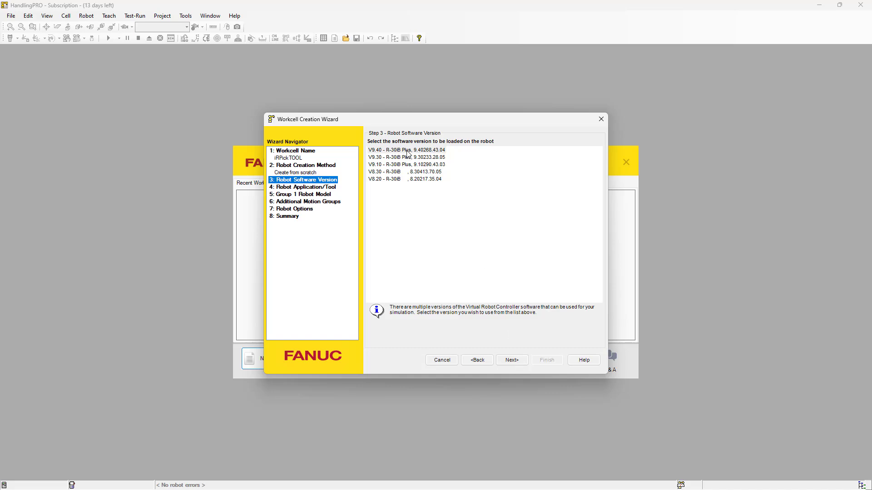
left_click(408, 151)
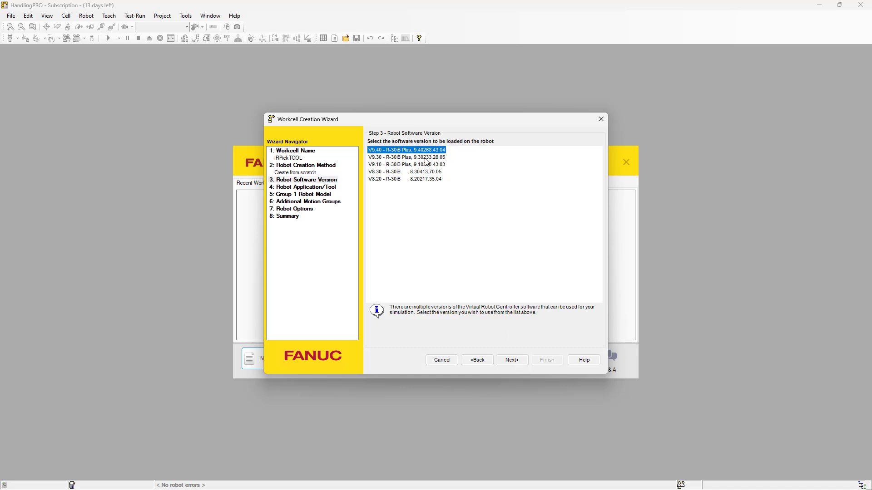
left_click(519, 362)
left_click(390, 153)
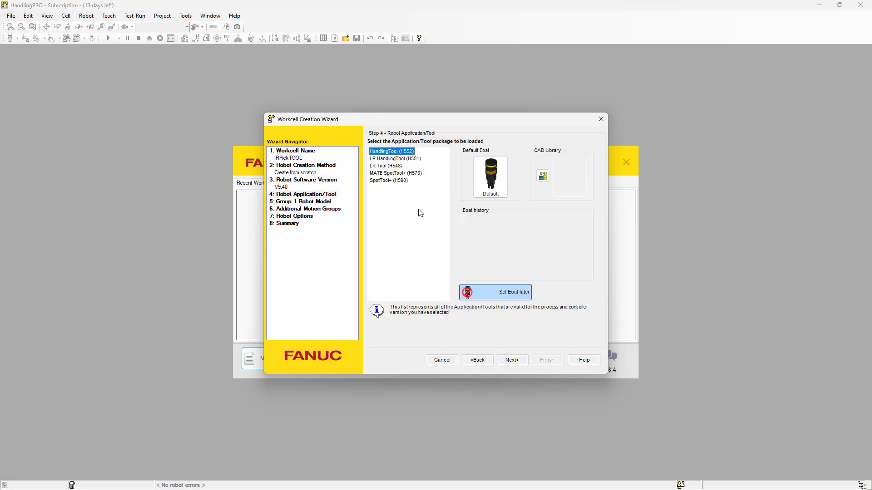
left_click(512, 361)
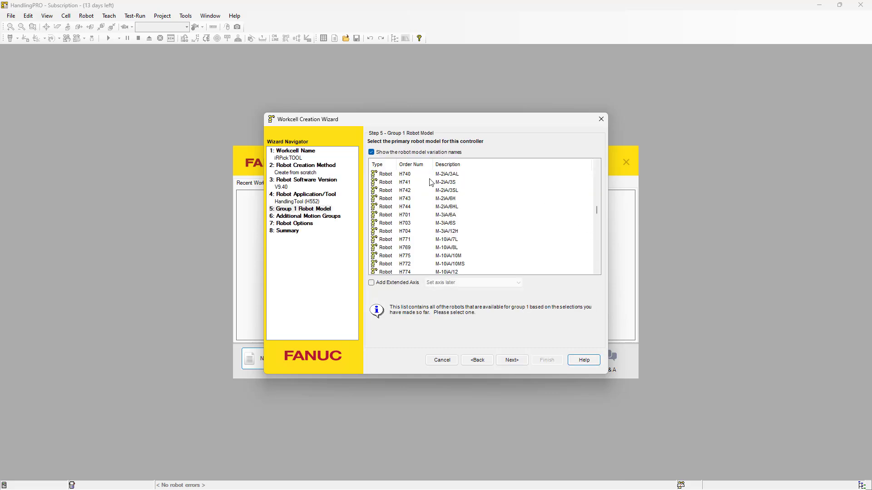
Choose the M-2iA/3SL (H742) as the group 1 robot model, without additional motion groups.
left_click(409, 192)
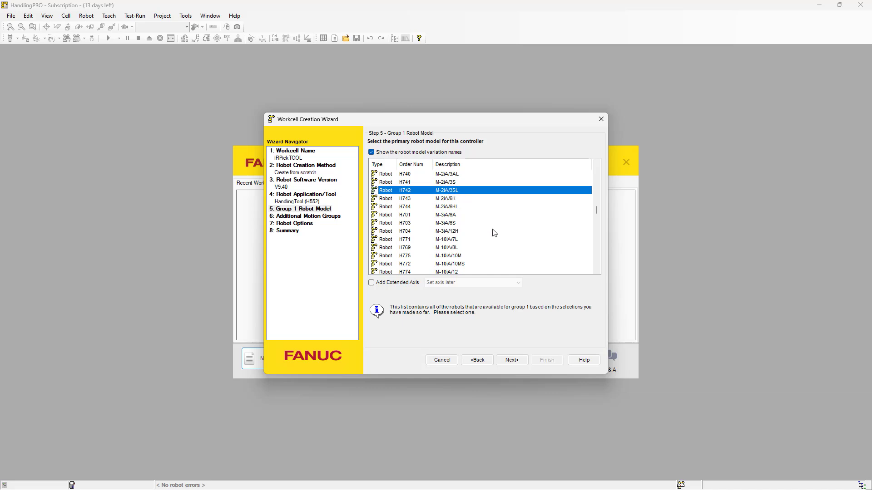
left_click(512, 360)
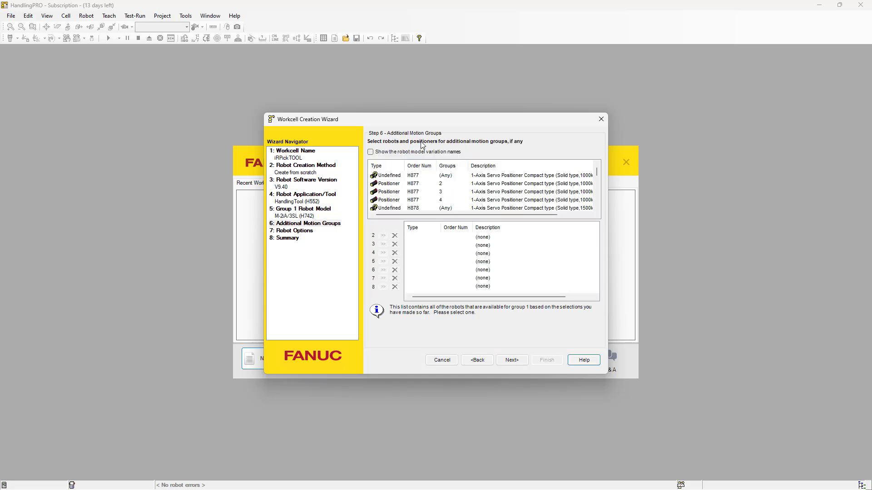
left_click(512, 360)
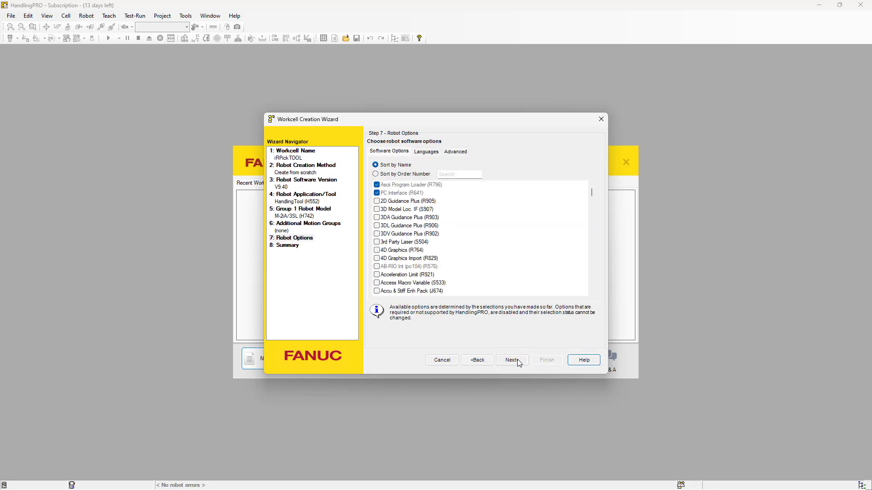
Find the iRPickTool software options and enable iRPickTool (J945), iRPickTool / iRVision (J946) and iRPickTool /Eff Tools (R846).
left_click(461, 177)
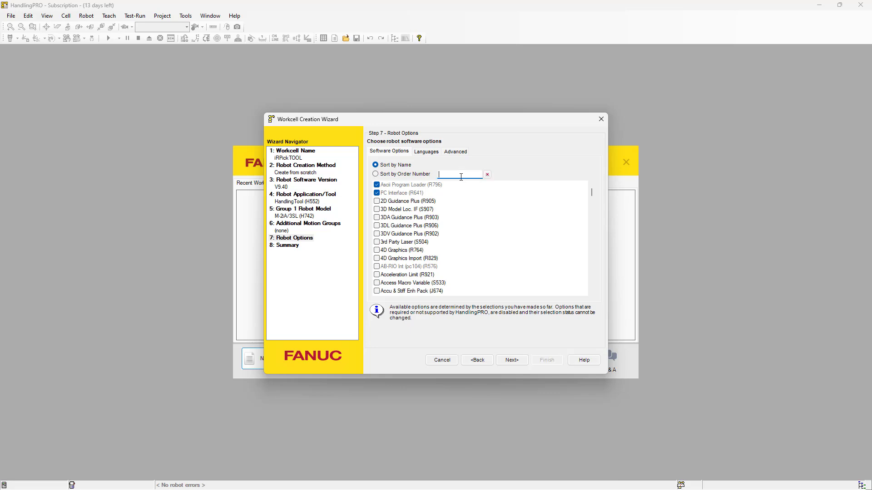
type("irpicktool")
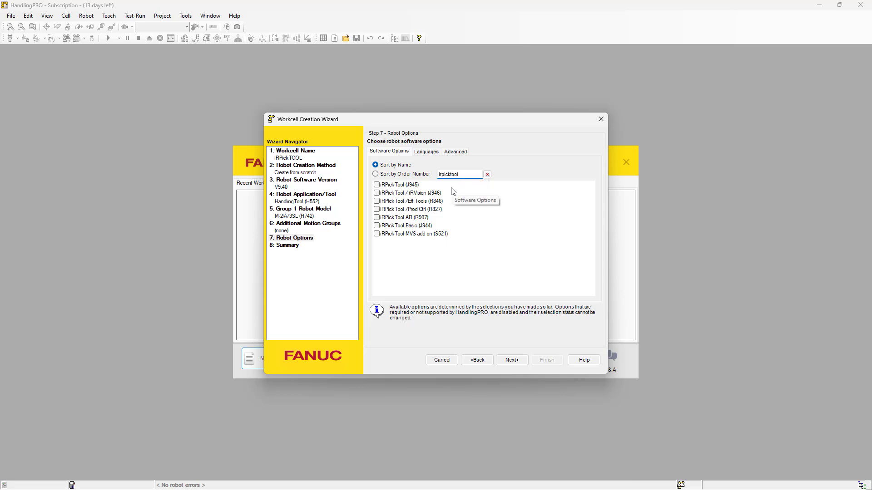
left_click(377, 185)
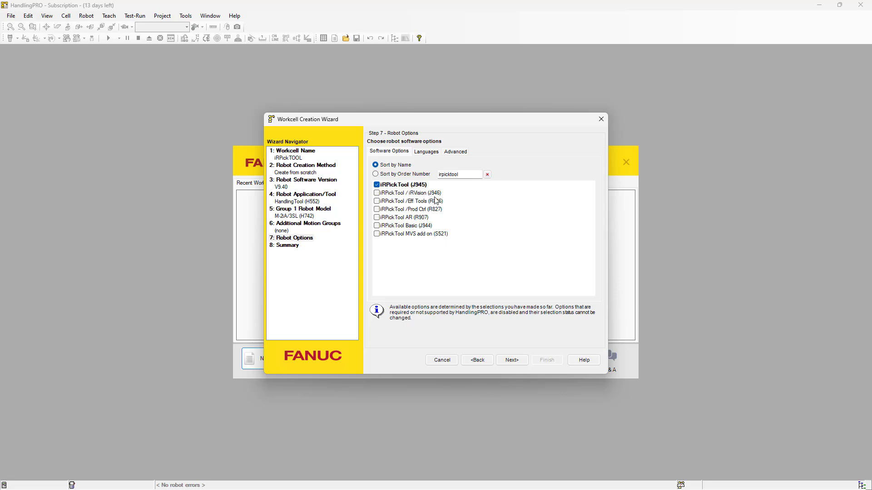
left_click(376, 193)
left_click_drag(461, 178, 431, 176)
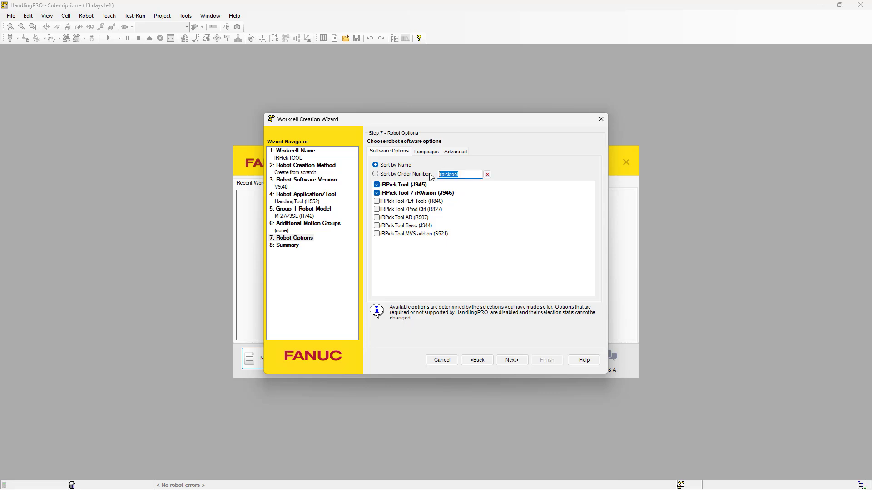
left_click(377, 202)
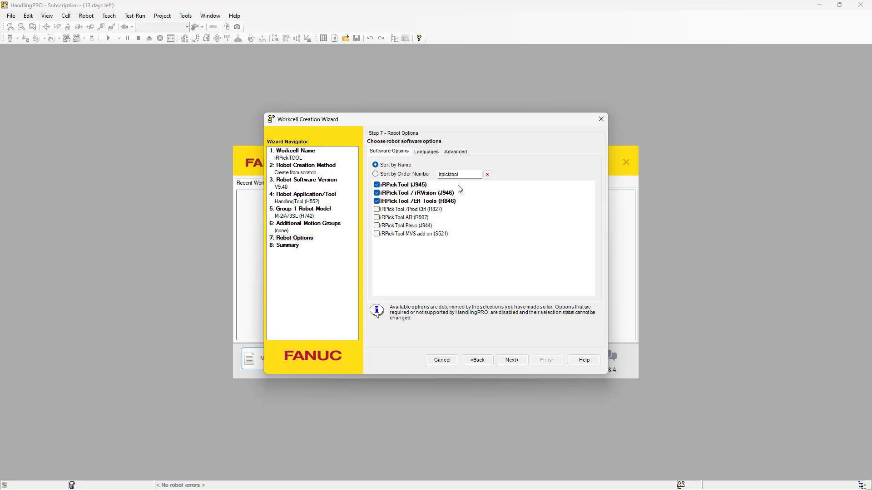
Add the Motion Package (R809) and Ethernet Encoder (R762) software options to the robot.
type("motion")
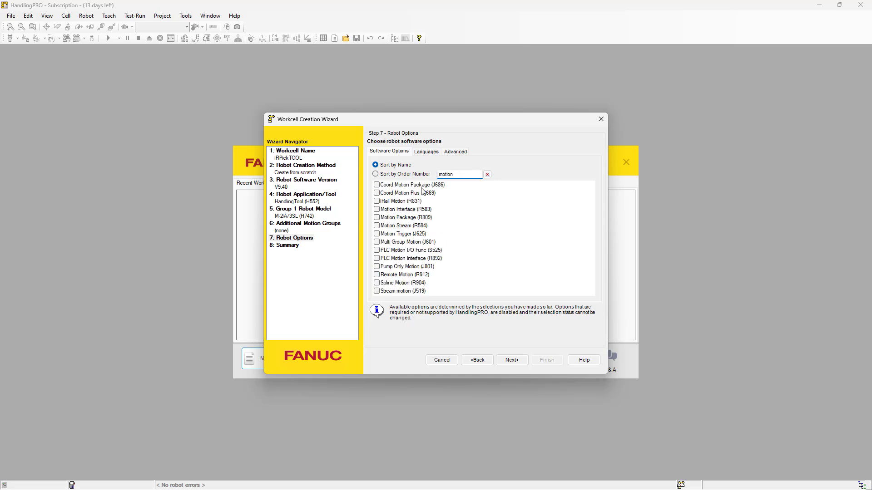
left_click(378, 219)
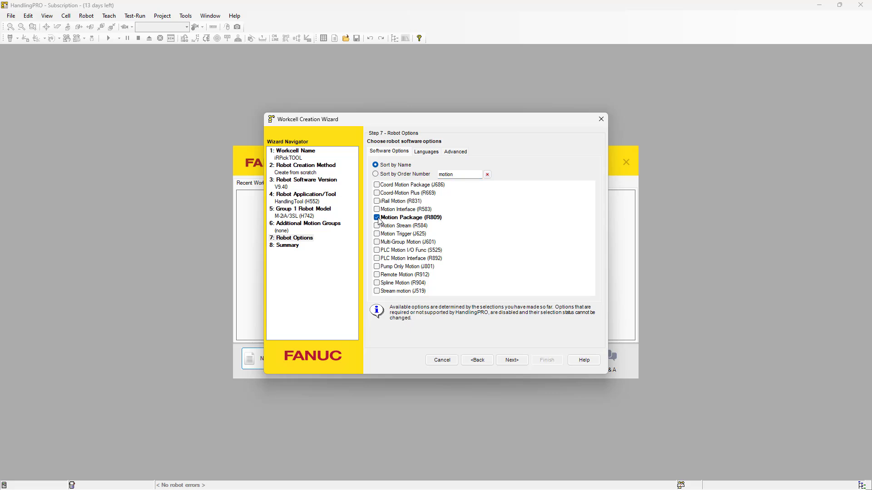
double_click(440, 174)
type("encoder")
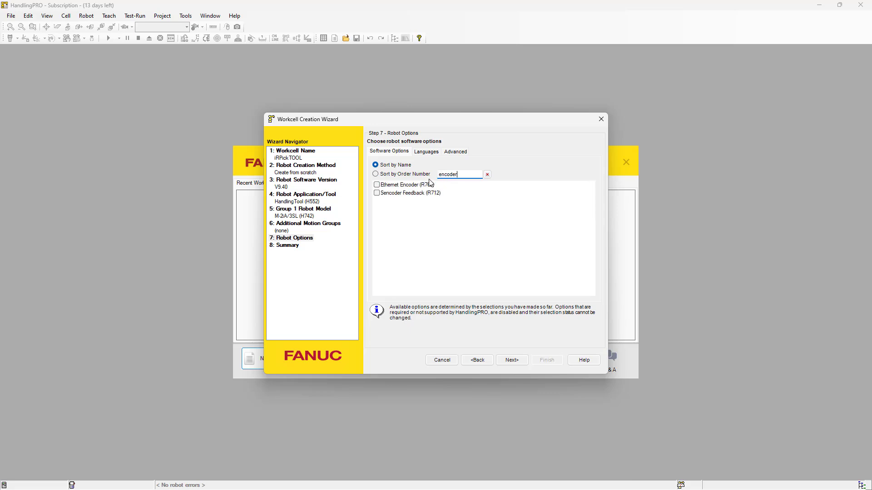
left_click(376, 185)
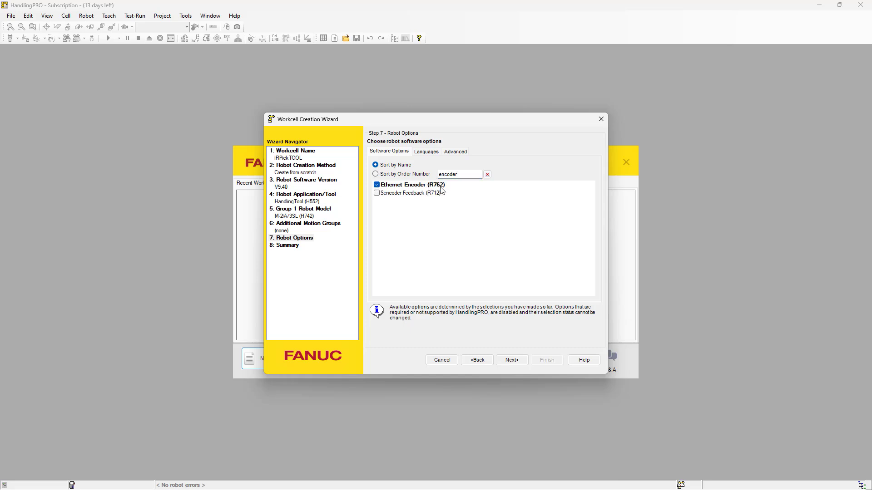
Add the Advanced DCS Package (R859) option and finish creating the workcell.
left_click_drag(463, 175, 424, 178)
type("dcs")
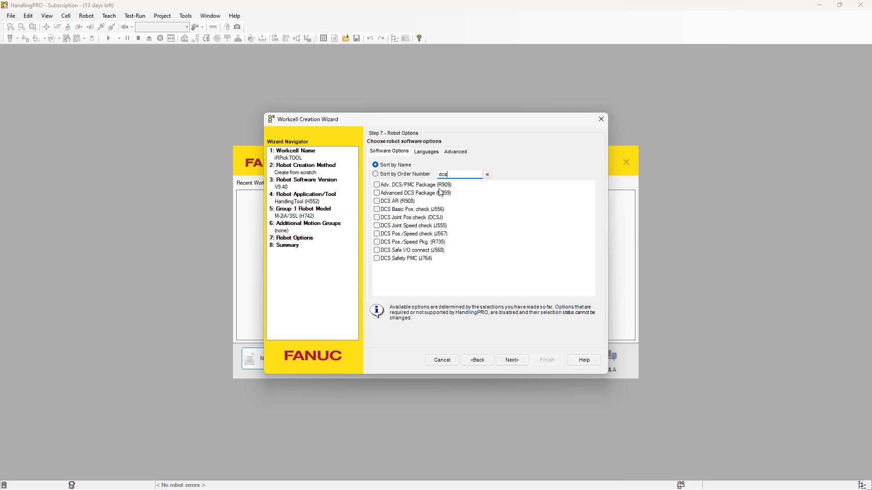
left_click(377, 193)
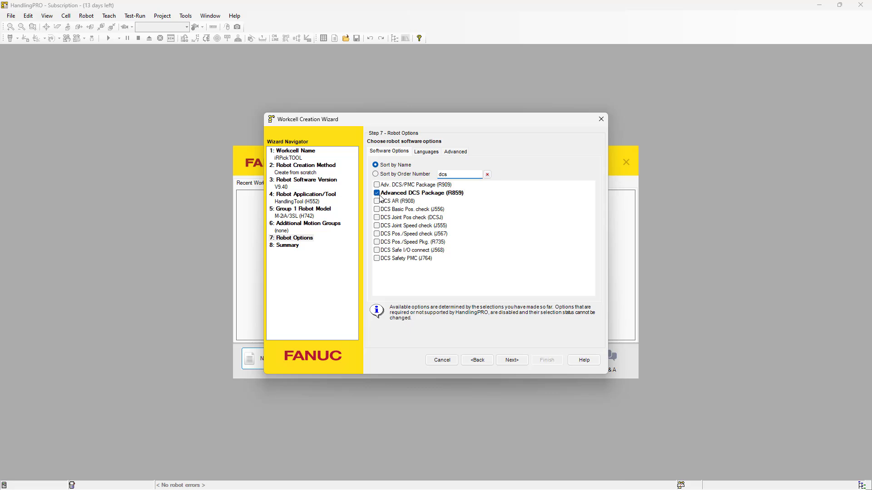
left_click(511, 360)
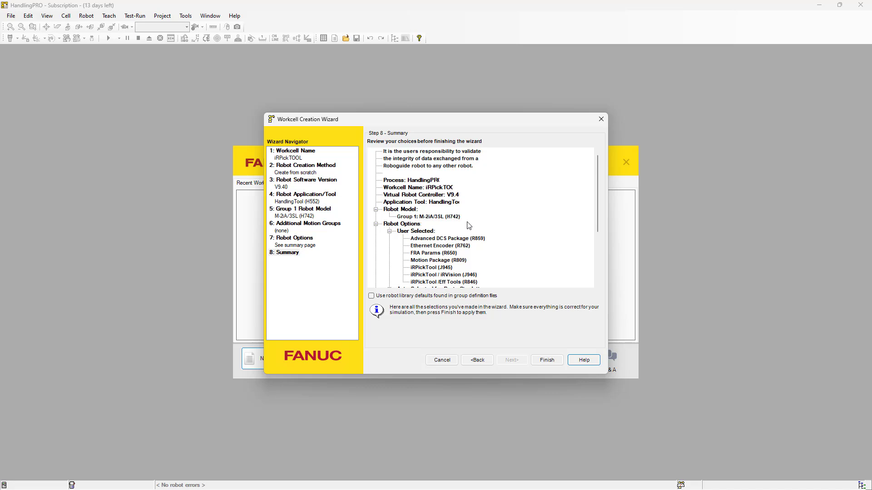
left_click(547, 361)
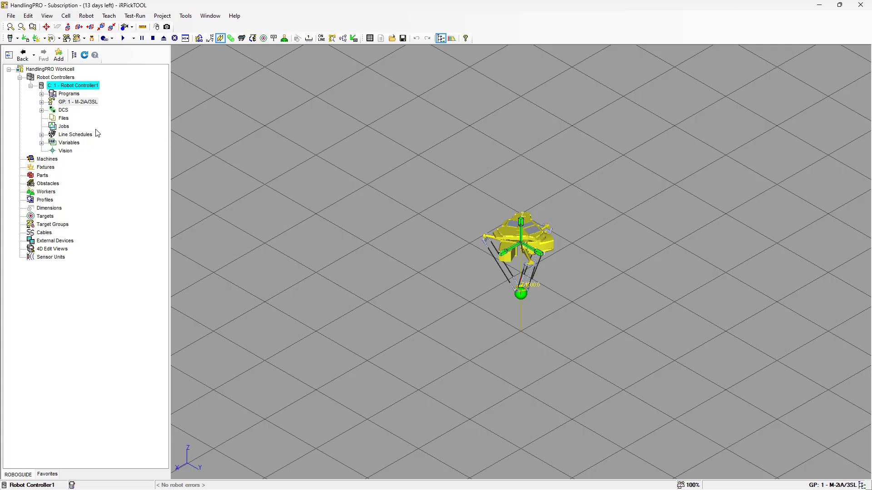
Rename the M-2iA/3SL robot as Robot1 in its properties.
left_click(75, 103)
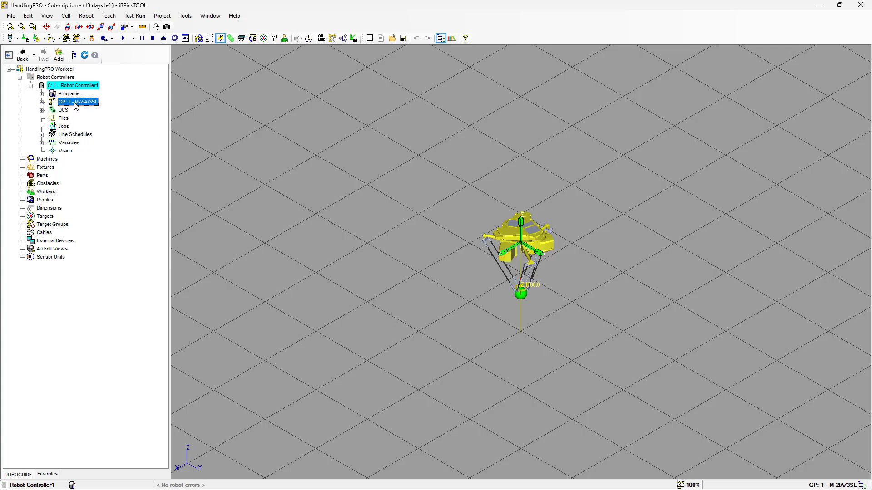
right_click(75, 105)
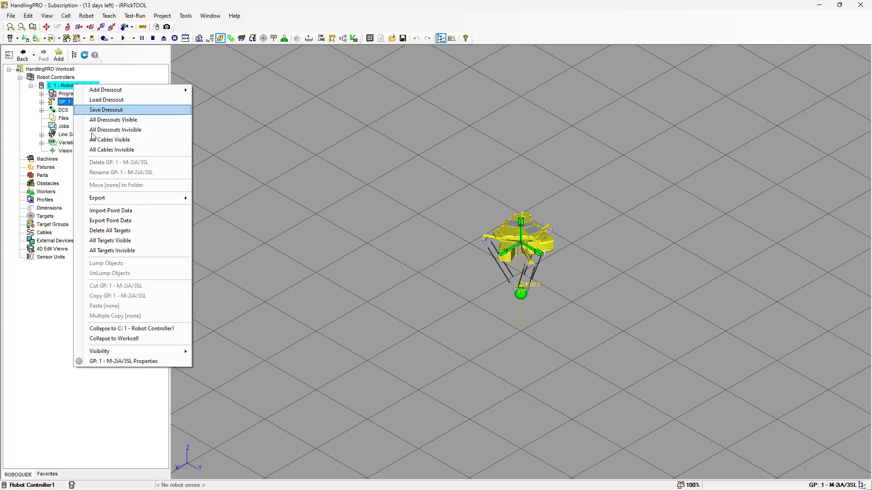
left_click(145, 362)
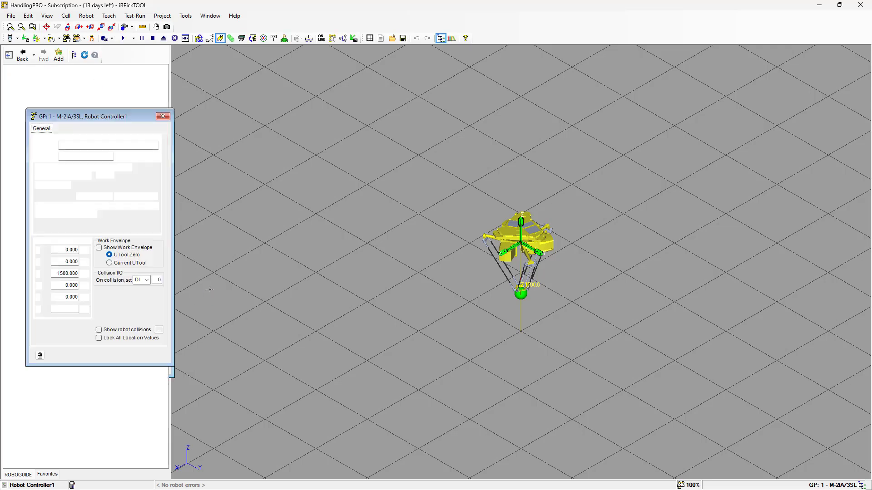
left_click(95, 142)
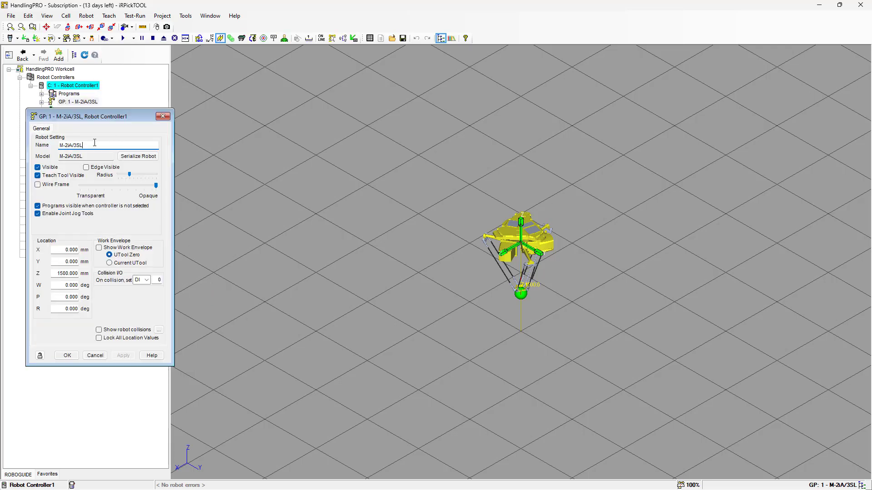
double_click(94, 142)
type("Robot1")
Set the robot's Y location to 750 mm, then apply and close its properties.
left_click(63, 263)
type("75")
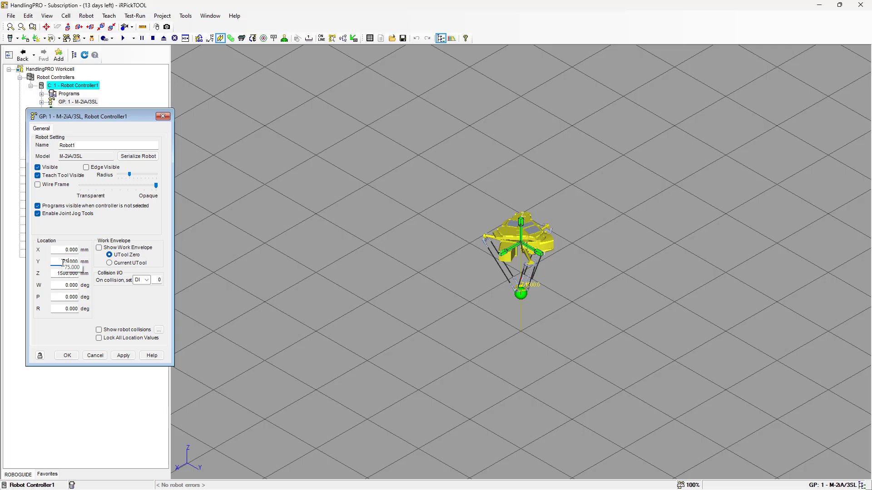
type("0")
left_click(62, 285)
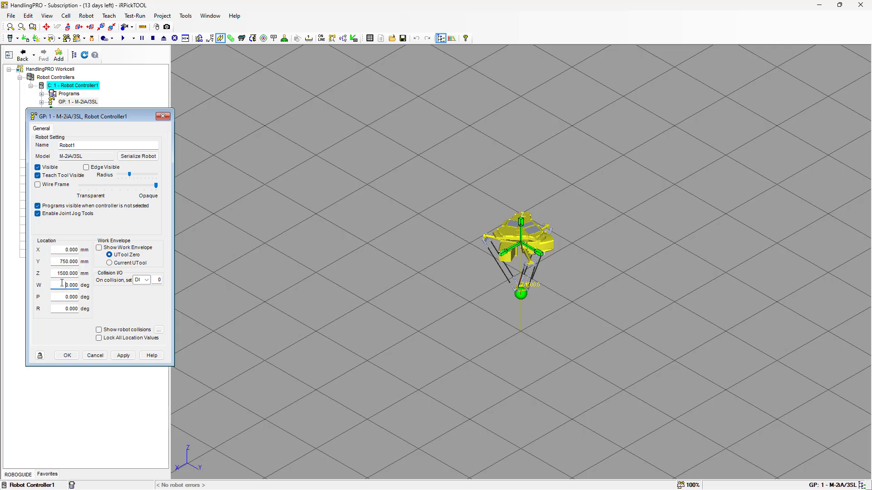
left_click(130, 356)
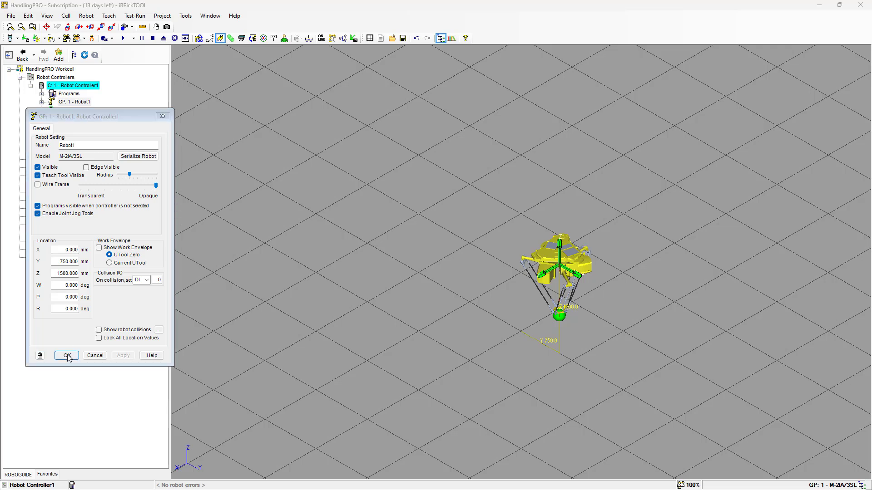
left_click(67, 355)
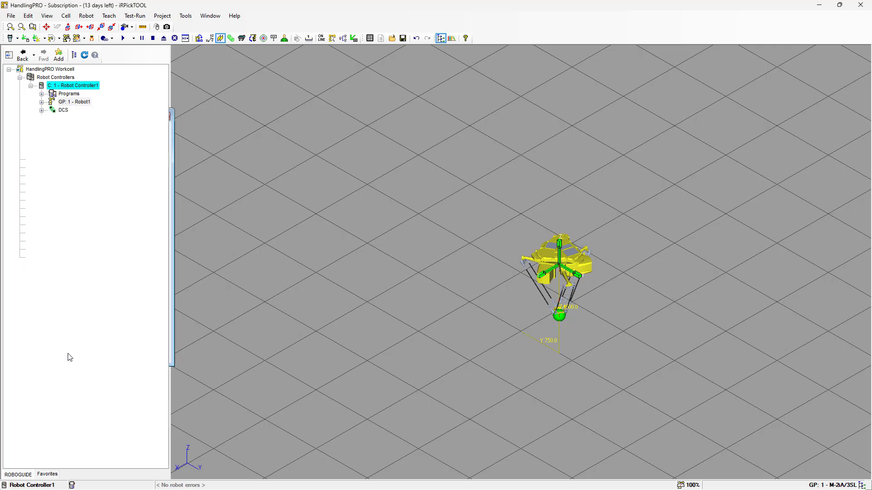
Add one clone of Robot Controller1 with an incremental Y offset of -1500 mm.
left_click(78, 87)
right_click(78, 88)
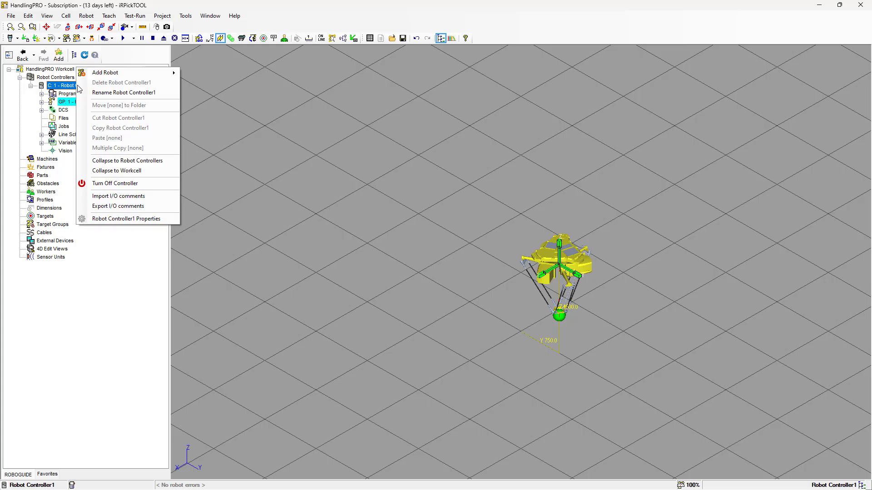
mouse_move(97, 77)
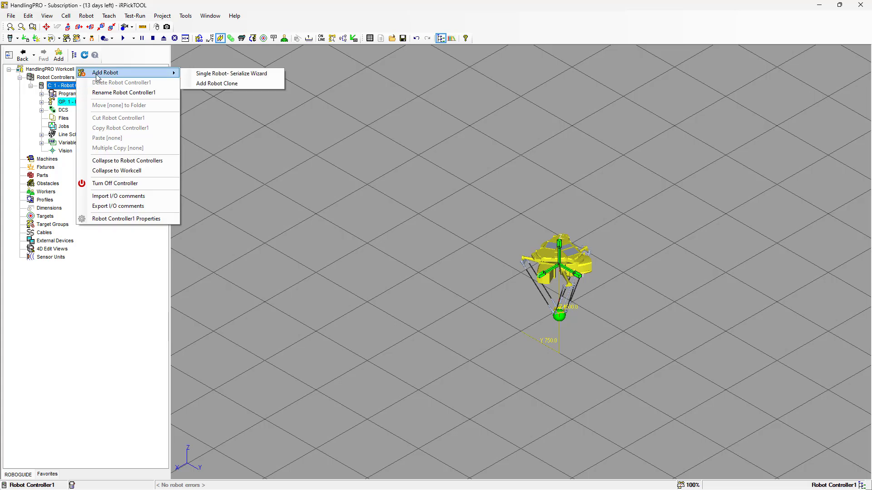
left_click(201, 84)
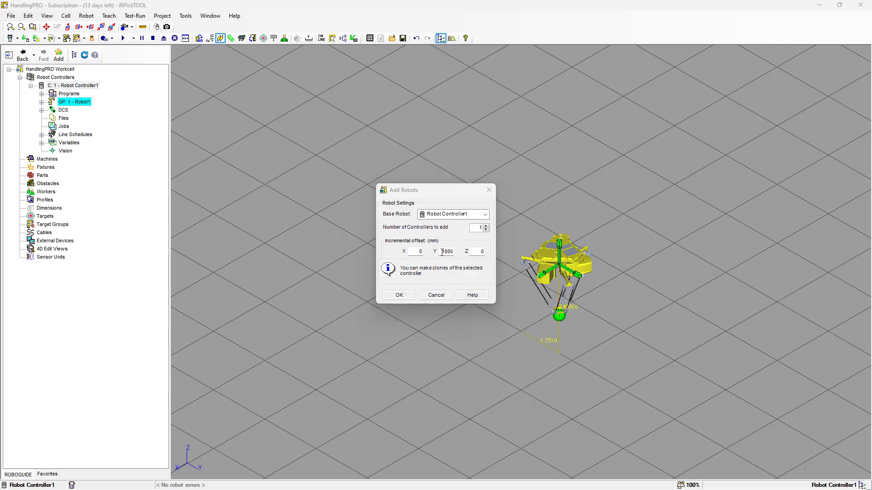
double_click(442, 252)
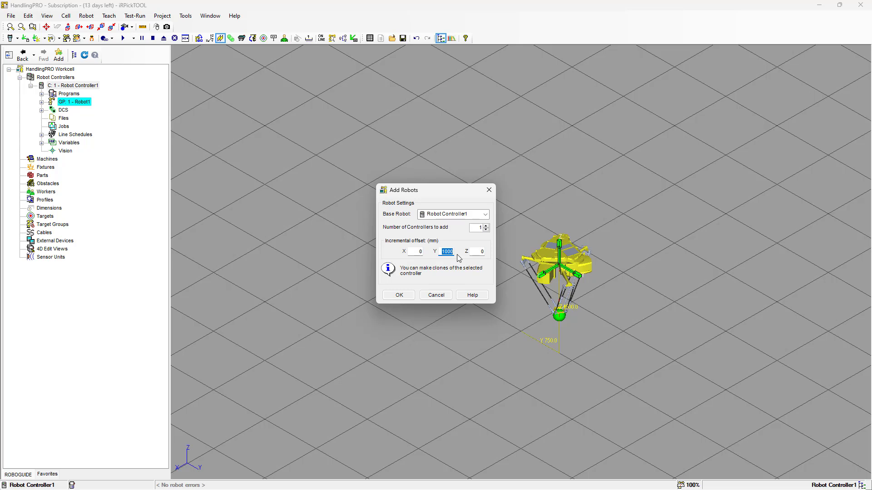
type("-1500")
left_click(410, 296)
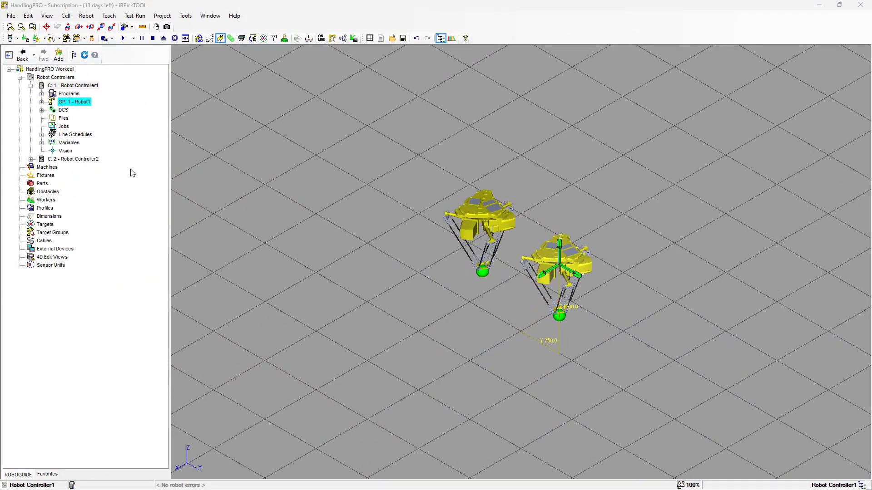
Rename the M-2iA/3SL robot under Robot Controller2 as Robot2, then apply and close its properties.
left_click(30, 159)
left_click(68, 183)
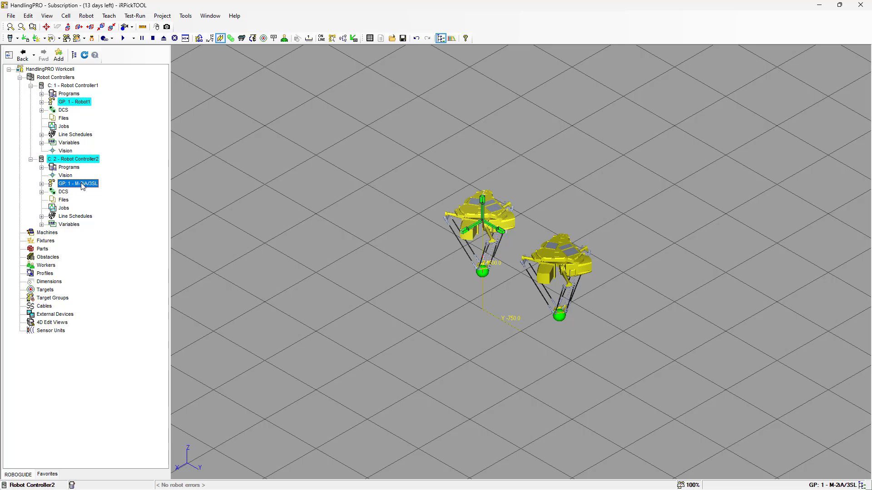
right_click(83, 185)
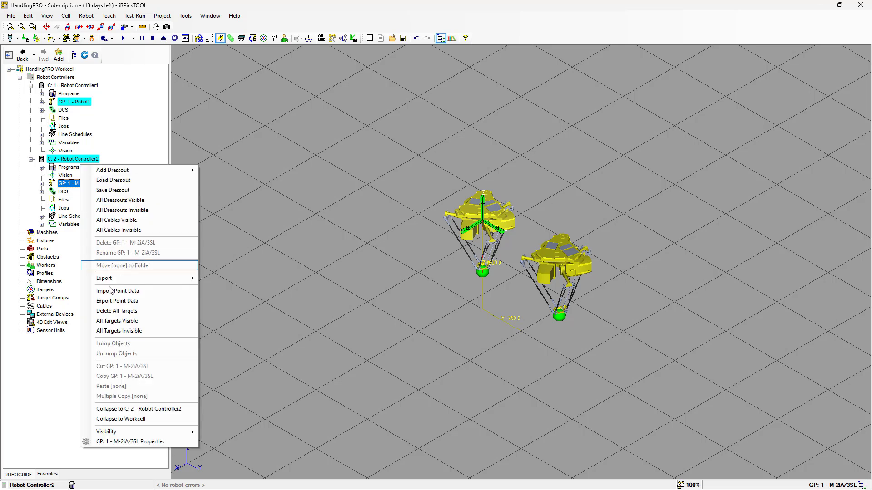
left_click(155, 444)
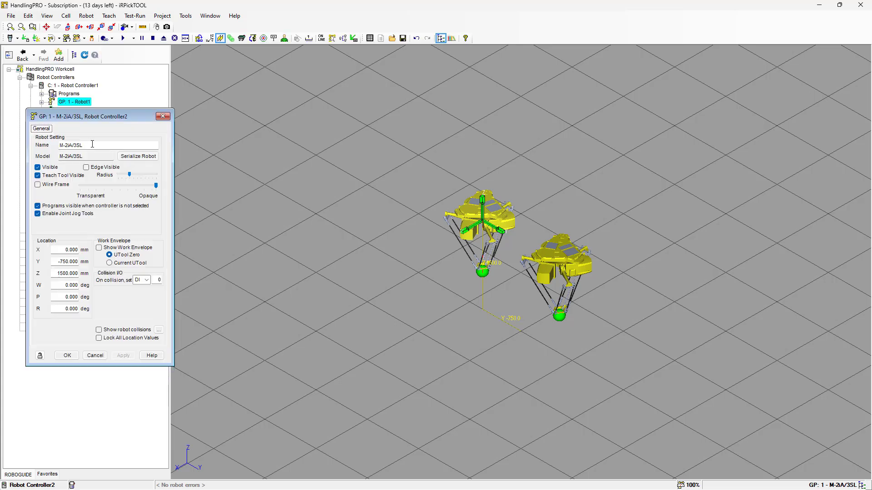
double_click(92, 143)
type("Robot2")
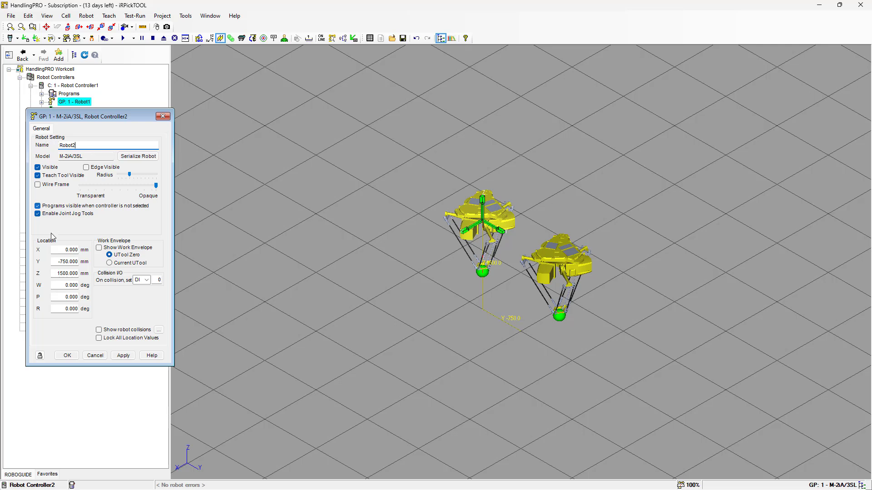
left_click(124, 356)
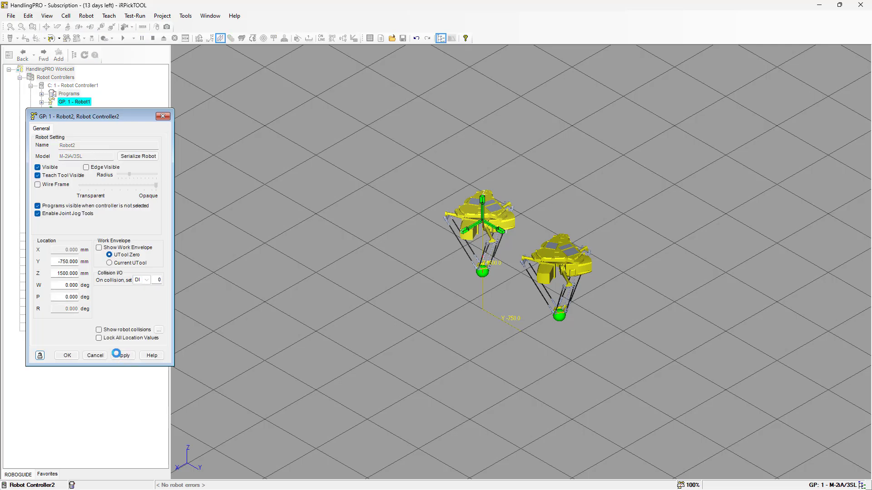
left_click(69, 356)
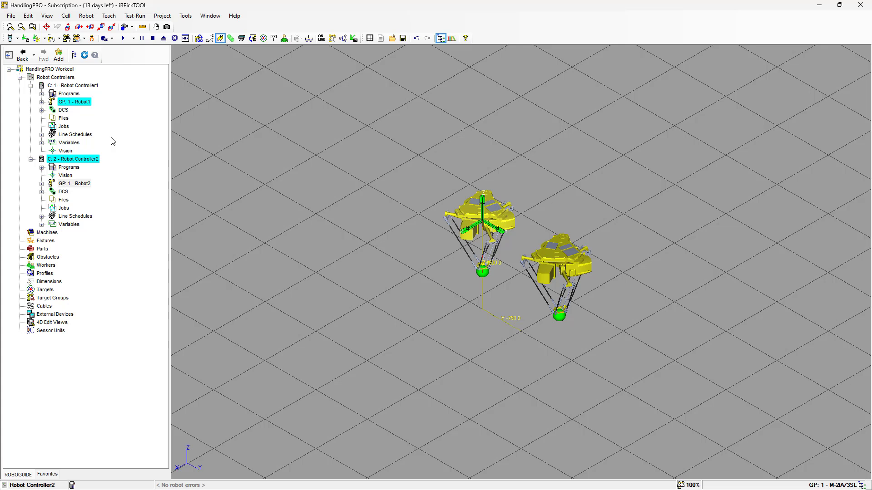
Open the teach pendant for Robot Controller1 and examine the software versions on the STATUS Version ID screen.
left_click(91, 86)
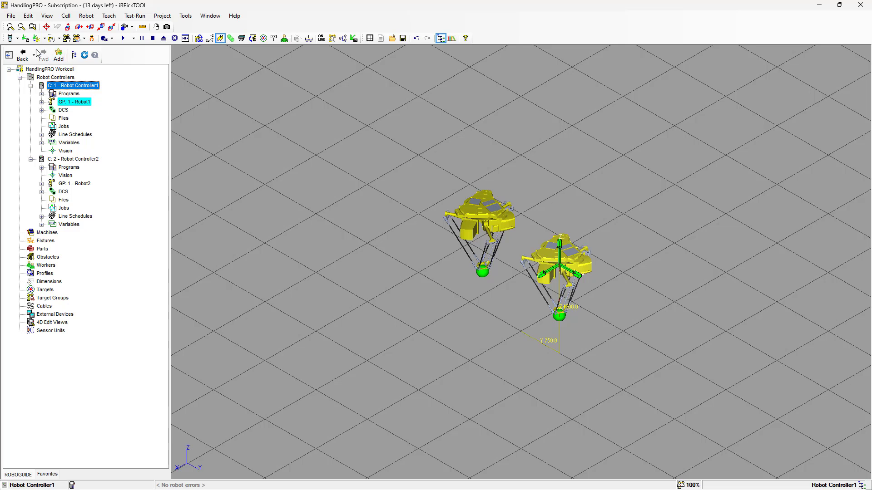
left_click(10, 38)
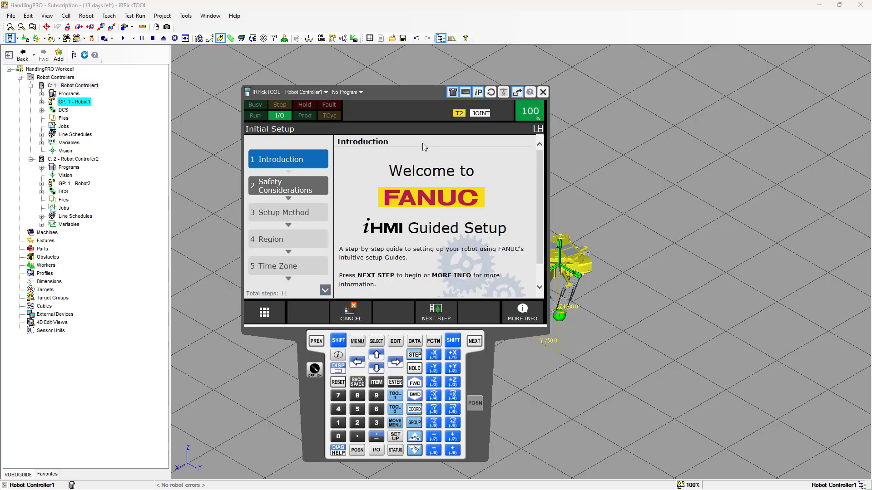
left_click(395, 451)
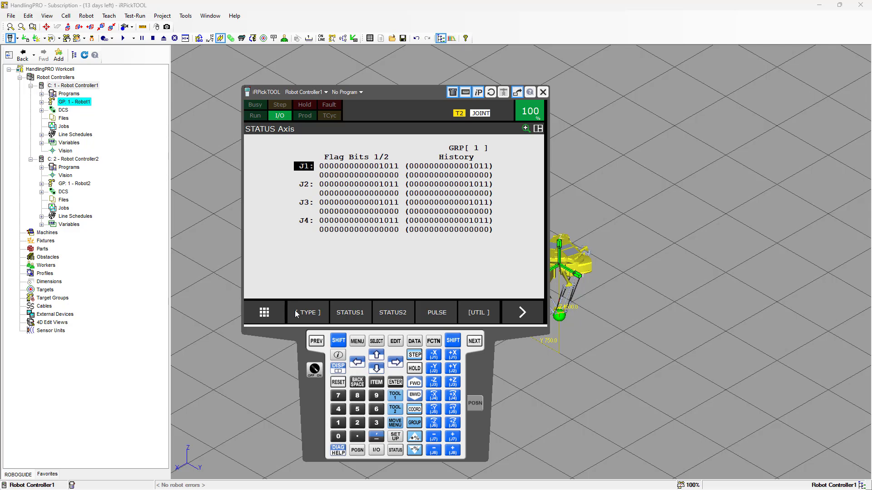
left_click(300, 313)
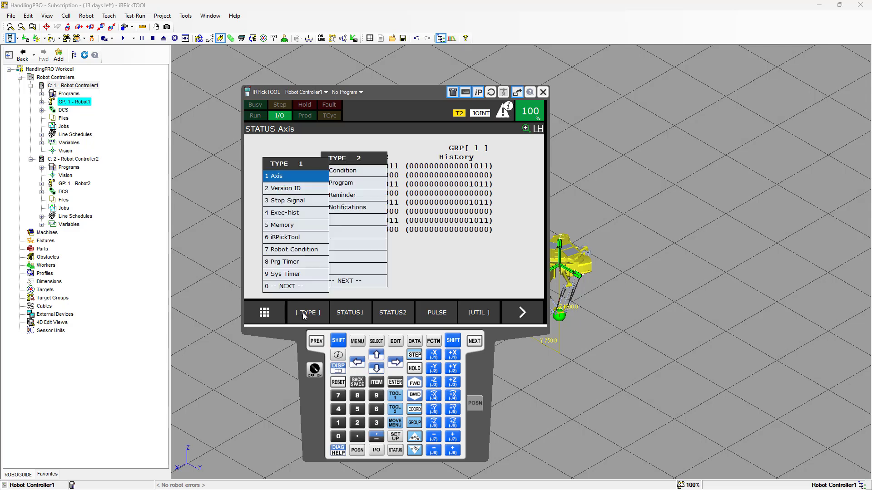
left_click(292, 189)
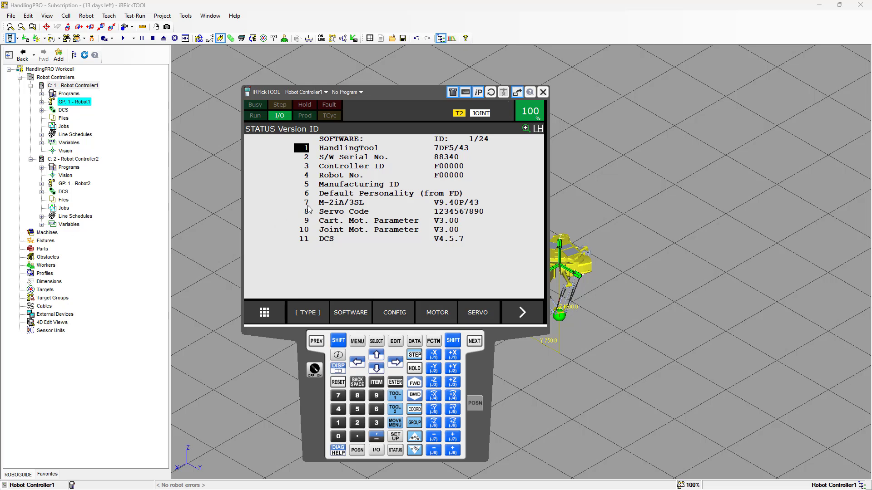
left_click(307, 203)
left_click(358, 341)
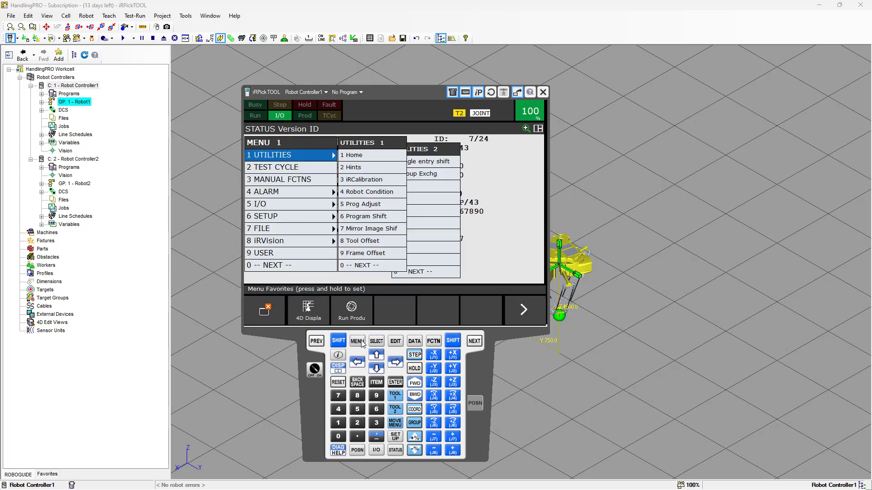
left_click(321, 268)
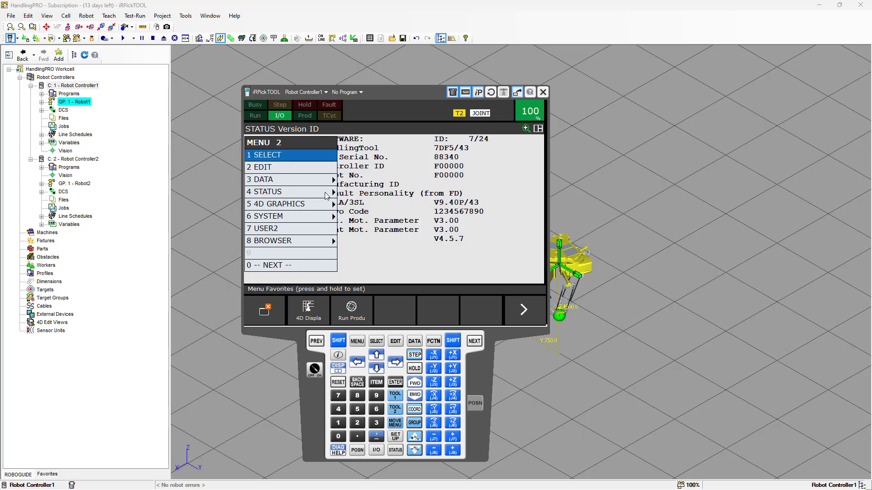
left_click(326, 193)
left_click(364, 167)
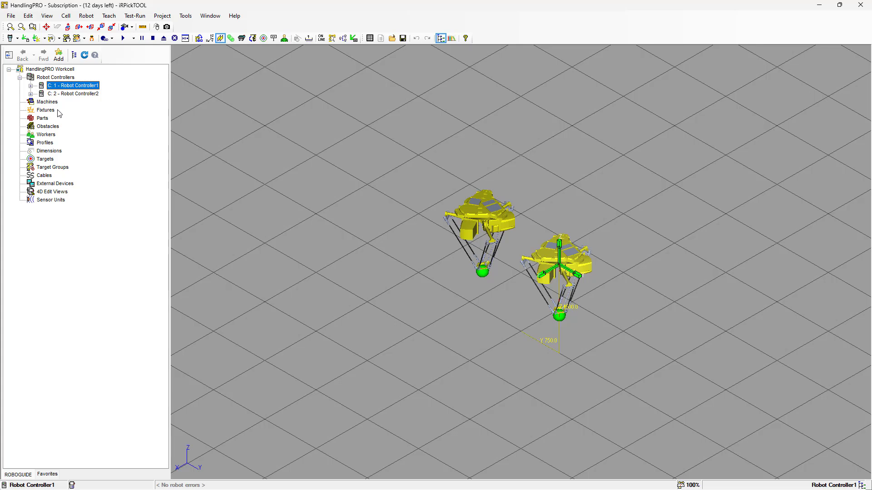
Add a line to the workcell fixtures from the machine library using GenericInfeedConveyor.def.
left_click(45, 110)
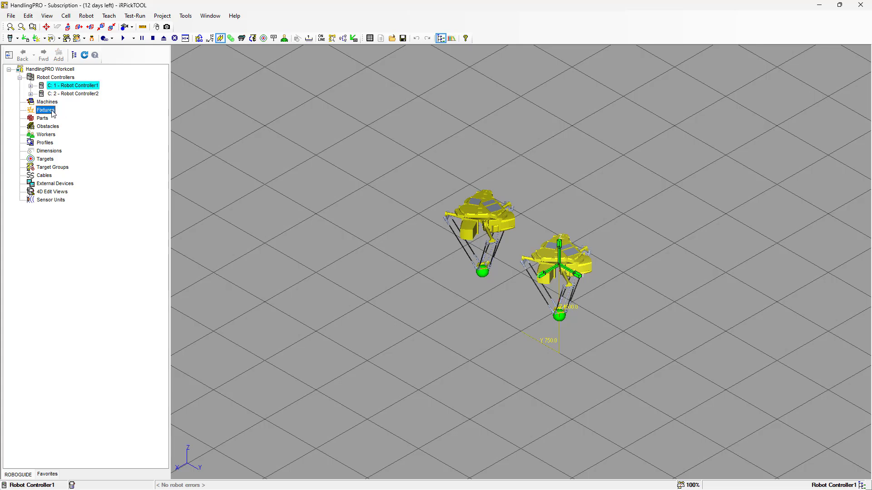
right_click(52, 112)
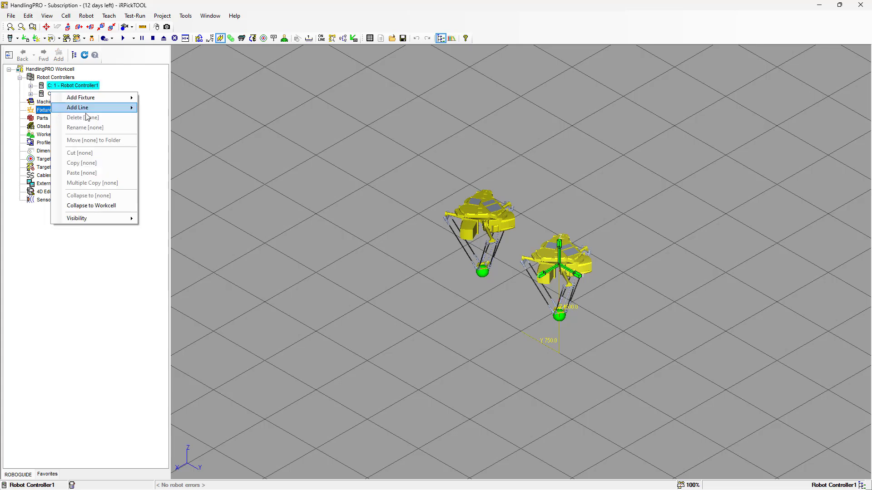
mouse_move(101, 112)
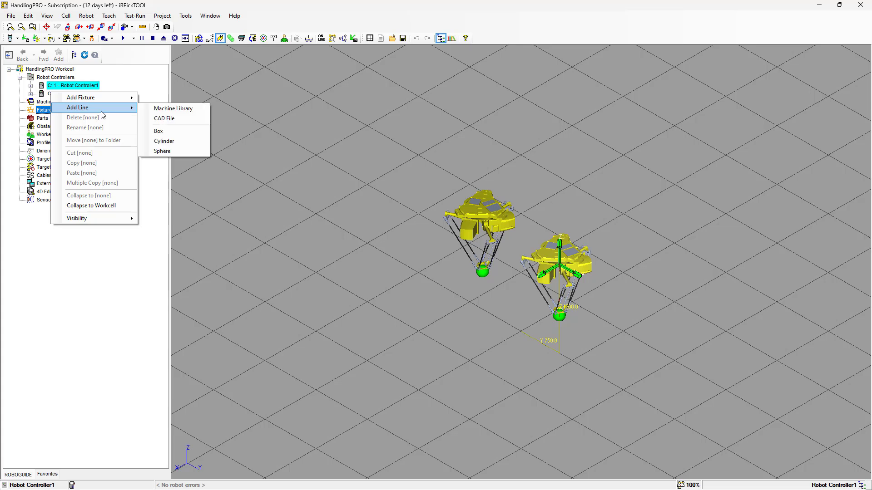
left_click(166, 109)
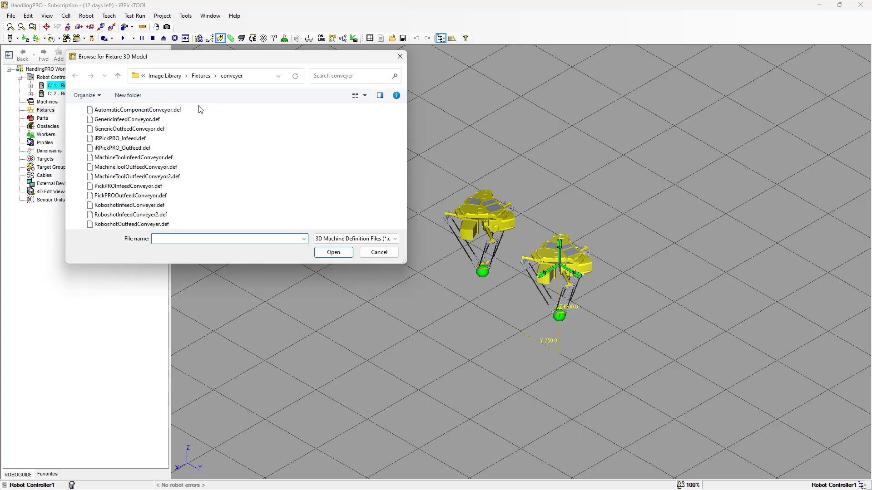
left_click(157, 121)
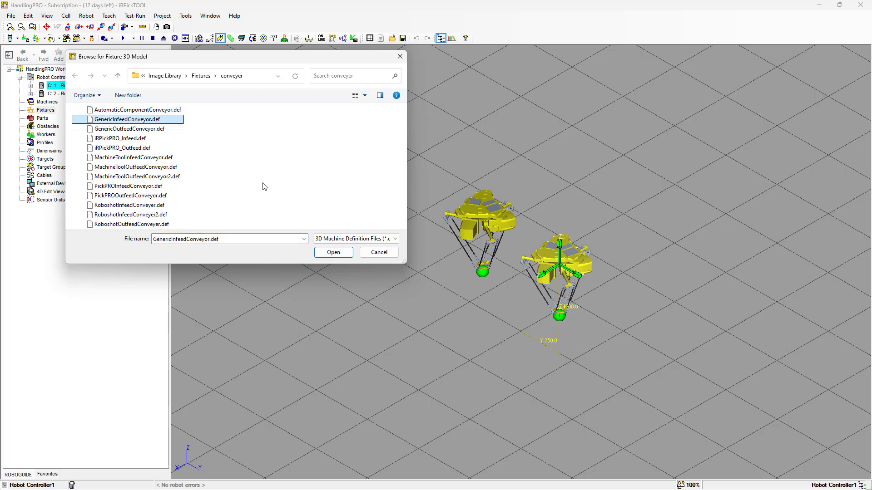
left_click(325, 255)
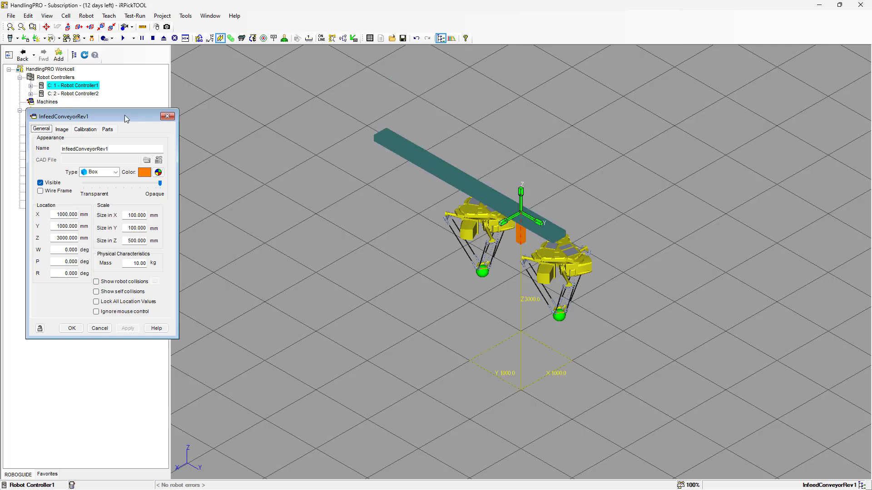
Rename the new conveyor line as InfeedConveyor and set its box color to dark green.
left_click(113, 148)
left_click_drag(97, 149, 137, 152)
key("BackSpace")
left_click(158, 173)
left_click(417, 172)
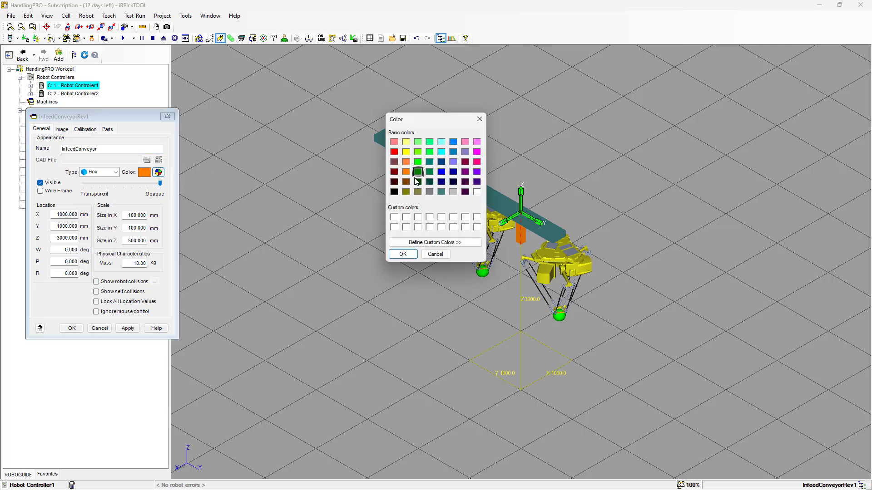
left_click(404, 254)
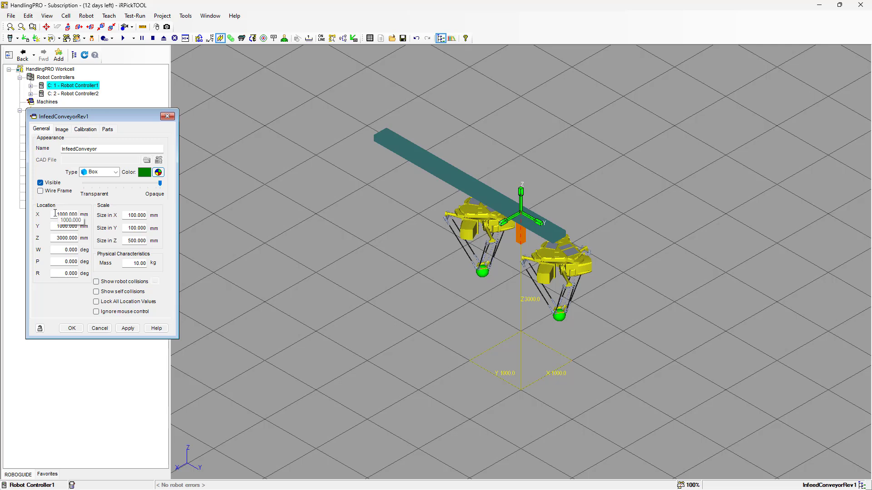
Set the InfeedConveyor location to X 125, Y 2250 and Z 500 mm, then apply and close its properties.
left_click_drag(55, 214, 80, 214)
type("125")
left_click_drag(55, 226, 85, 226)
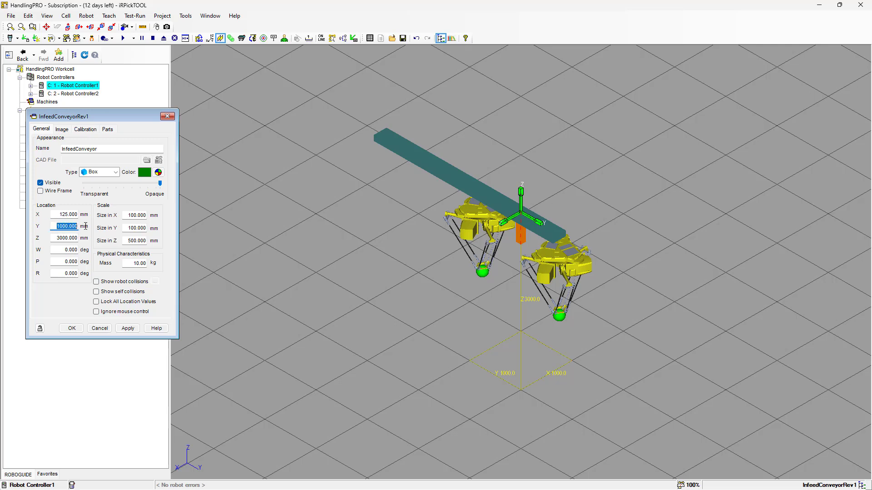
type("2250")
left_click(63, 237)
left_click_drag(52, 237, 90, 233)
type("500")
left_click(65, 249)
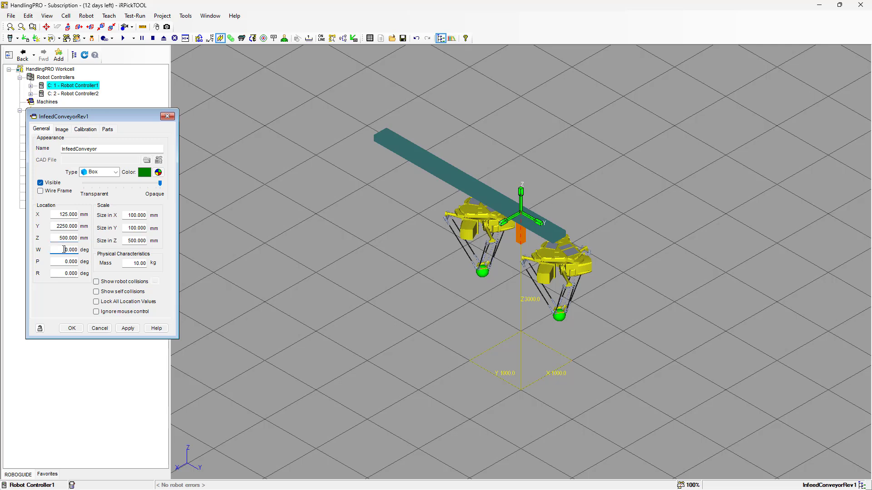
left_click(127, 328)
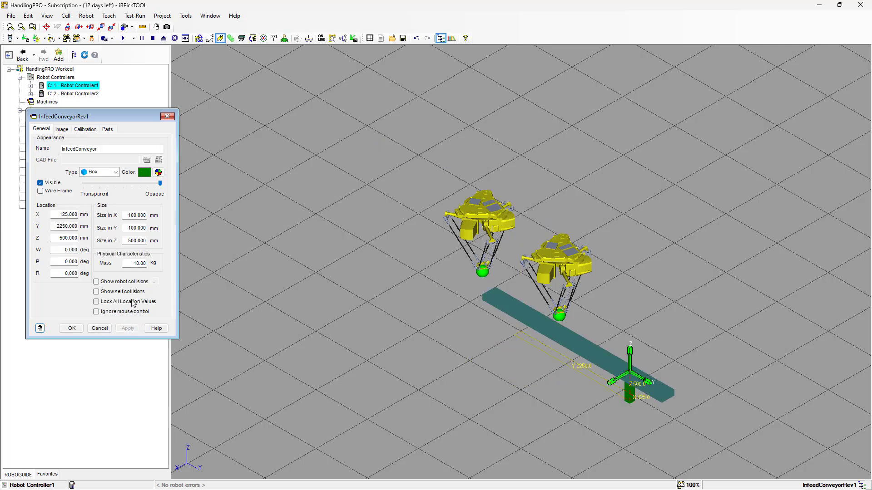
left_click(78, 329)
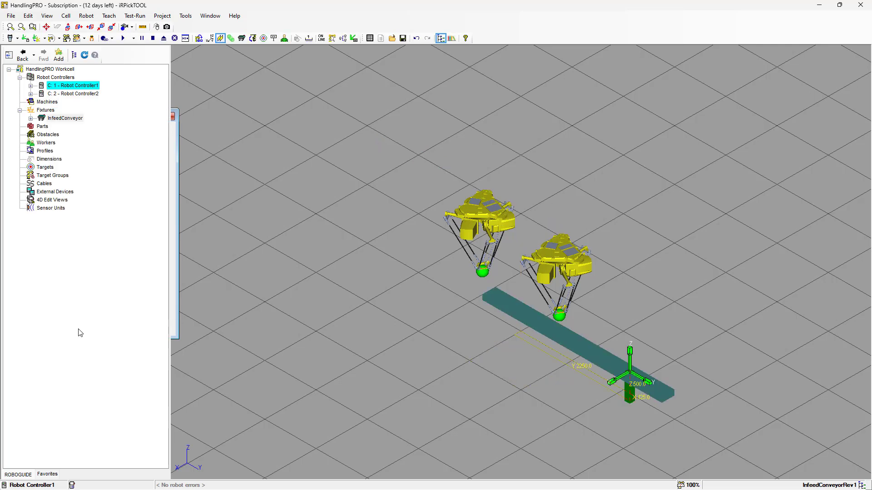
Open the properties of Conveyor_BeltIn under InfeedConveyor and change its box color to green.
left_click(33, 119)
left_click(31, 118)
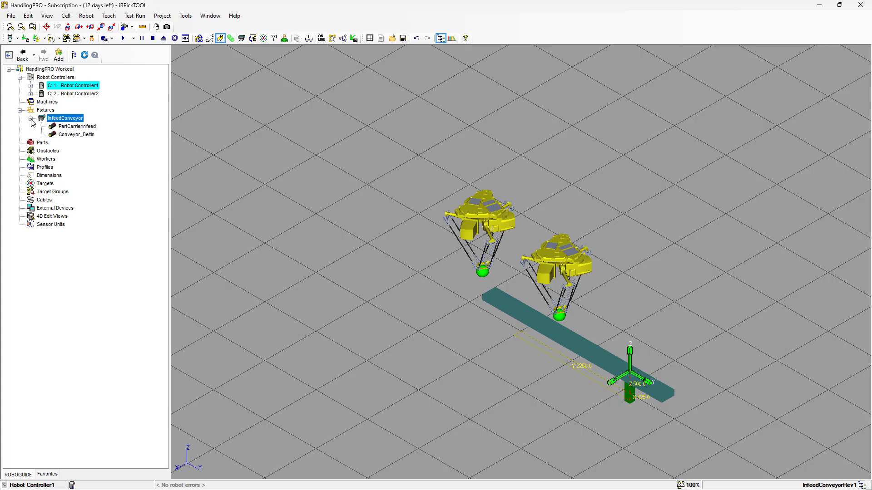
right_click(75, 134)
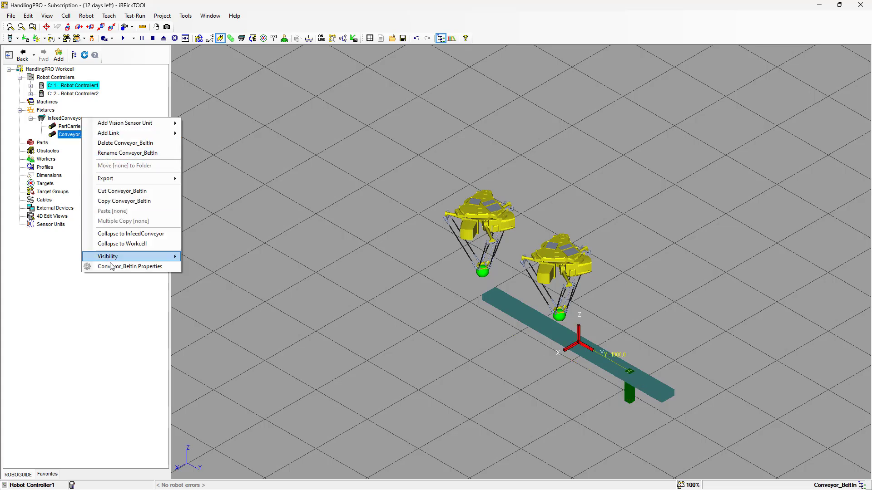
left_click(117, 267)
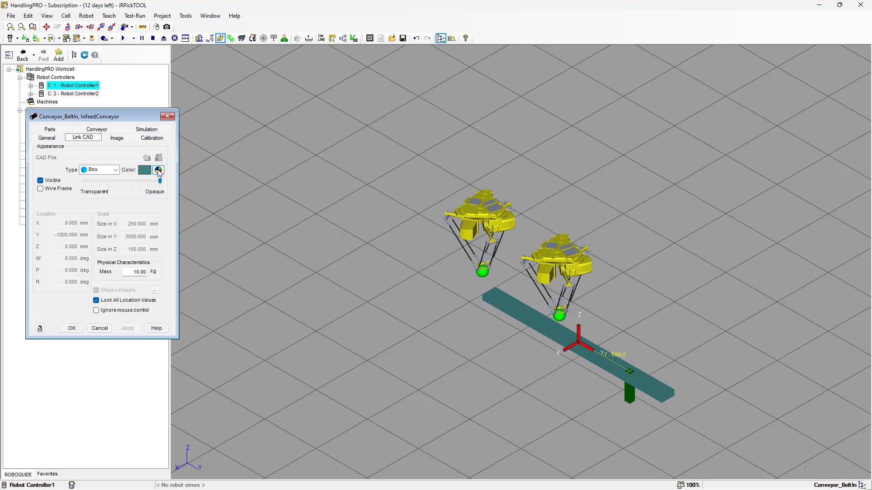
left_click(158, 170)
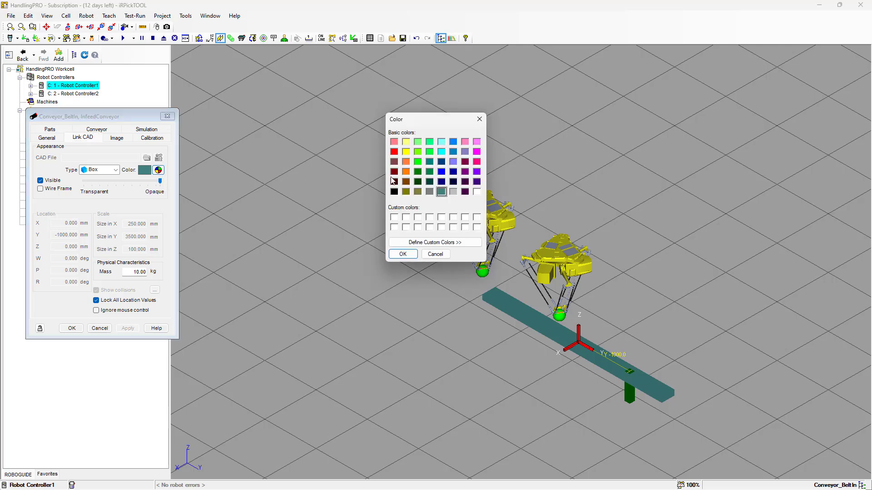
left_click(417, 172)
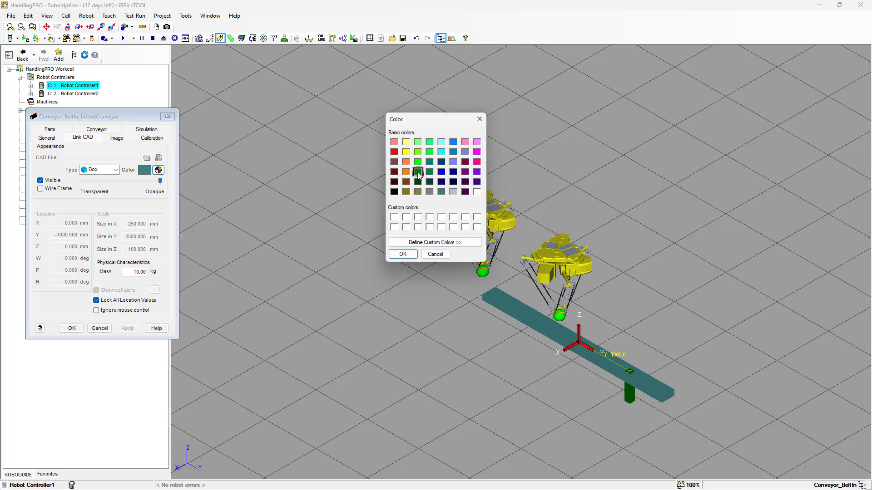
left_click(401, 254)
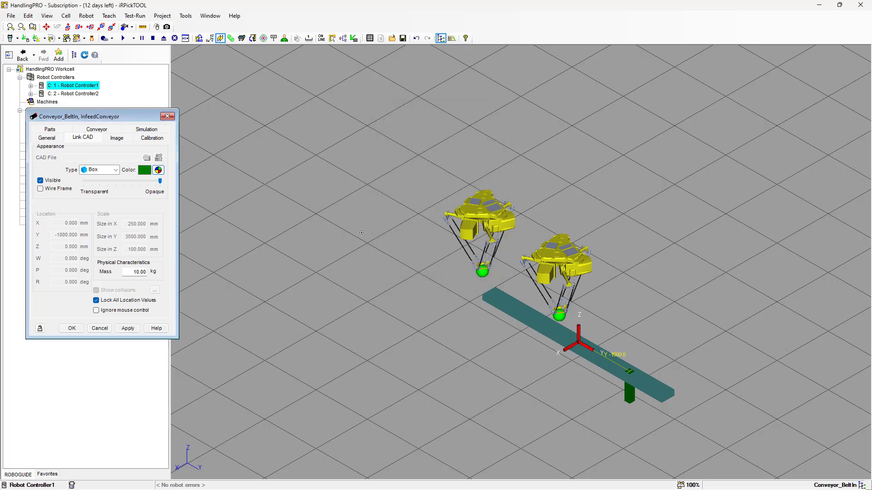
Unlock Conveyor_BeltIn's location values, set Y to -2250 mm, size in Y to 6500 mm and size in Z to 50 mm, then apply and close.
left_click(96, 301)
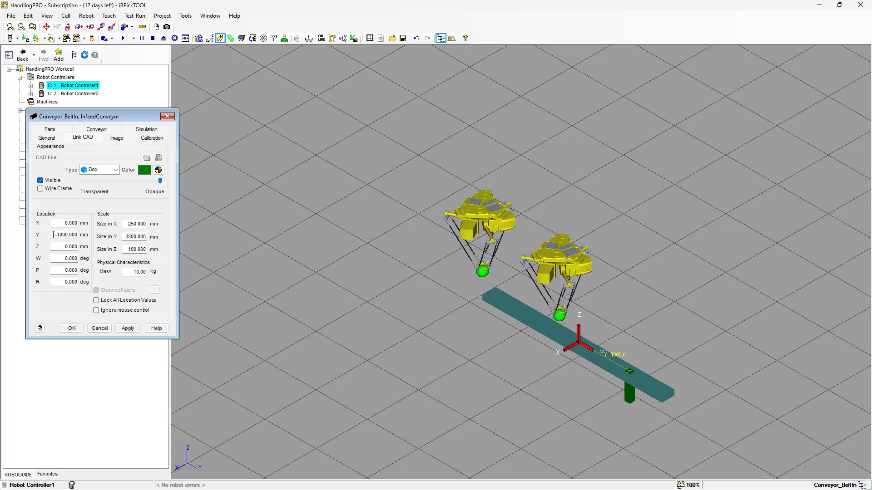
double_click(53, 235)
key("BackSpace")
type("-2250")
left_click(65, 247)
left_click_drag(124, 236, 159, 235)
type("6500")
left_click(142, 248)
left_click_drag(127, 251, 149, 250)
type("50")
left_click(128, 329)
left_click(128, 329)
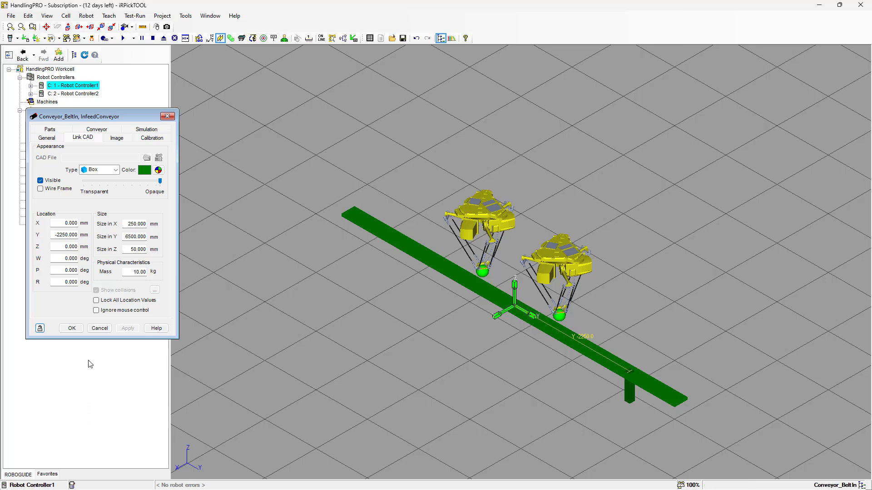
left_click(72, 329)
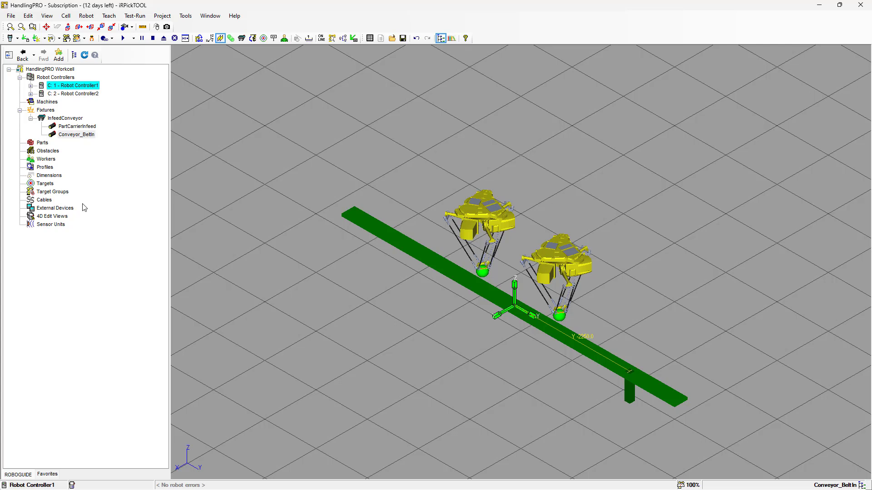
Add a second line to the fixtures from the machine library using GenericOutfeedConveyor.def and acknowledge the controller restart notice.
right_click(49, 111)
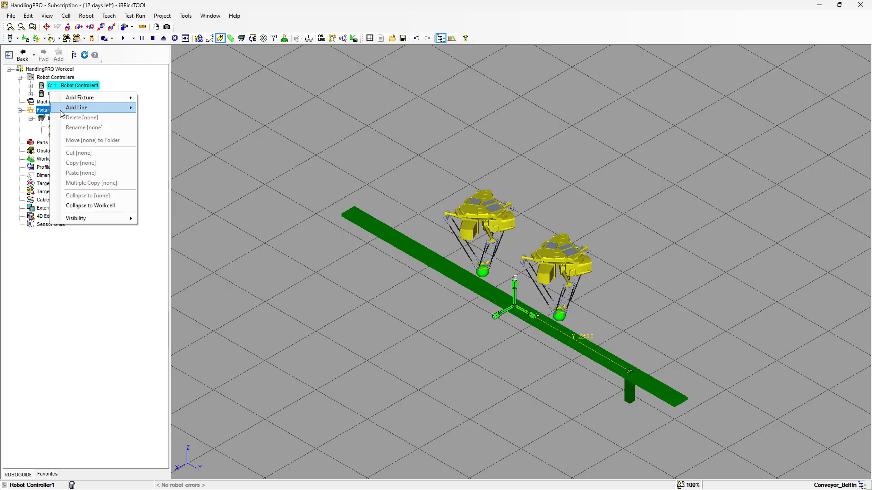
mouse_move(119, 107)
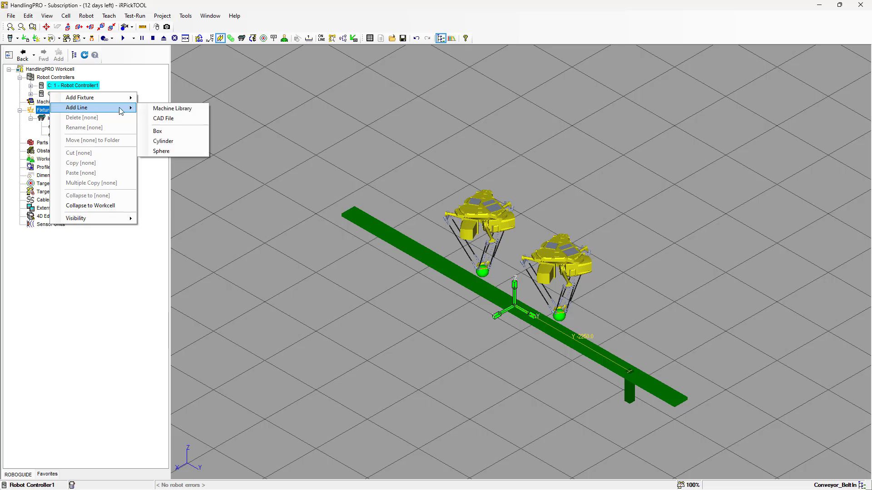
left_click(150, 109)
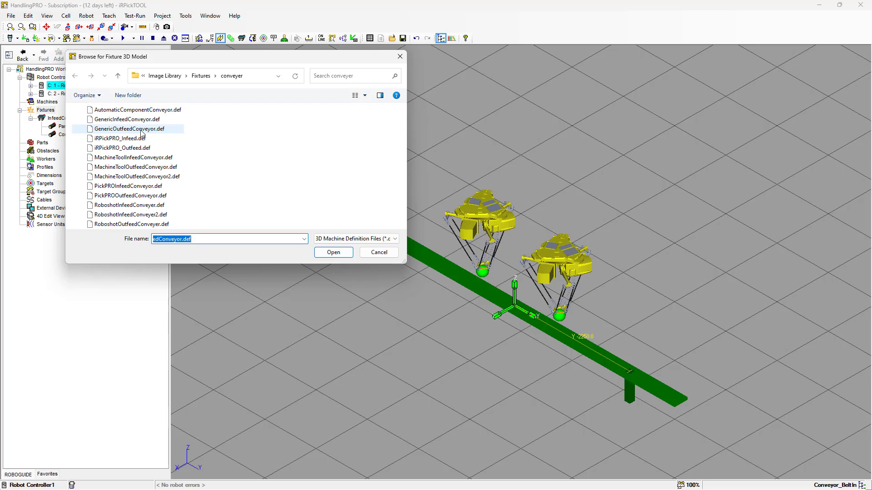
left_click(141, 131)
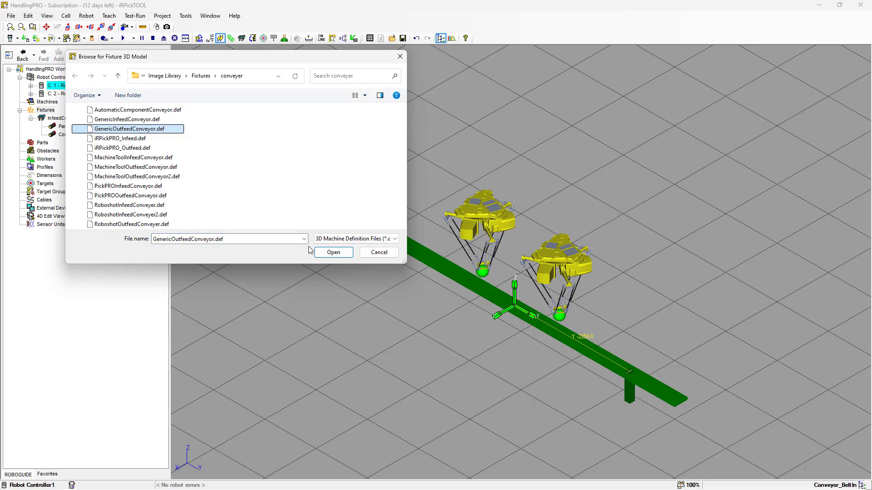
left_click(324, 254)
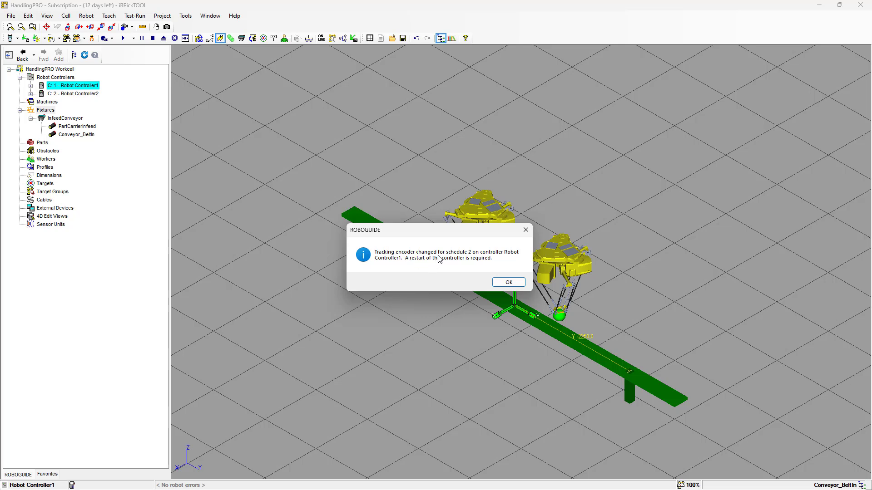
left_click(508, 282)
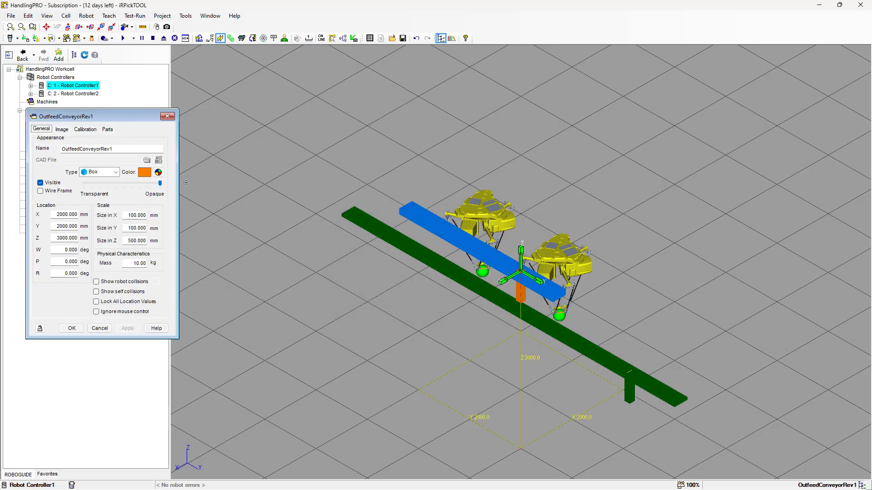
Rename the new outfeed line as OutfeedConveyor and set its box color to blue.
left_click(117, 152)
left_click_drag(102, 149, 129, 139)
key("BackSpace")
left_click(158, 172)
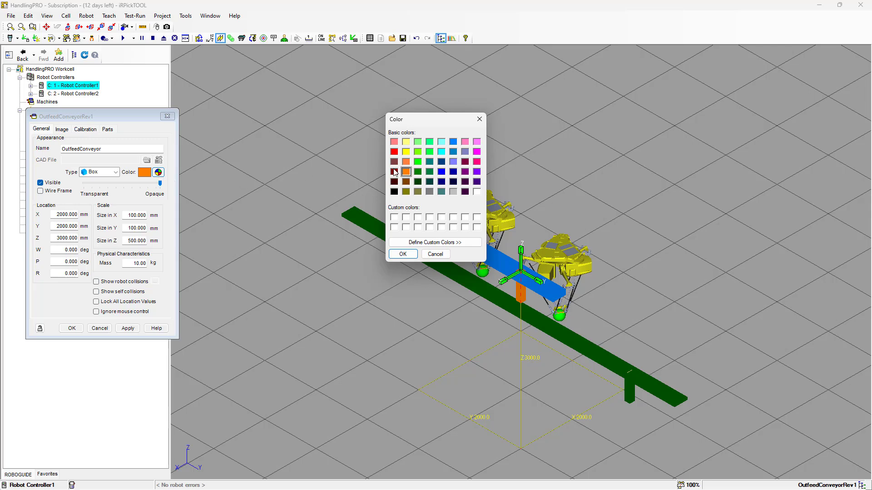
left_click(441, 172)
left_click(403, 254)
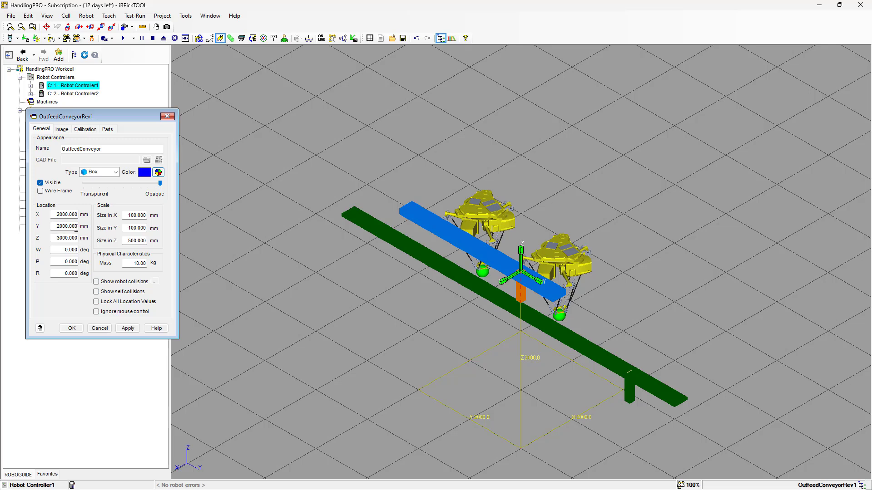
Set the OutfeedConveyor location to X -125, Y 2250 and Z 500 mm, then apply and close its properties.
left_click(58, 215)
double_click(59, 214)
key("BackSpace")
type("-125")
left_click(58, 226)
left_click_drag(57, 225, 79, 226)
type("2")
left_click(56, 238)
left_click_drag(57, 238, 74, 236)
type("500")
left_click(61, 249)
left_click(129, 328)
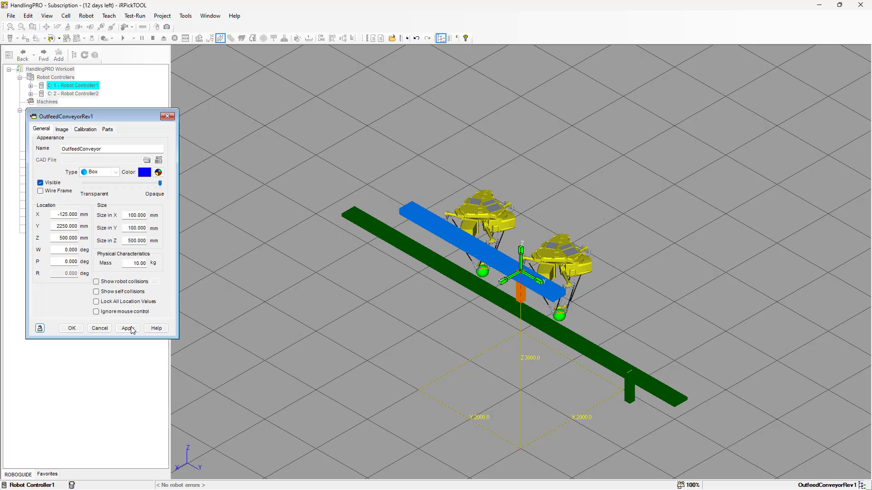
left_click(68, 328)
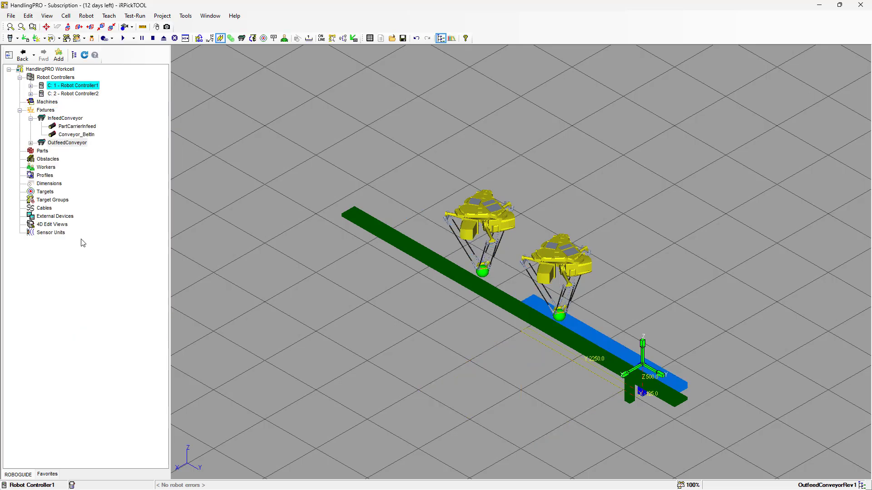
Open the properties of Conveyor_BeltOut under OutfeedConveyor and change its box color to blue.
left_click(35, 144)
left_click(31, 143)
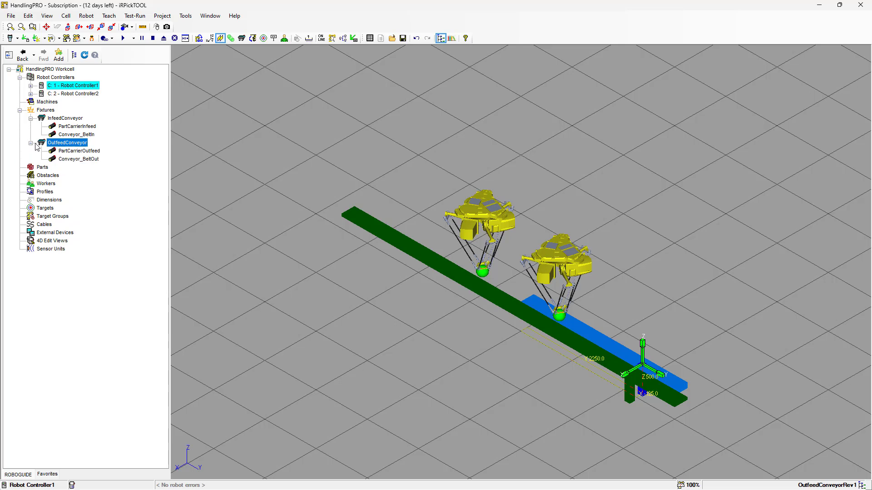
left_click(68, 160)
right_click(68, 160)
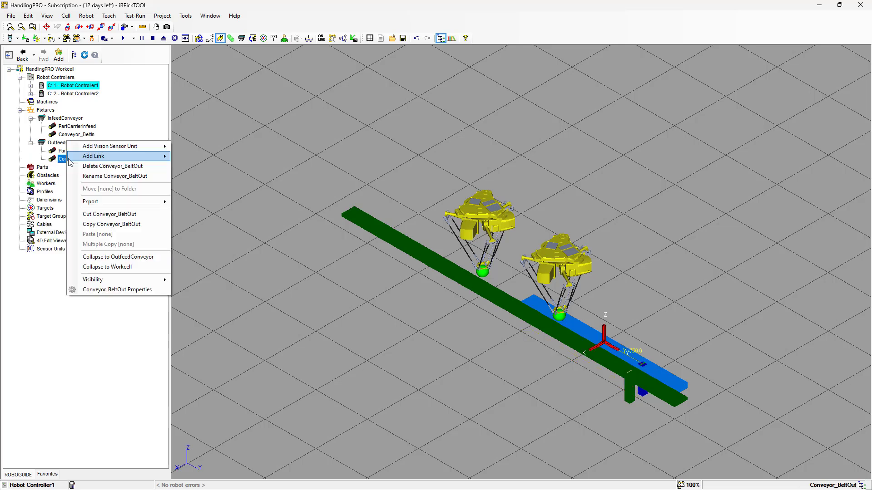
left_click(93, 291)
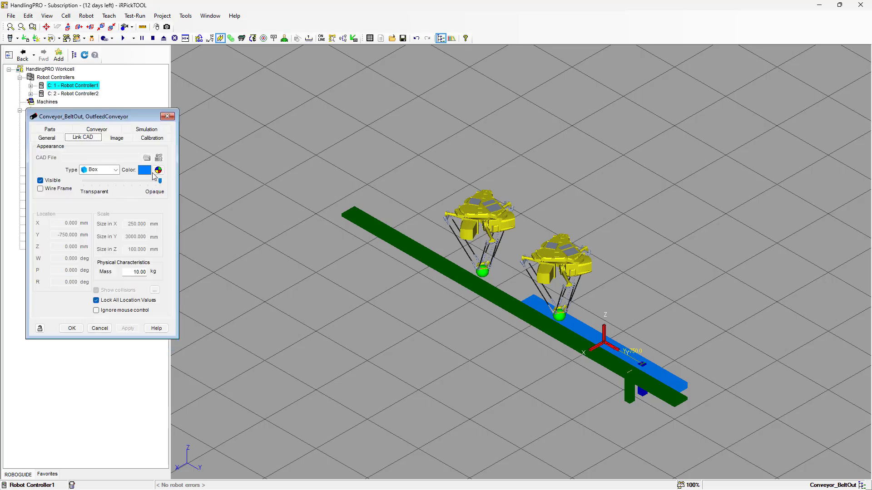
left_click(158, 170)
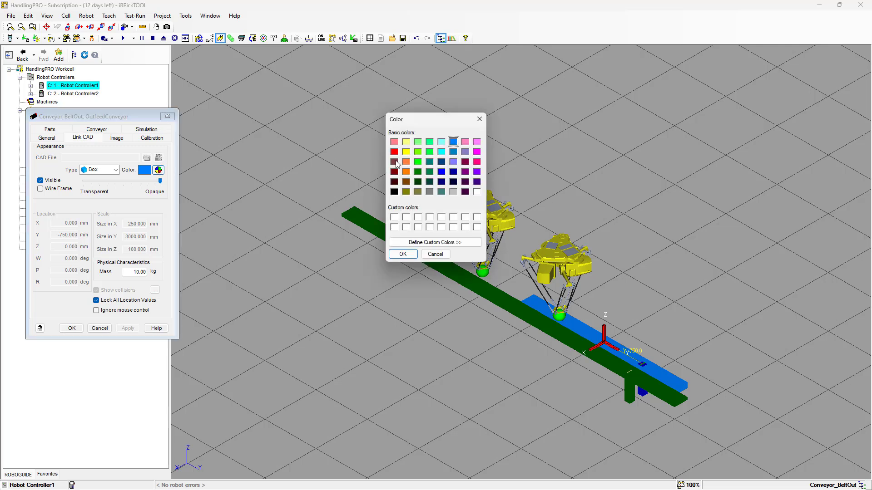
left_click(441, 172)
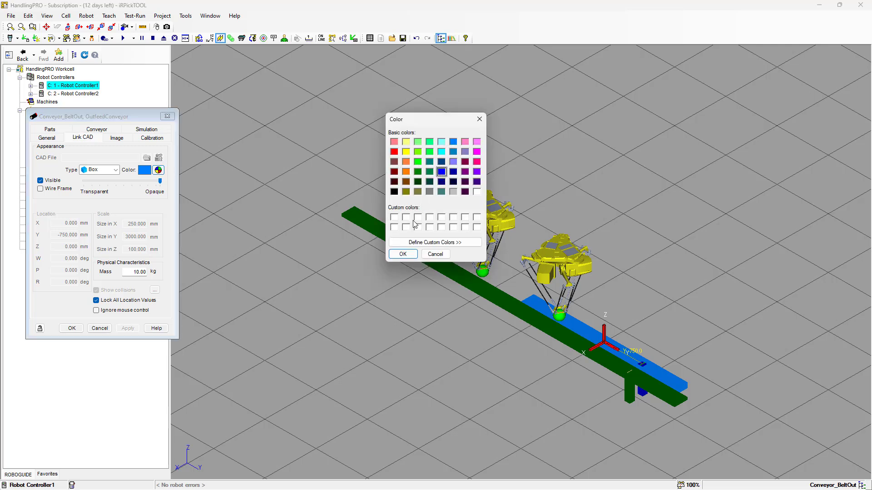
left_click(403, 254)
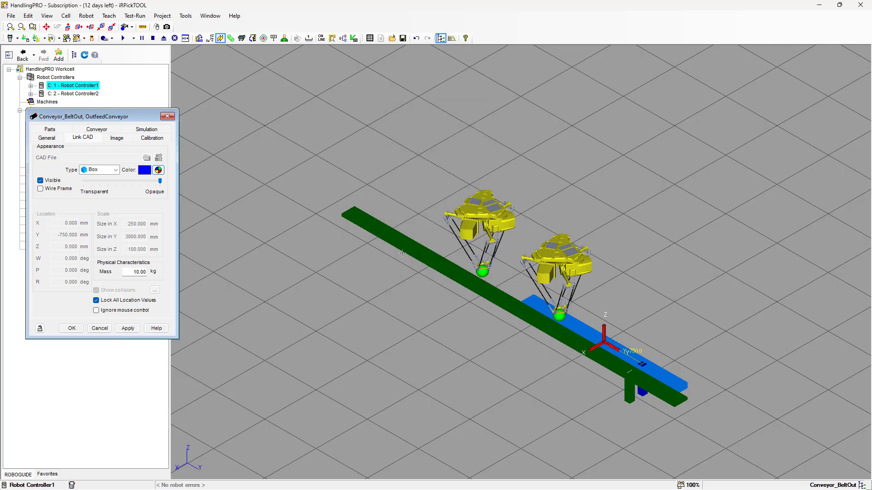
Unlock Conveyor_BeltOut's location values, set Y to -2250 mm, size in Y to 6500 mm and size in Z to 50 mm, then apply and close.
left_click(96, 301)
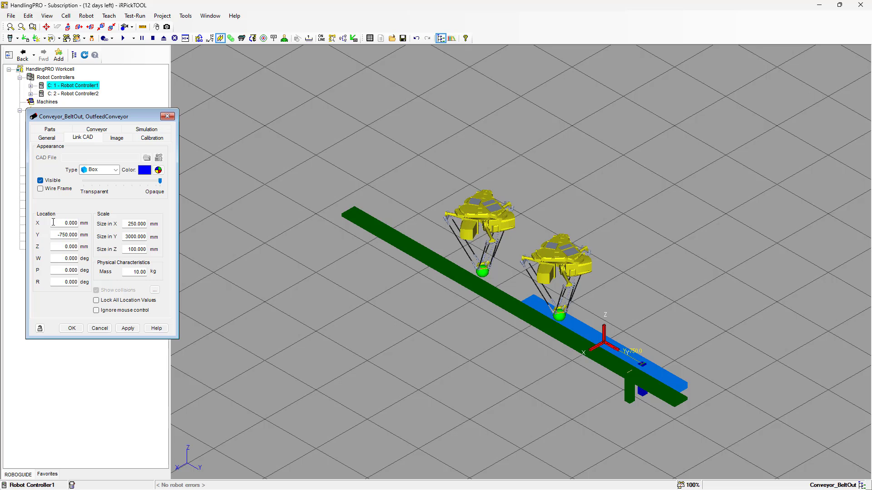
left_click_drag(55, 234, 94, 237)
type("-2250")
left_click_drag(125, 237, 155, 233)
type("6500")
left_click(129, 249)
left_click_drag(129, 249, 145, 250)
type("50")
left_click(129, 329)
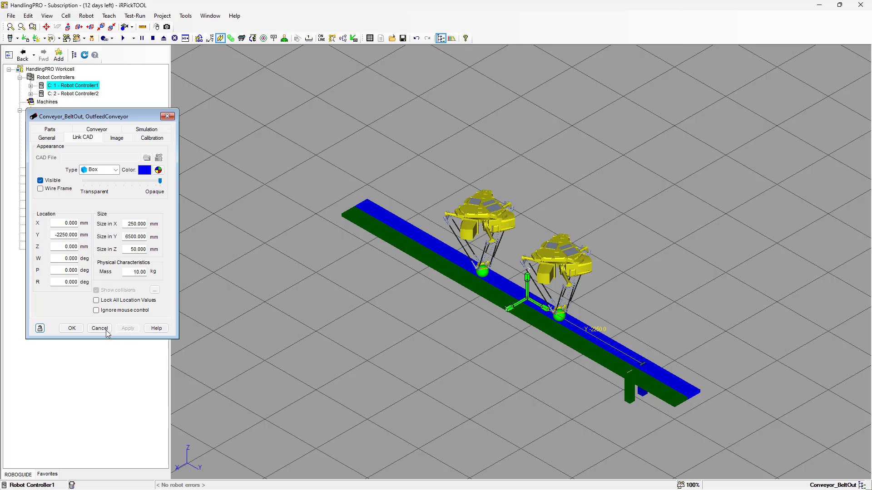
left_click(75, 331)
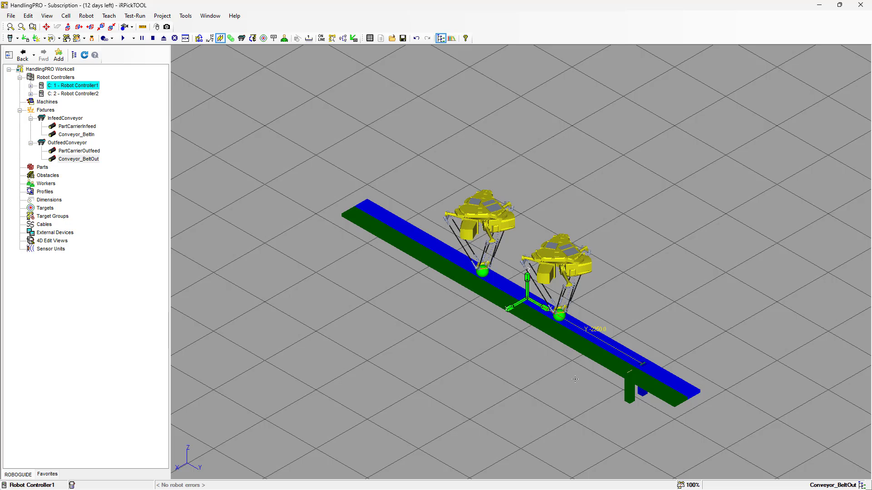
Examine the tracking selection and location in PartCarrierInfeed's general properties, then close them without changes.
right_click_drag(575, 379, 386, 348)
scroll(387, 349, "up", 2)
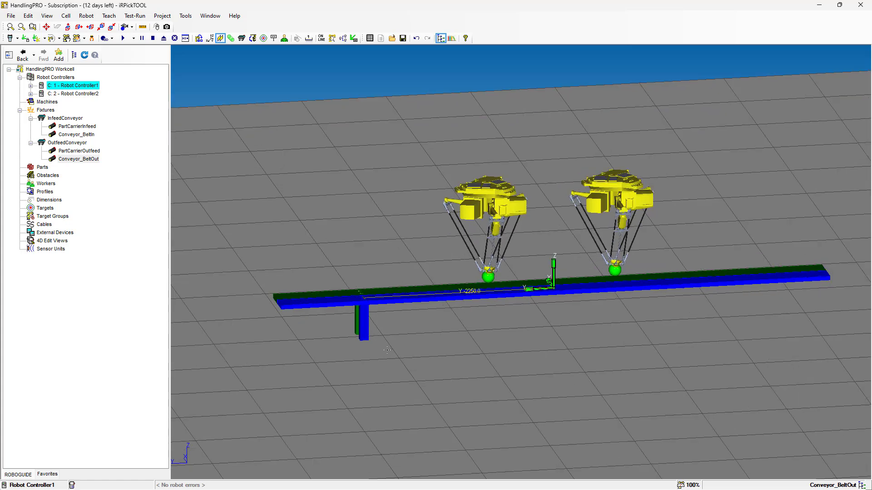
left_click(143, 119)
left_click(86, 129)
right_click(86, 129)
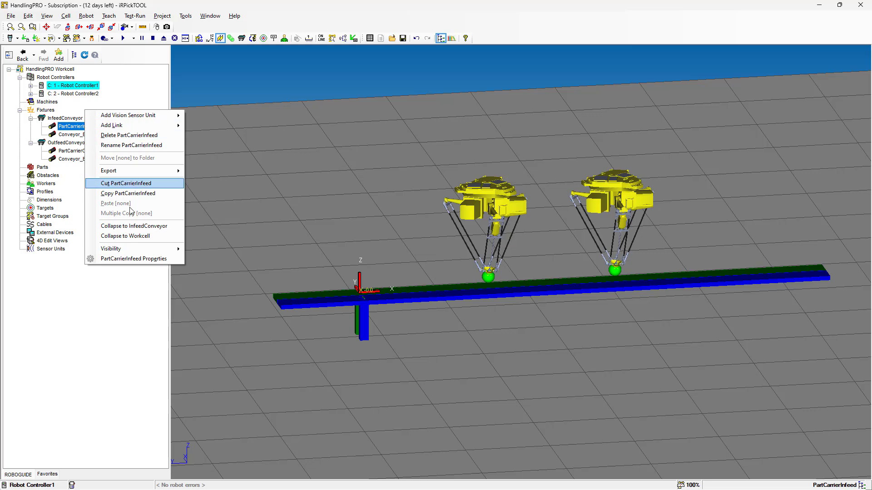
left_click(136, 258)
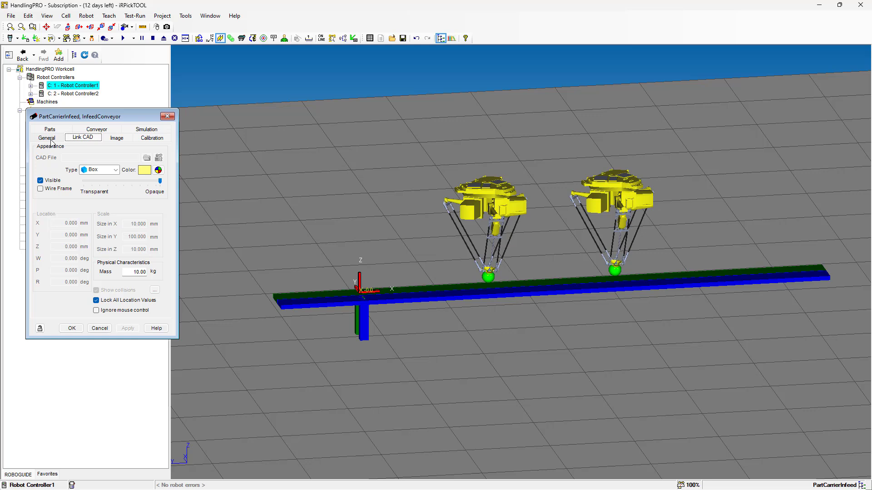
left_click(48, 138)
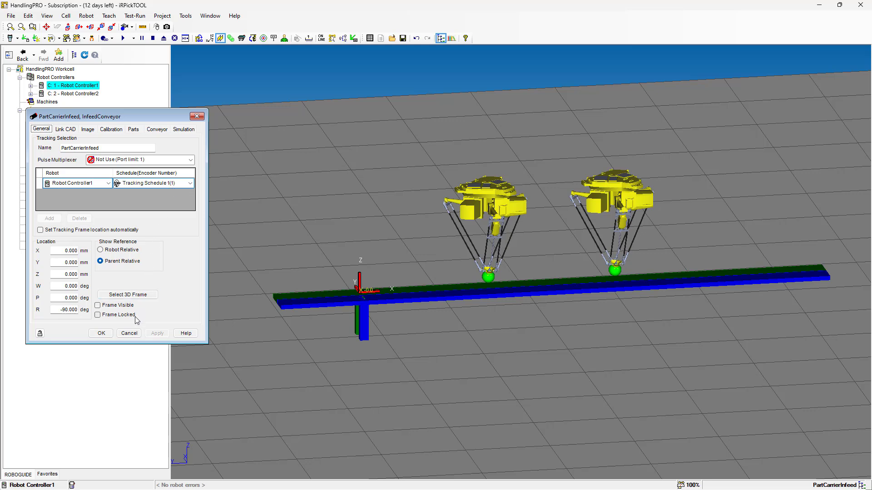
left_click(129, 334)
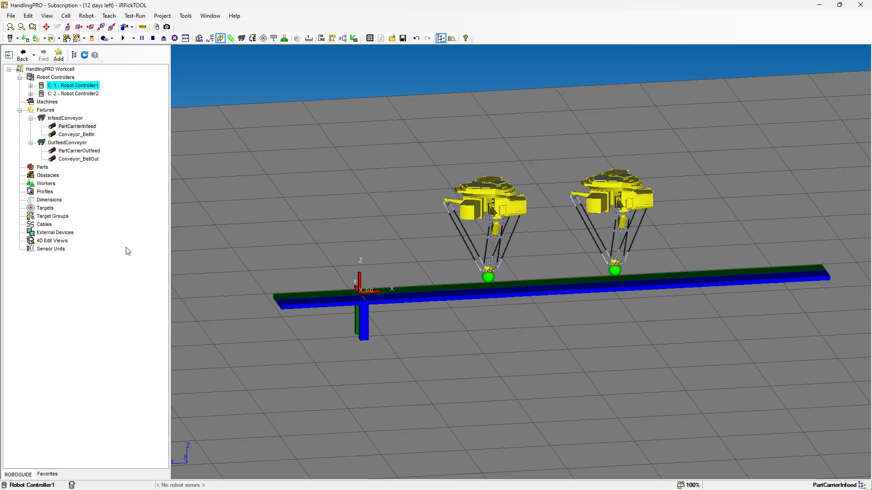
Examine the robot and tracking schedule assigned in PartCarrierOutfeed's properties, then close them without changes.
right_click(83, 153)
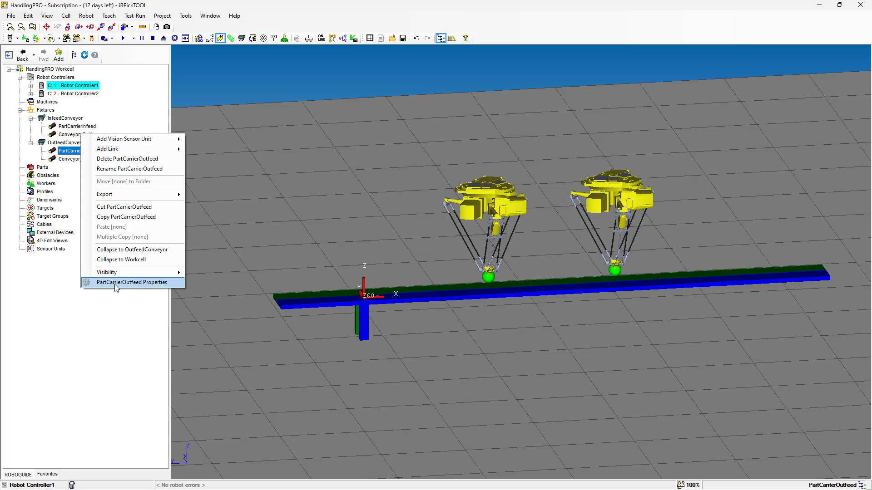
left_click(115, 284)
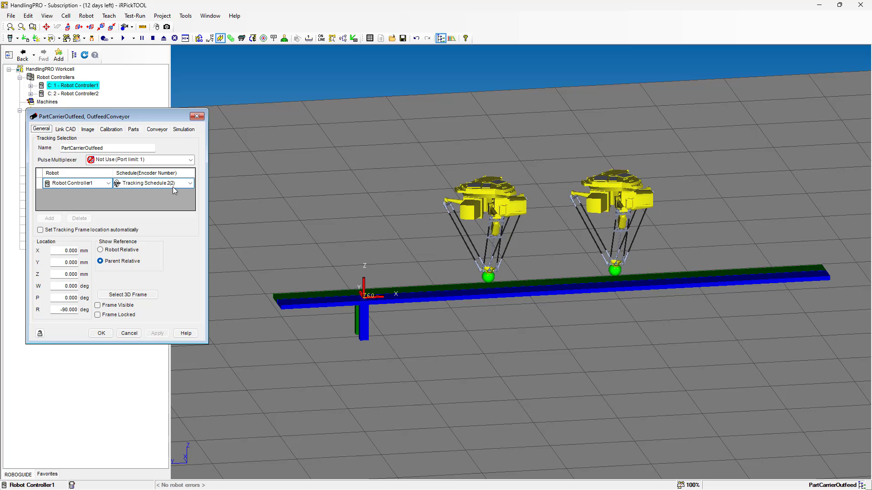
left_click(129, 333)
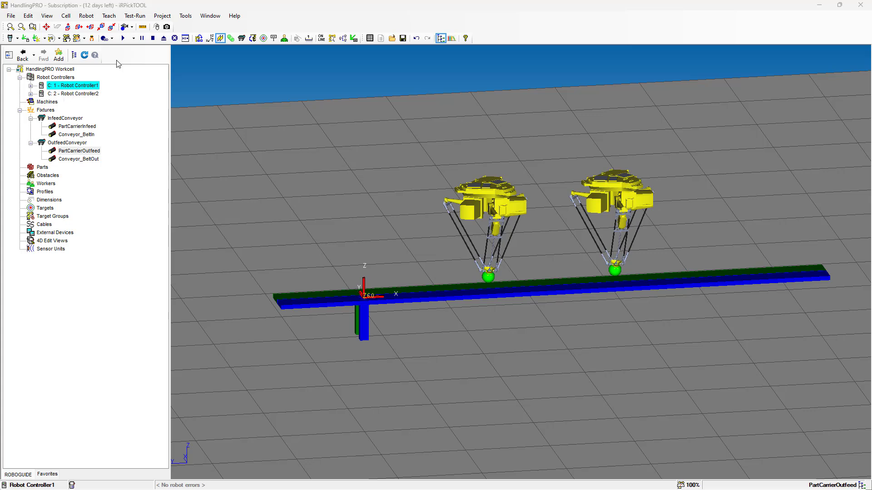
Add the pointer model from the CAD library's EOATs as a link on Robot1's tool UT: 9 (Eoat9) under Robot Controller1.
left_click(30, 86)
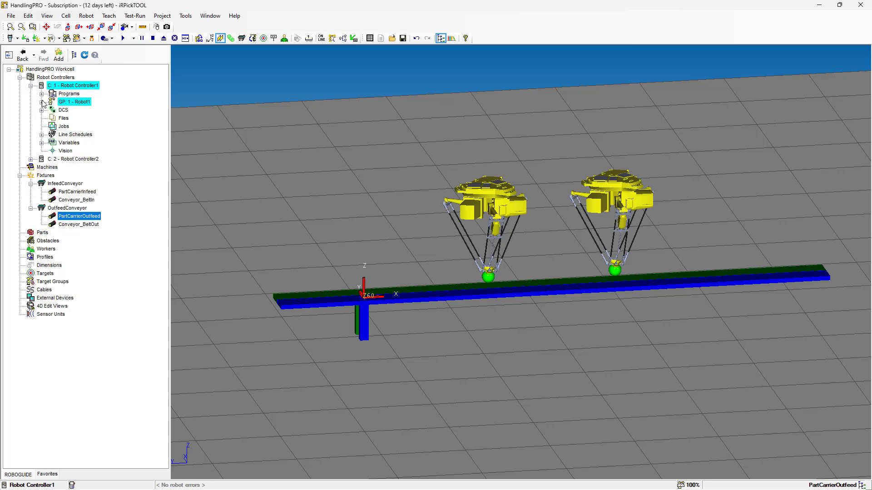
left_click(41, 102)
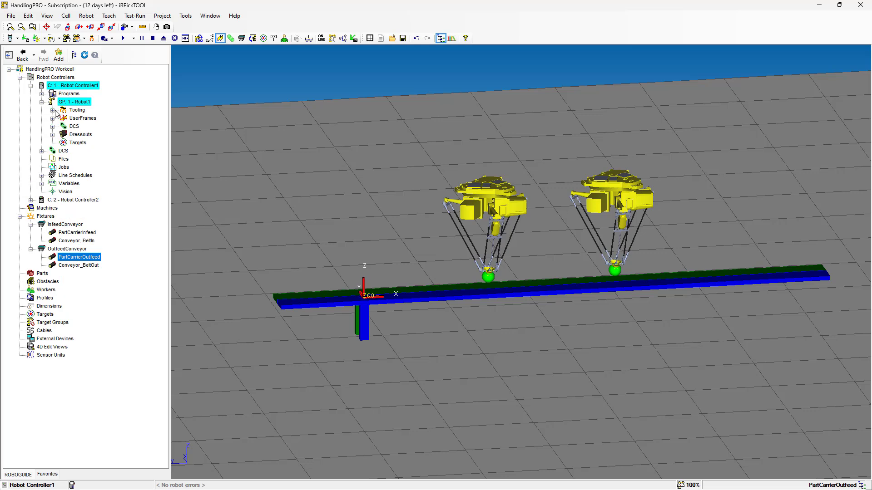
left_click(53, 110)
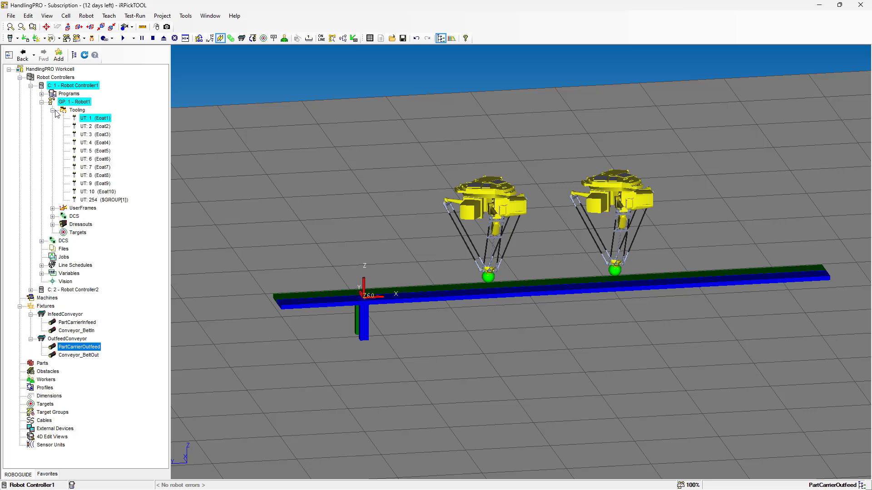
left_click(101, 184)
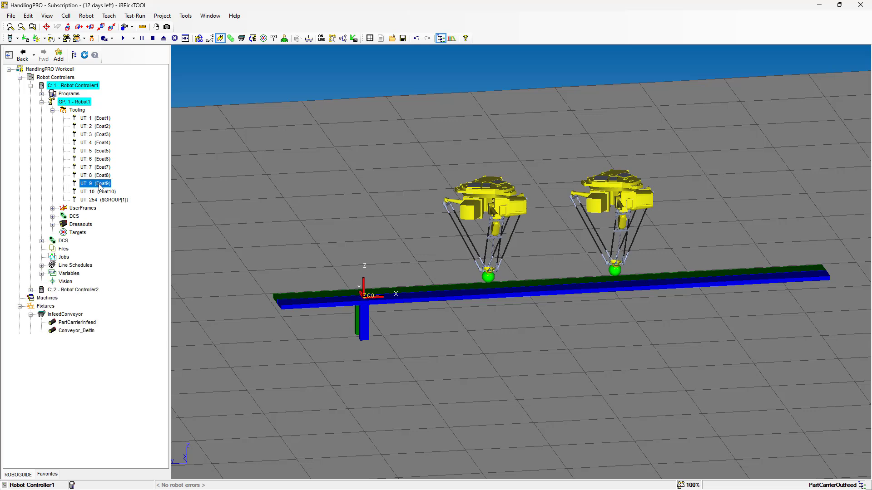
right_click(101, 184)
mouse_move(124, 176)
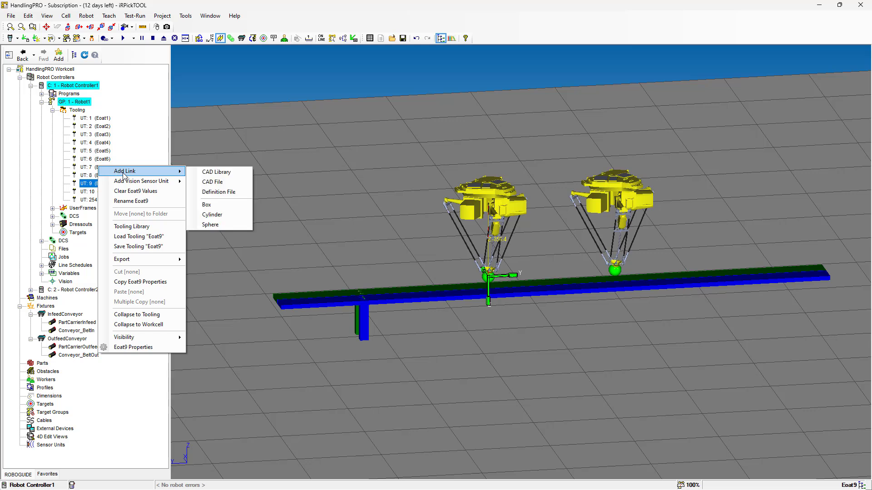
left_click(210, 177)
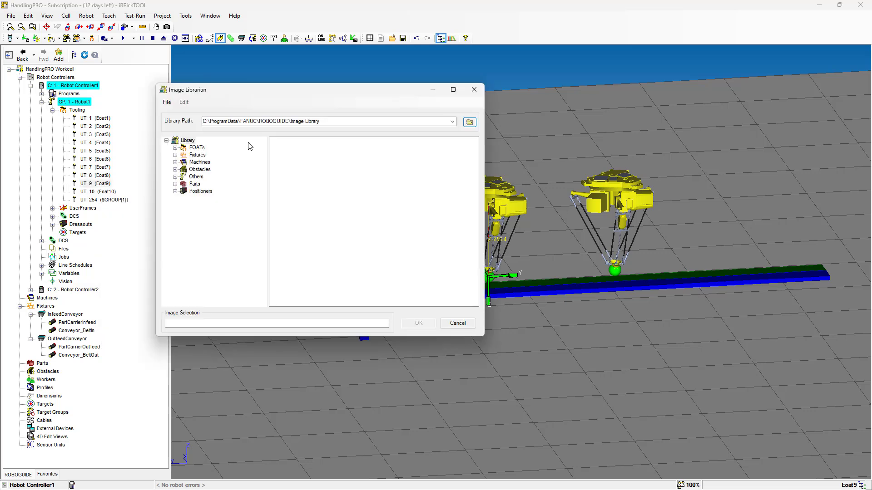
left_click(175, 150)
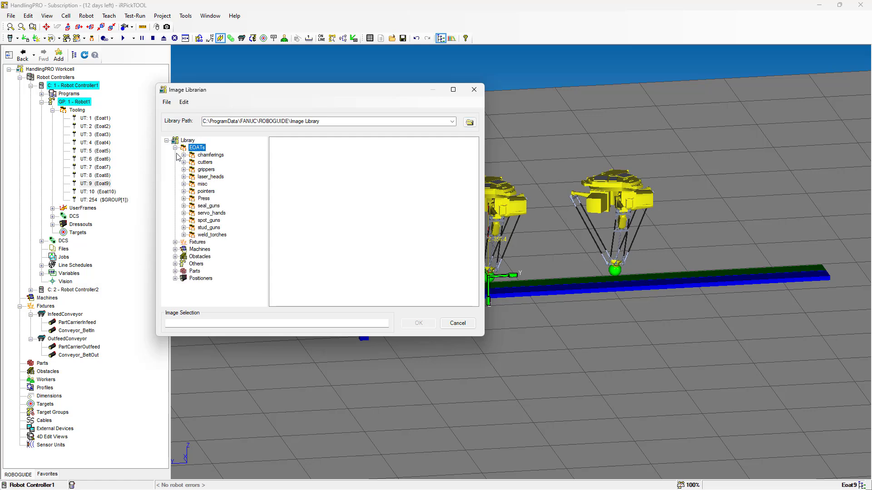
double_click(197, 191)
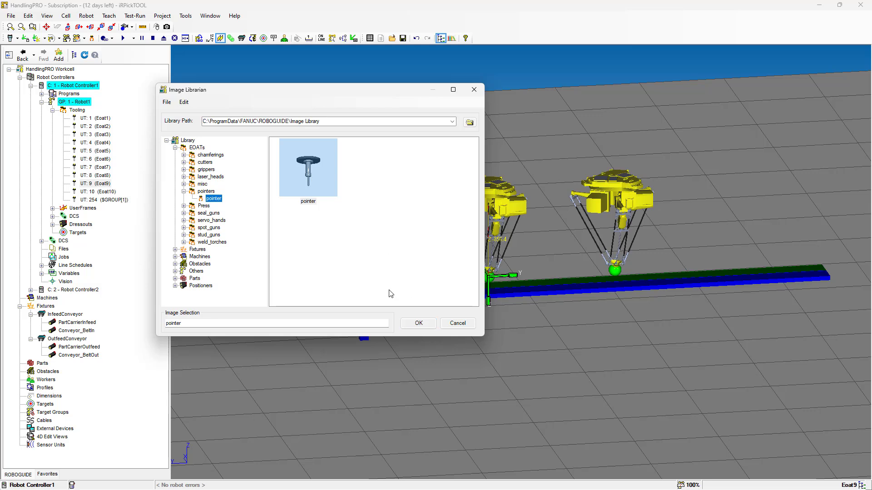
left_click(411, 323)
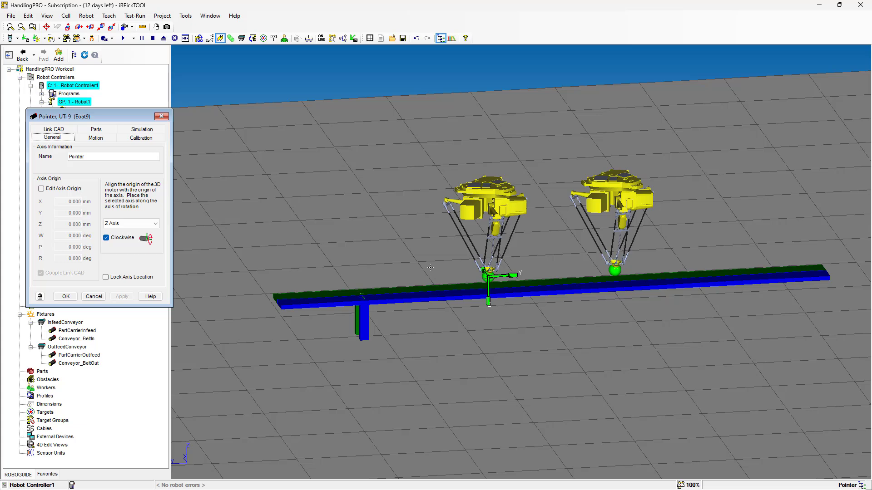
Scale the Pointer link's CAD to 0.5 in X, Y and Z, then apply and close its properties.
scroll(478, 286, "up", 6)
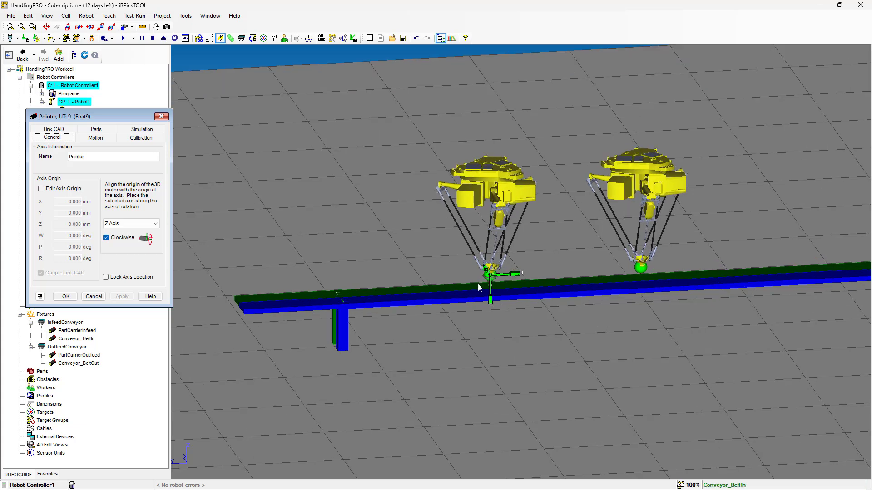
scroll(477, 288, "up", 2)
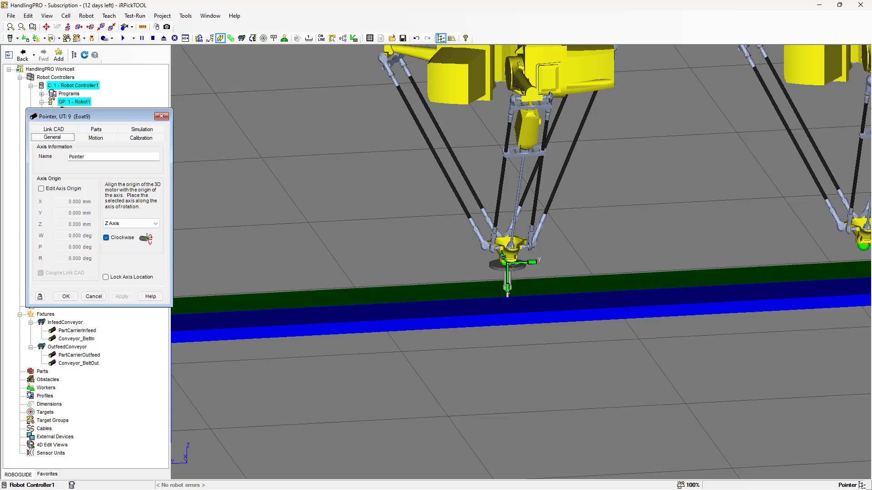
left_click(64, 130)
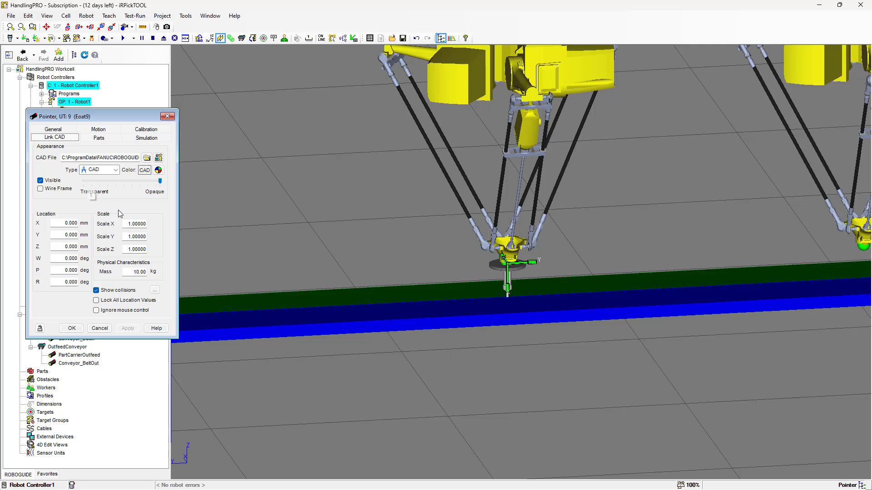
double_click(150, 224)
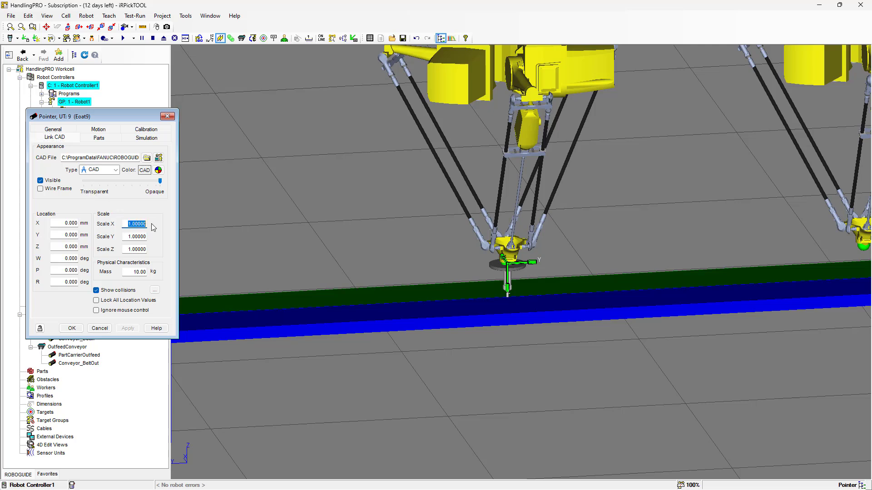
type("0")
left_click(130, 236)
double_click(137, 235)
type("0")
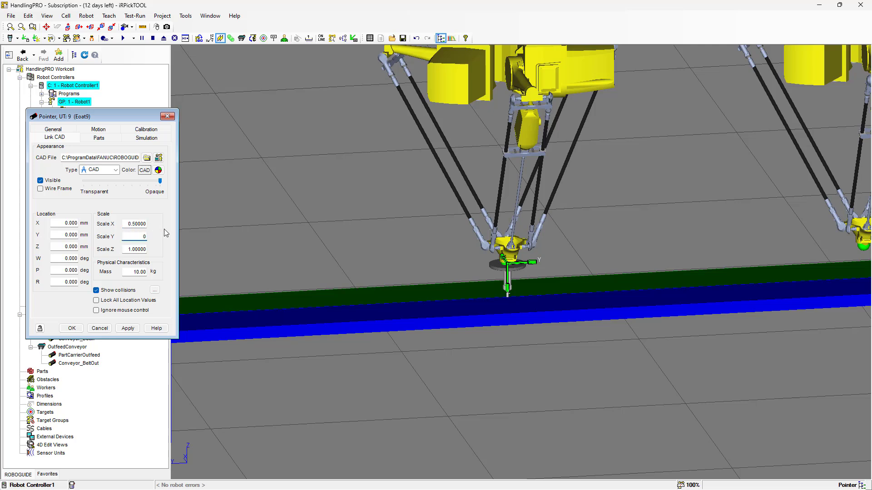
type(".5")
double_click(136, 249)
type("0.5")
key("Return")
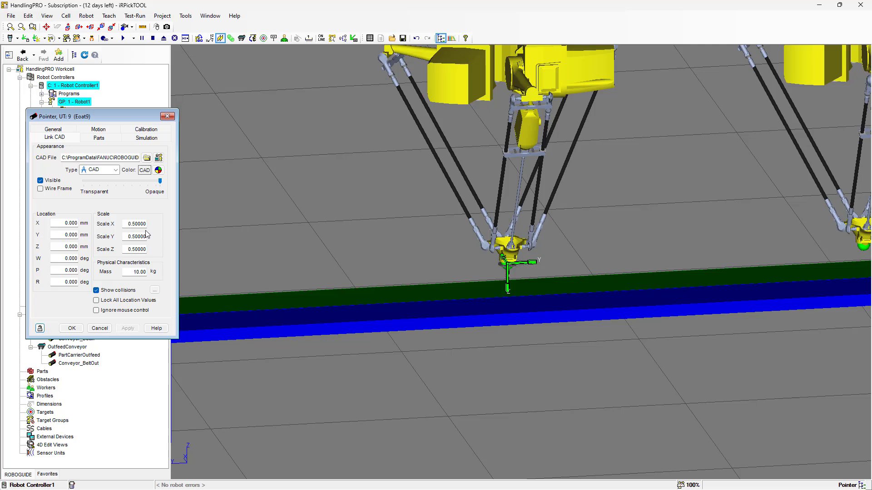
left_click(71, 328)
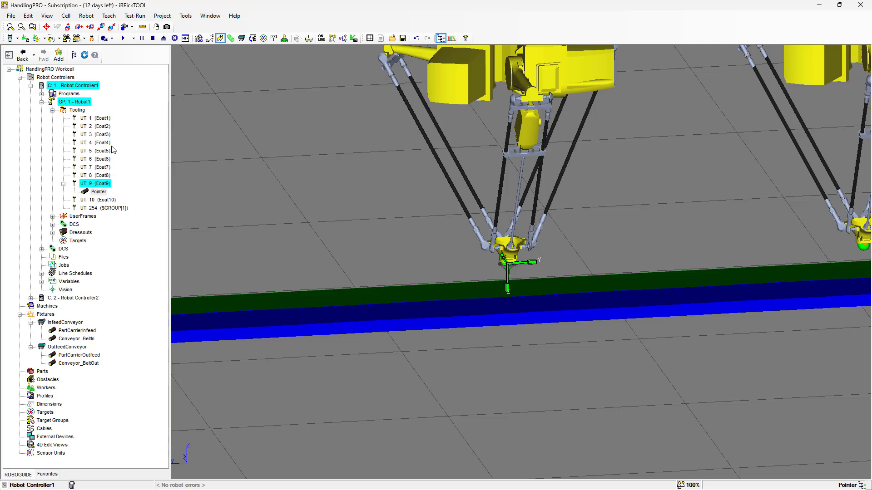
Enable UTOOL editing for Eoat9, set Z to 89 mm and W to 180 deg, then apply and close its properties.
right_click(105, 187)
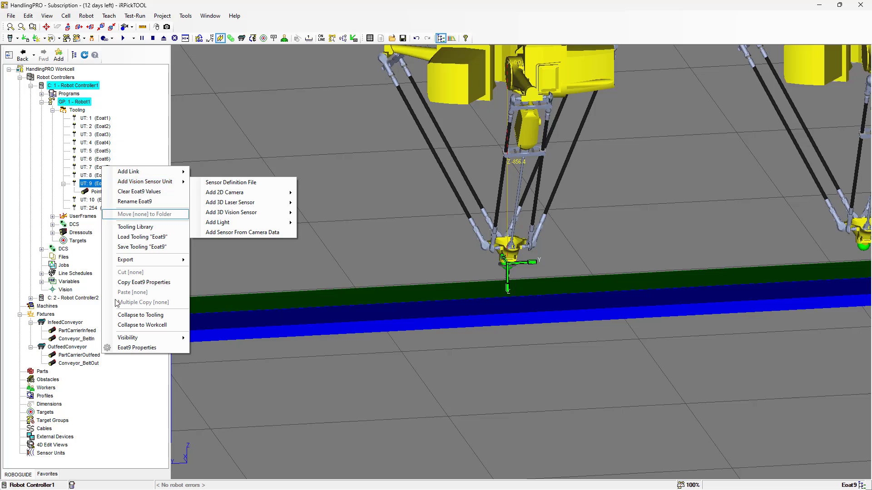
left_click(128, 348)
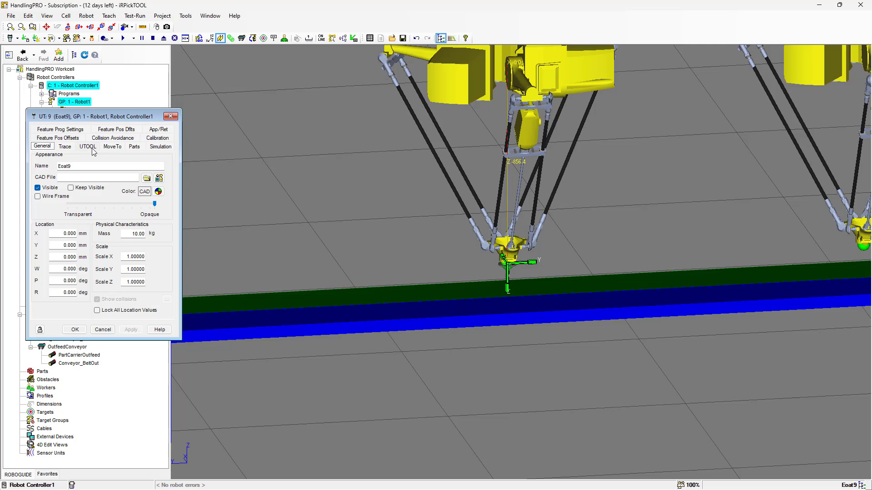
left_click(92, 150)
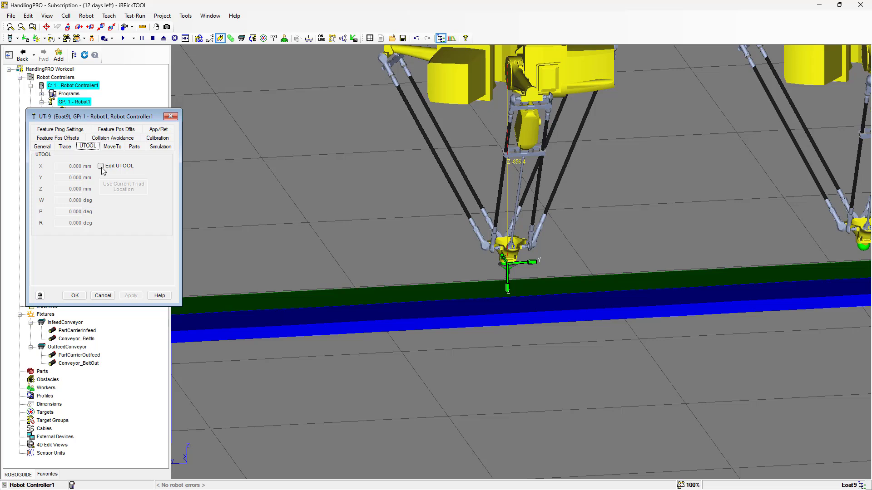
left_click(101, 167)
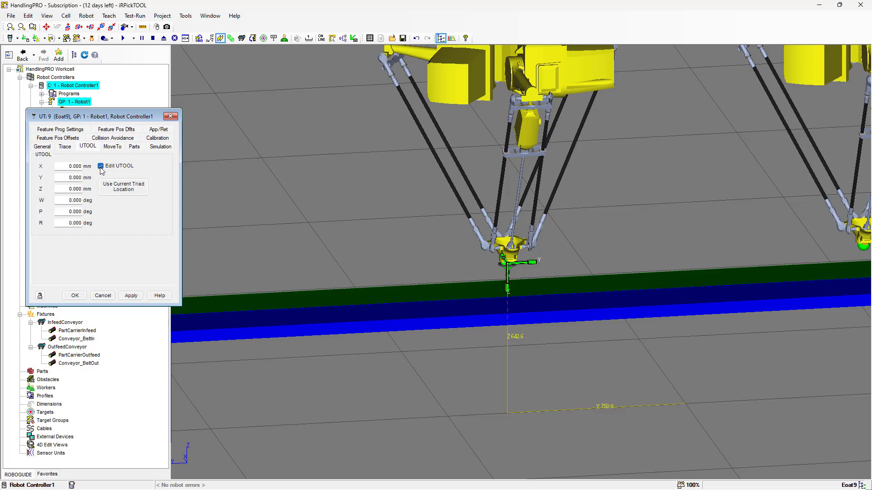
double_click(74, 189)
type("85")
left_click_drag(59, 201, 87, 198)
type("180")
left_click(77, 211)
left_click(131, 296)
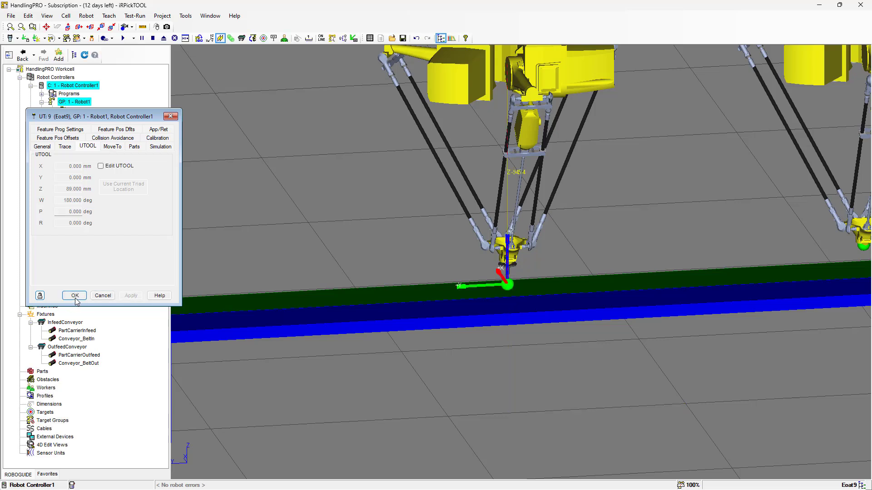
left_click(75, 295)
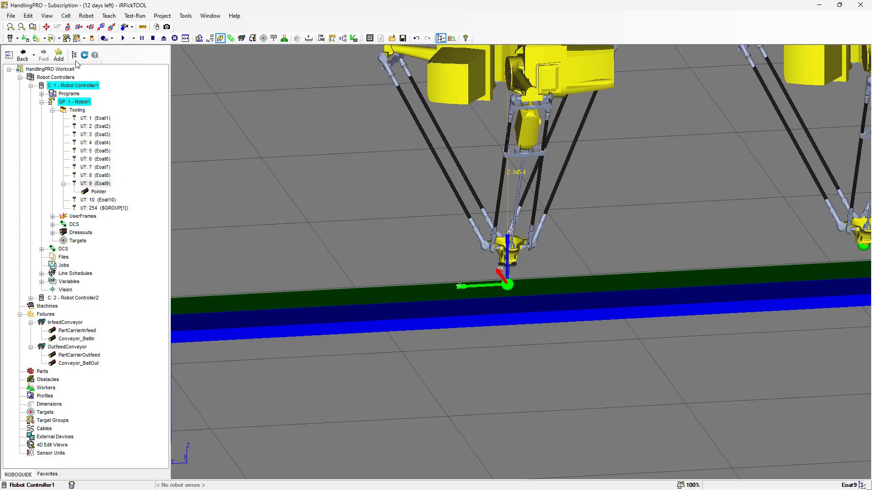
Open the teach pendant for Robot Controller1 and bring up the Frames setup screen with its tool frames.
left_click(73, 86)
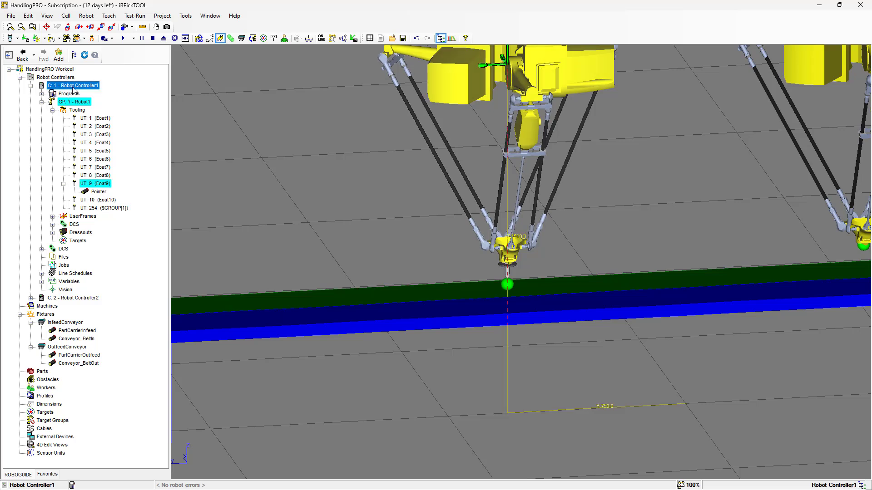
left_click(9, 39)
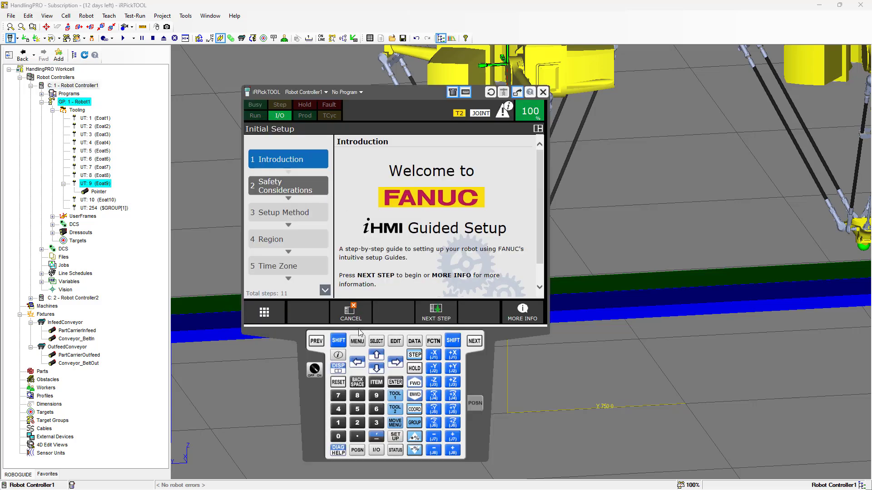
left_click(358, 342)
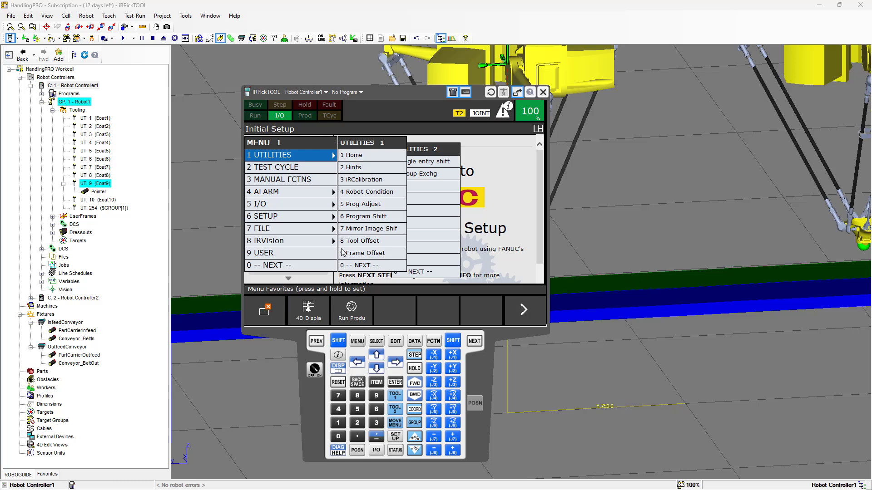
left_click(324, 219)
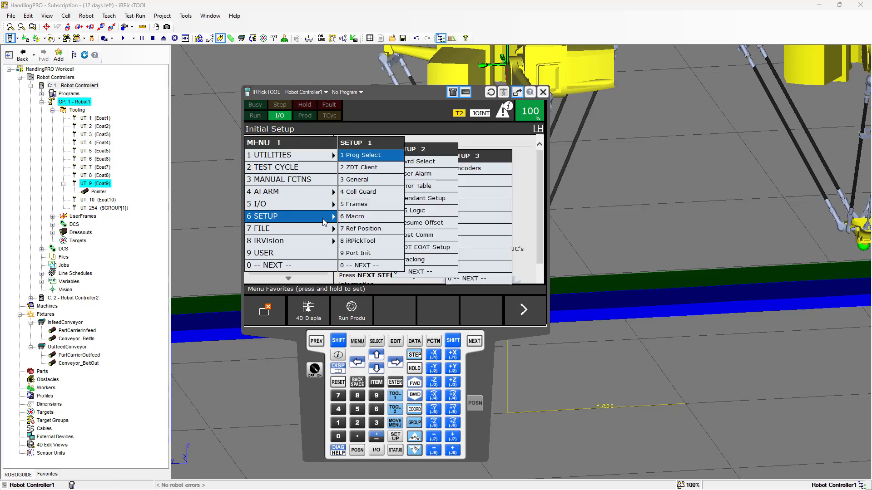
left_click(353, 205)
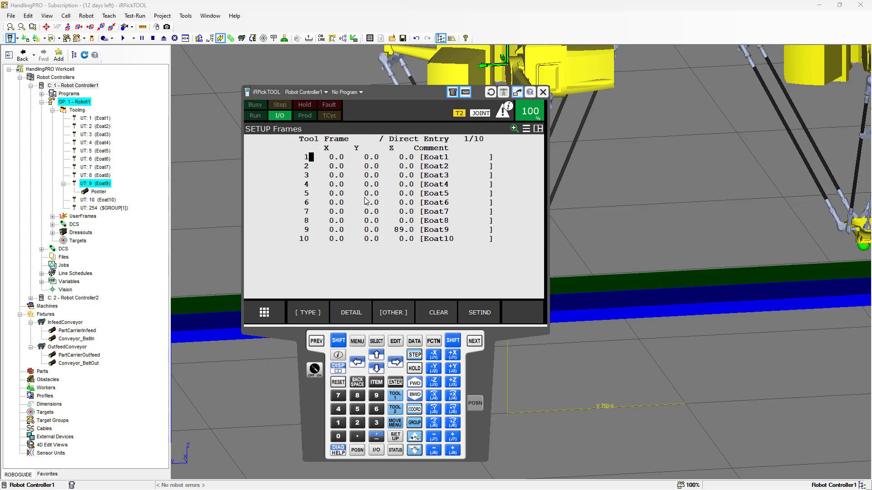
Display the tool frame list on the teach pendant and open the details of tool frame 9 (Eoat9).
left_click(390, 312)
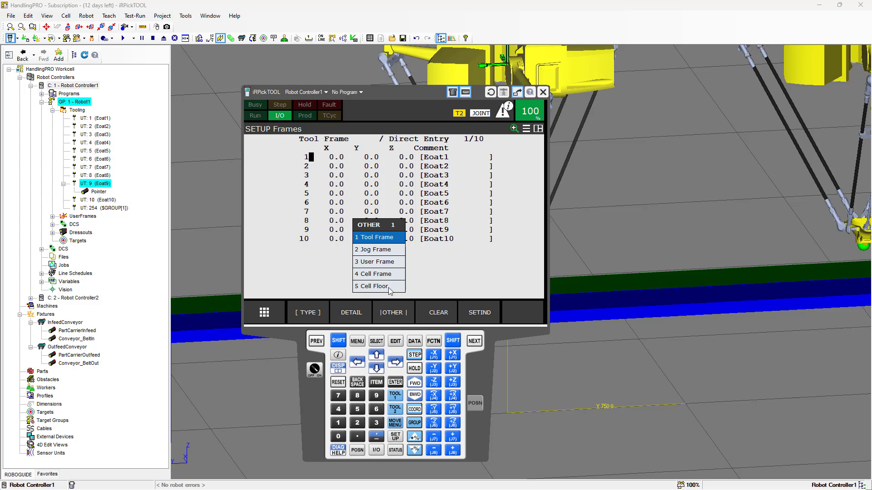
left_click(397, 241)
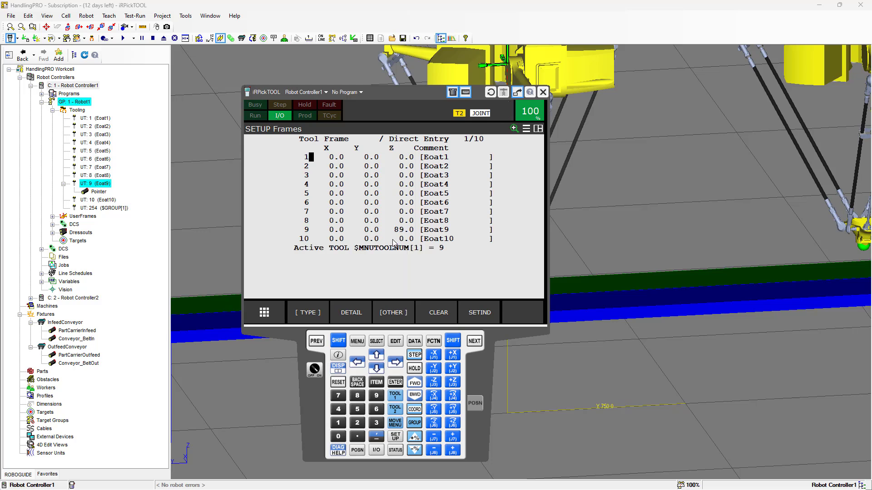
left_click(310, 231)
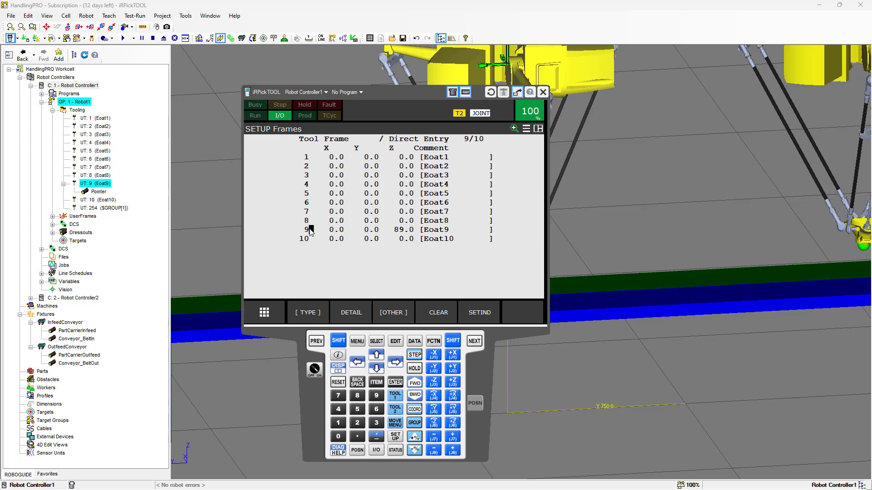
left_click(351, 313)
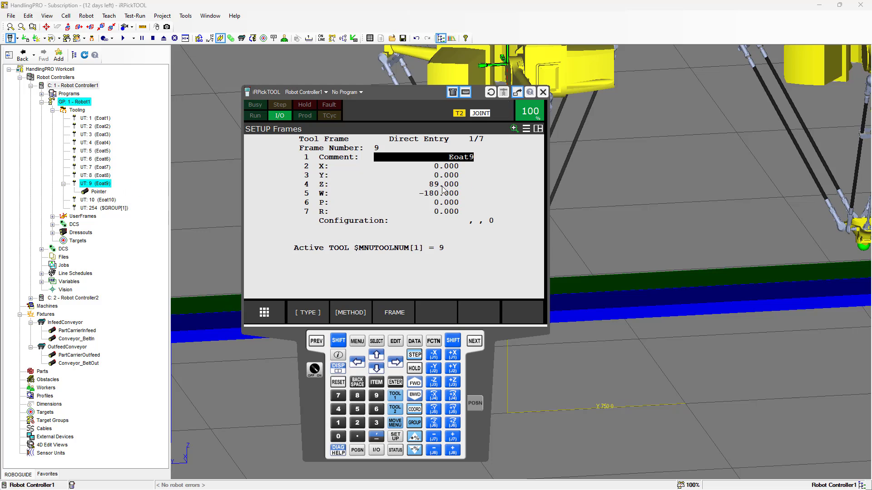
Review tool frame 9's approach points, Z and W entries under the Two Point + Z method, return to the frame list and minimize the pendant.
left_click(359, 313)
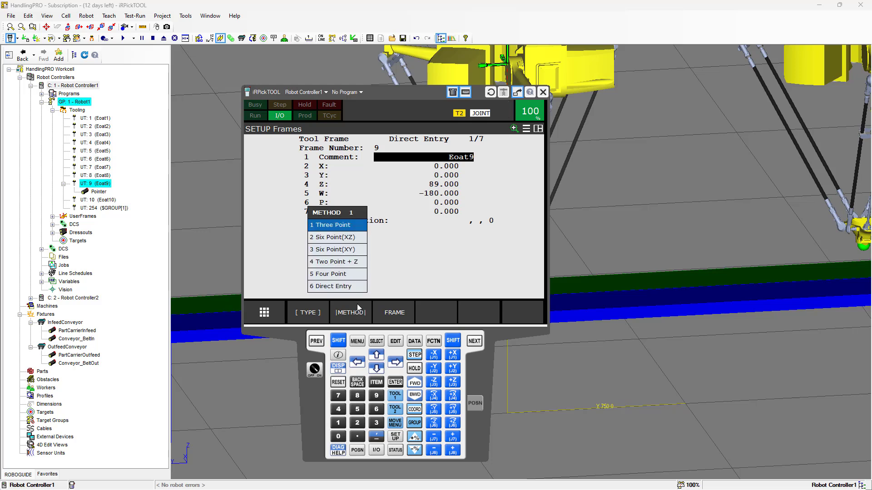
left_click(357, 266)
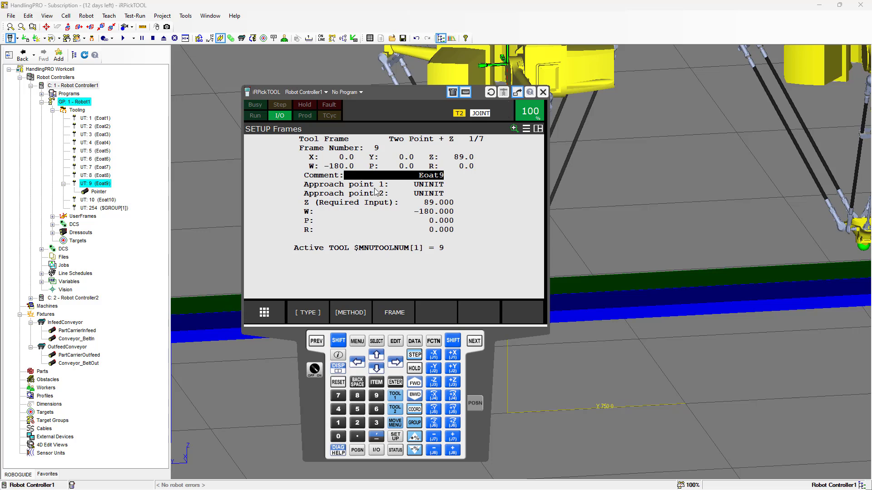
key("Down")
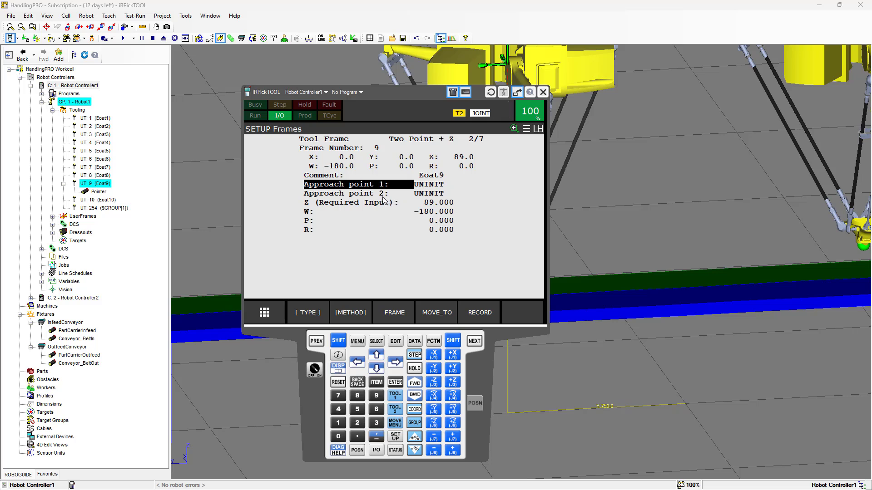
left_click(377, 368)
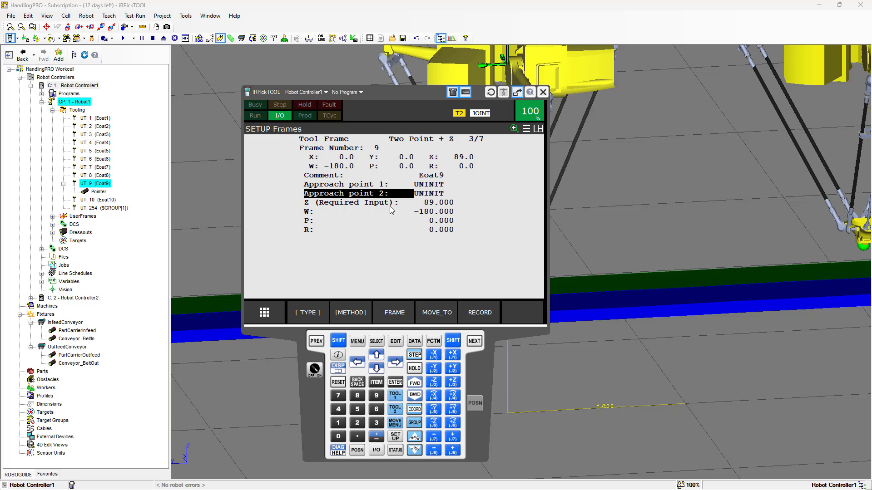
left_click(379, 369)
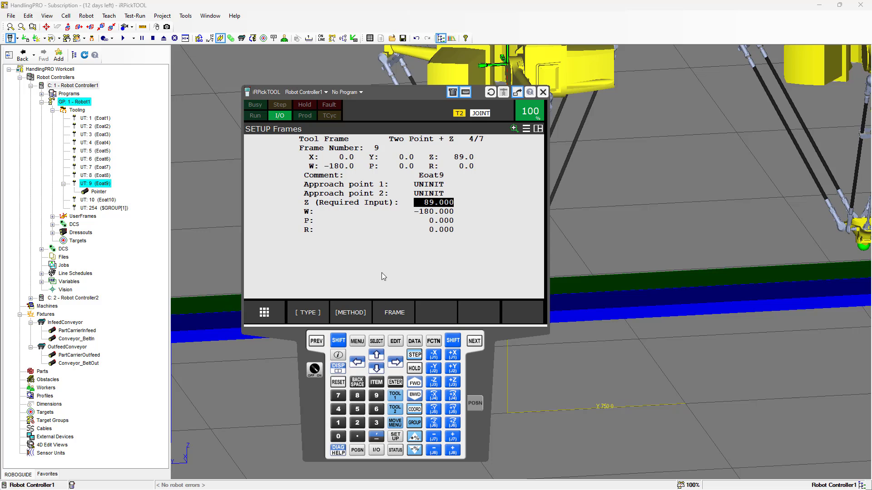
left_click(377, 367)
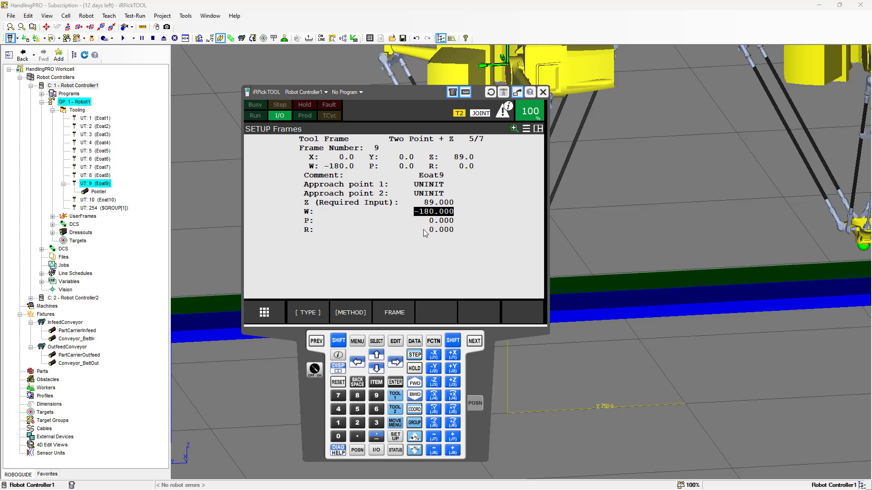
left_click(316, 341)
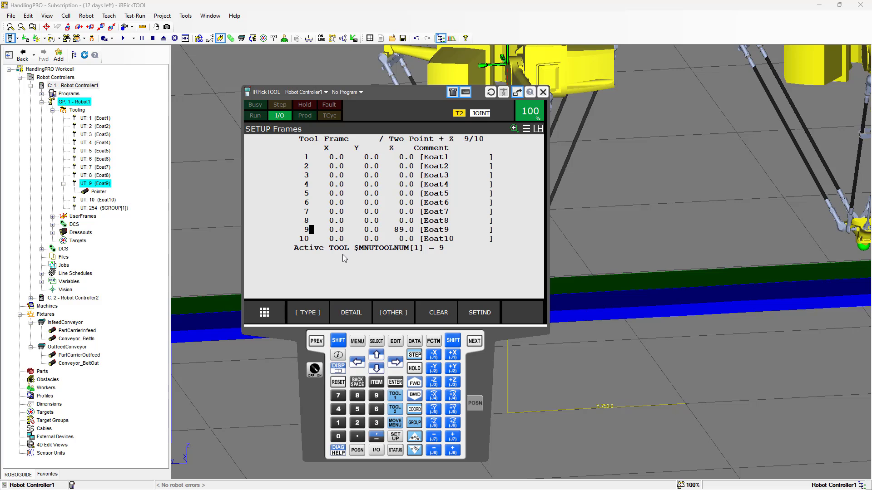
right_click(309, 284)
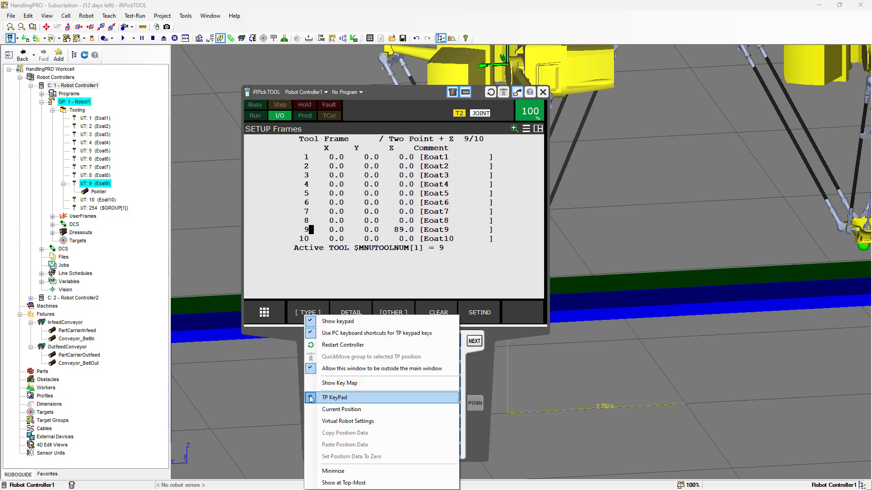
left_click(331, 470)
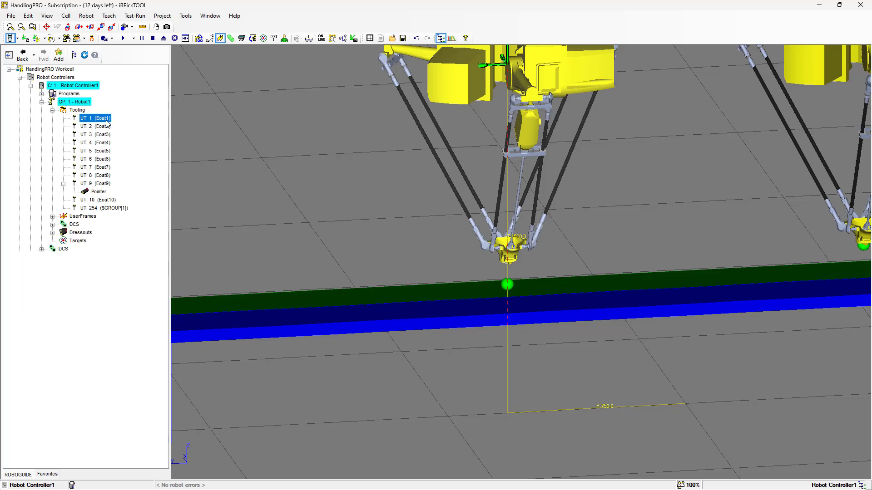
Add the CAD file Suction Cup.iges from C:\Temp as a link on Robot1's tool UT: 1 (Eoat1).
right_click(103, 118)
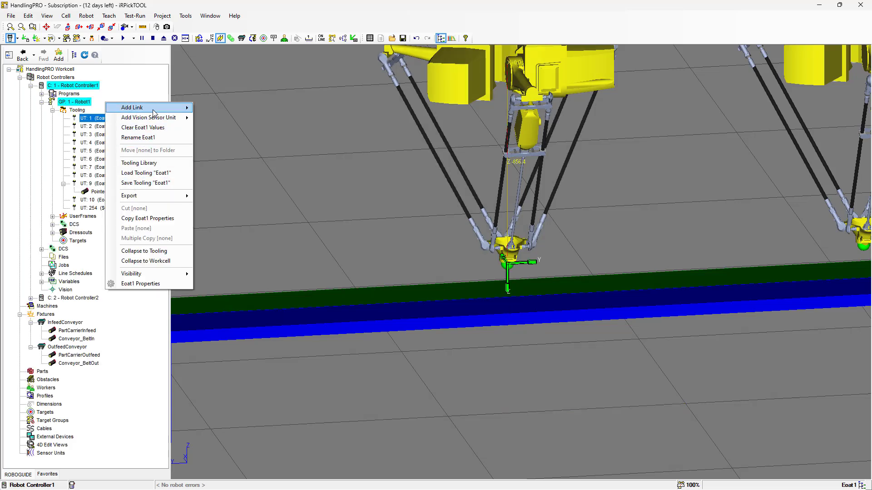
mouse_move(154, 113)
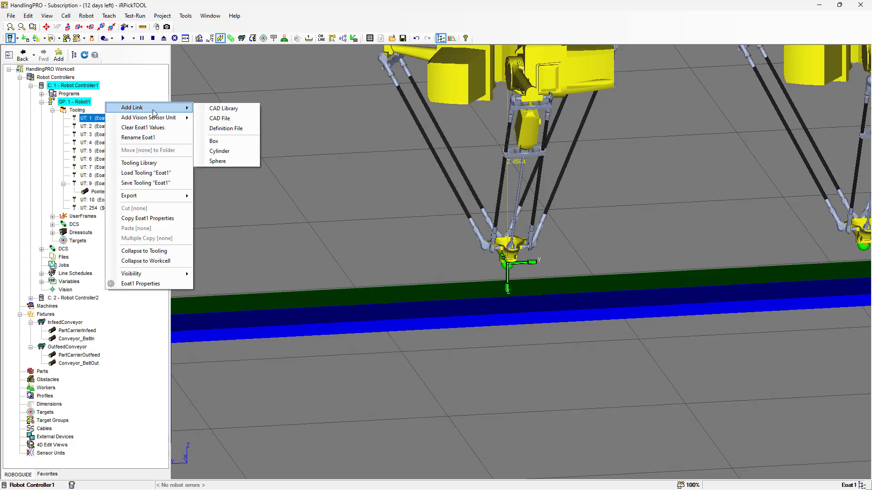
left_click(218, 118)
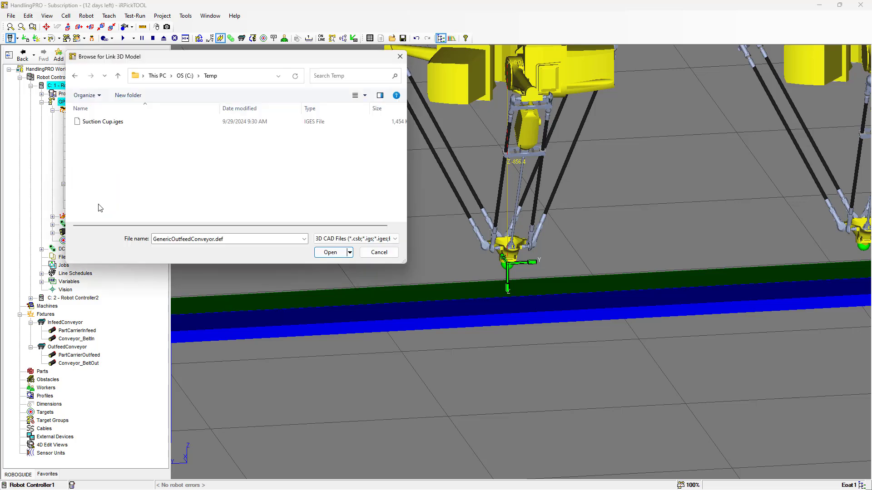
left_click(104, 122)
left_click(342, 253)
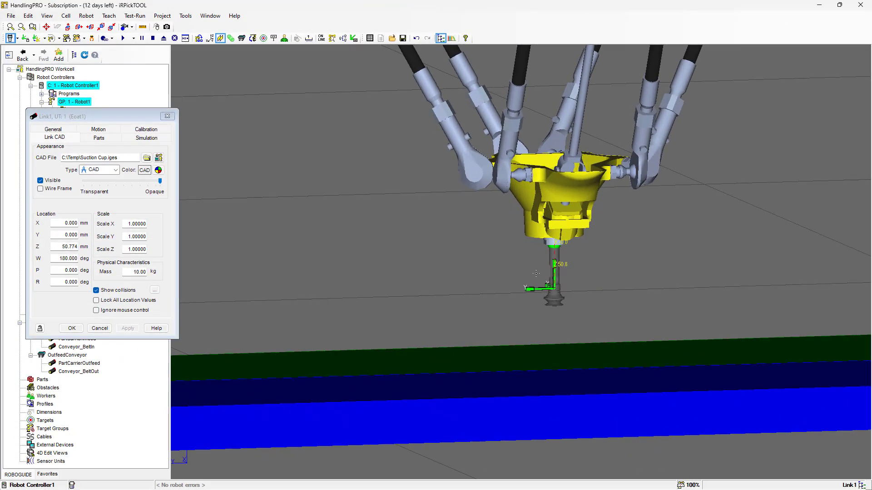
Measure from the robot's flange face to the lower face of the suction cup, and accept the suction cup link's properties.
scroll(536, 274, "up", 4)
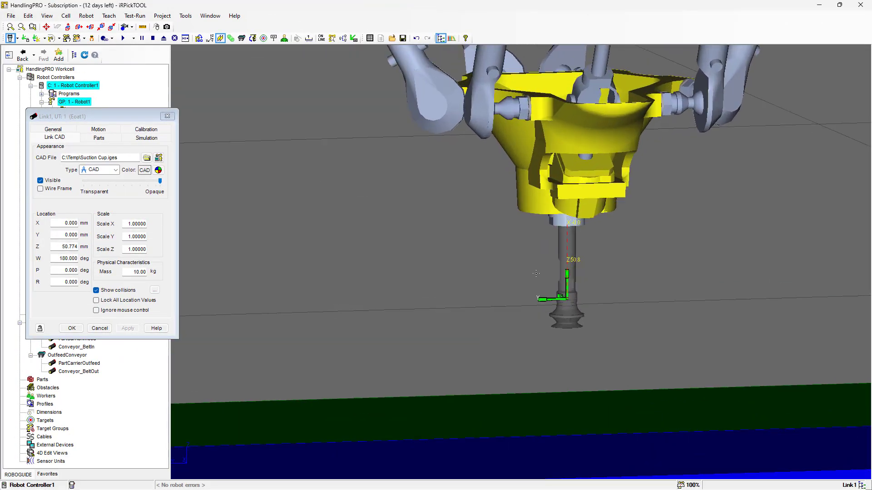
right_click_drag(537, 275, 545, 264)
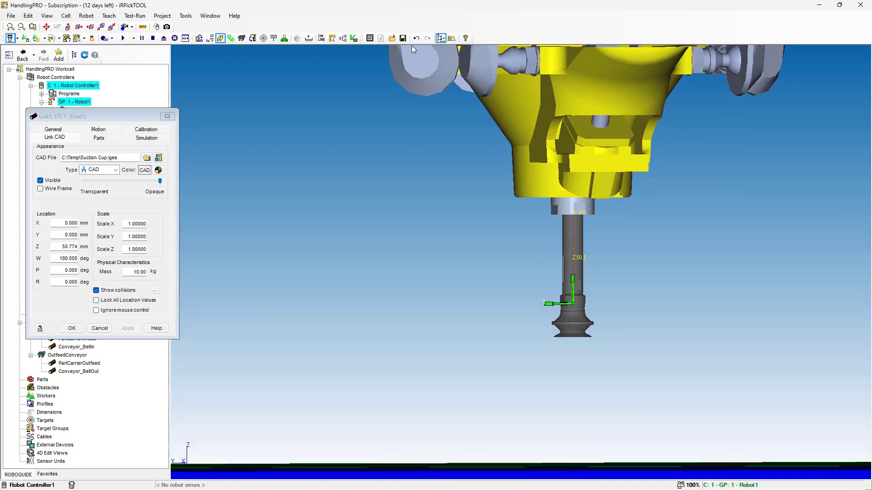
left_click(143, 27)
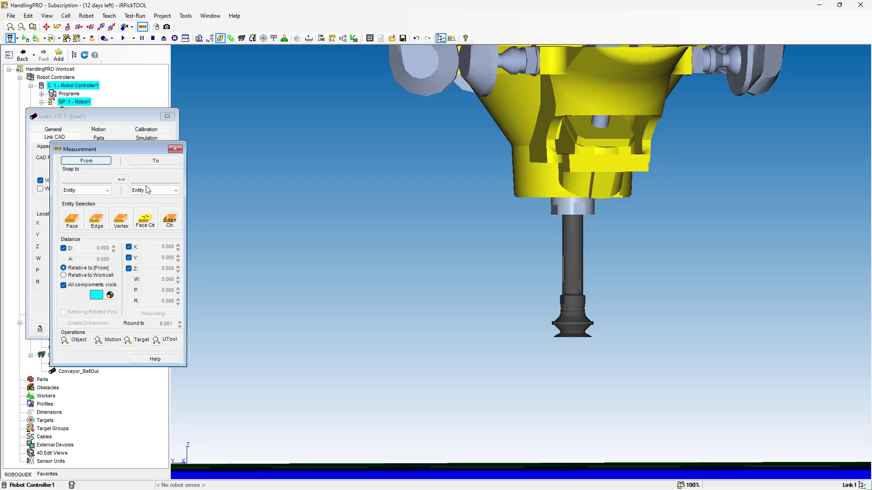
left_click(77, 223)
left_click(557, 213)
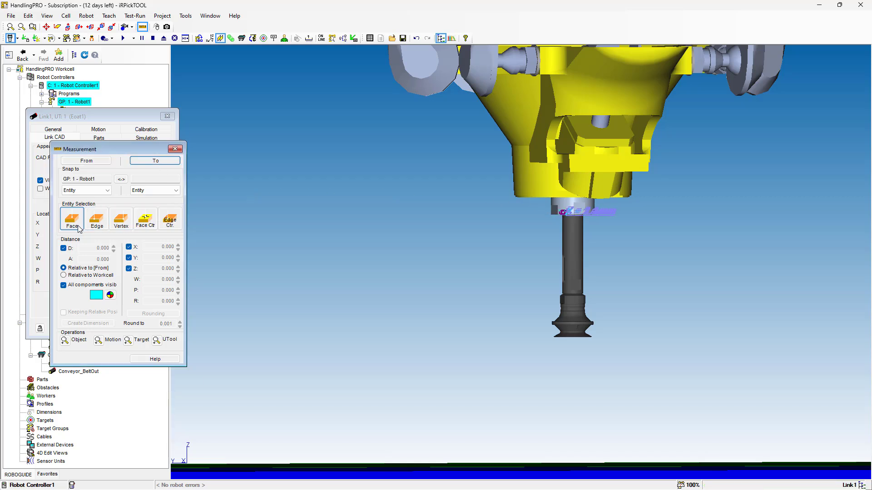
left_click(562, 337)
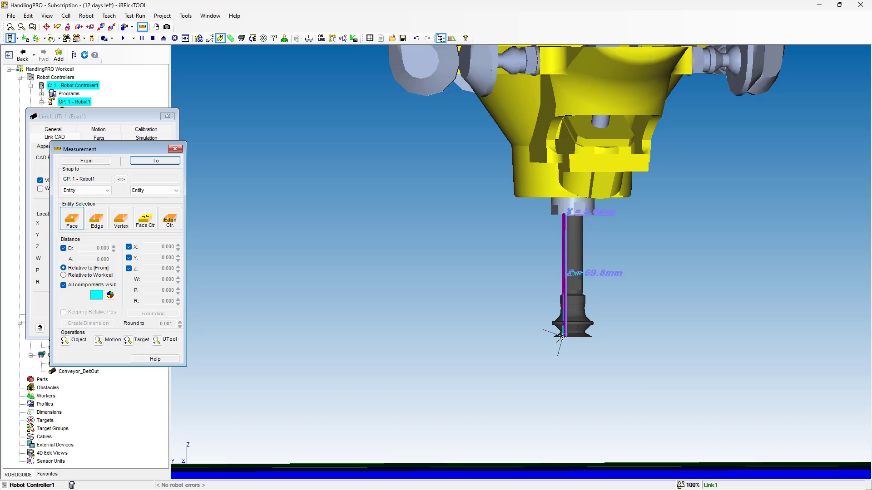
left_click(560, 336)
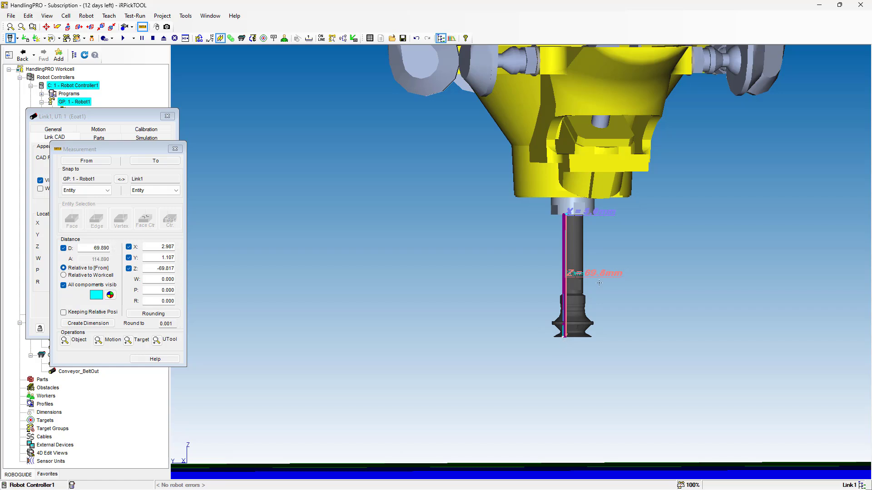
left_click(181, 150)
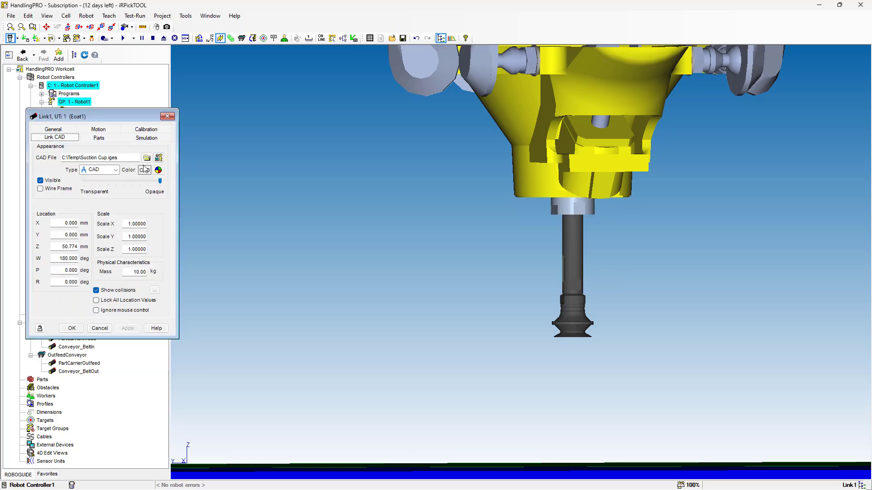
left_click(72, 328)
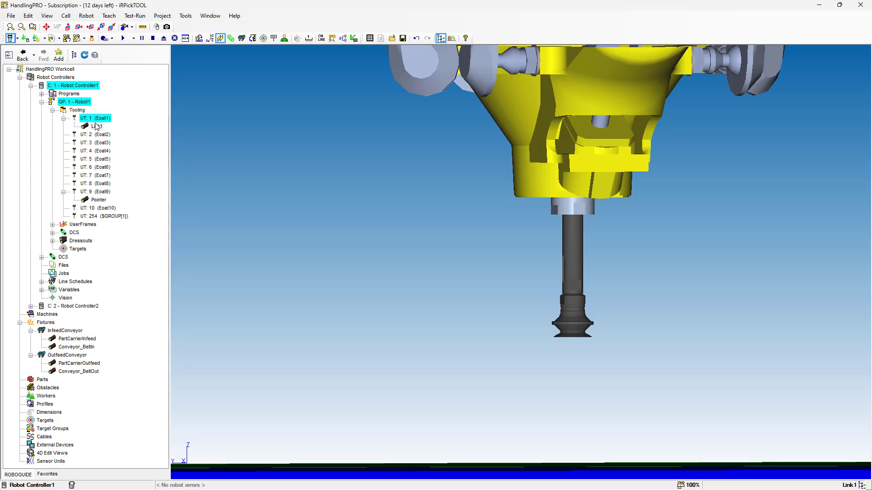
Enable UTOOL editing in the properties of Robot1's UT: 1 (Eoat1), set Z to 70 mm and apply.
left_click(102, 118)
right_click(102, 119)
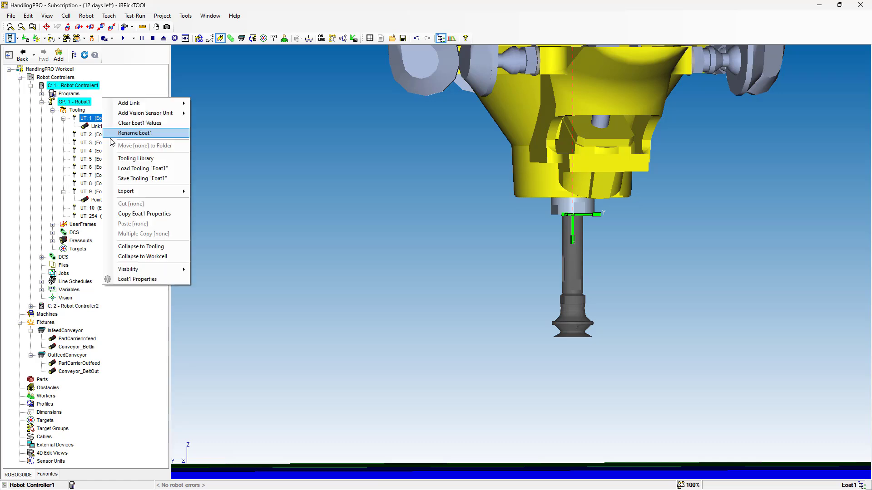
left_click(136, 278)
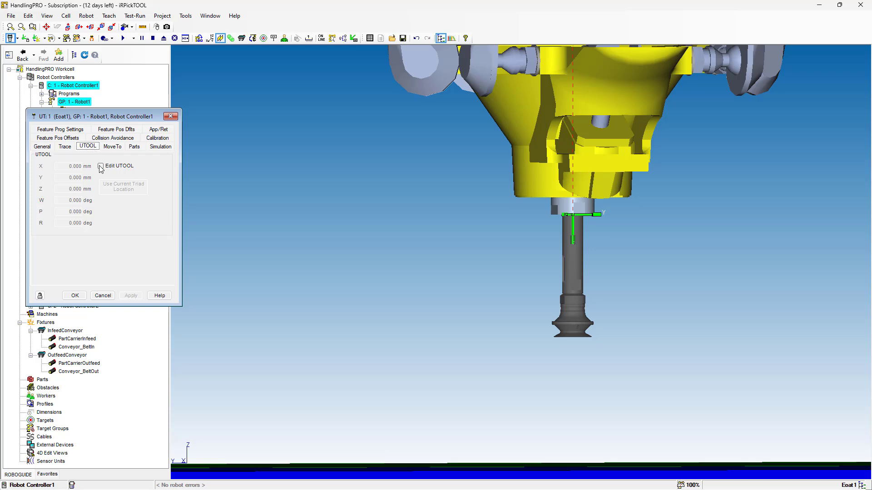
left_click(101, 166)
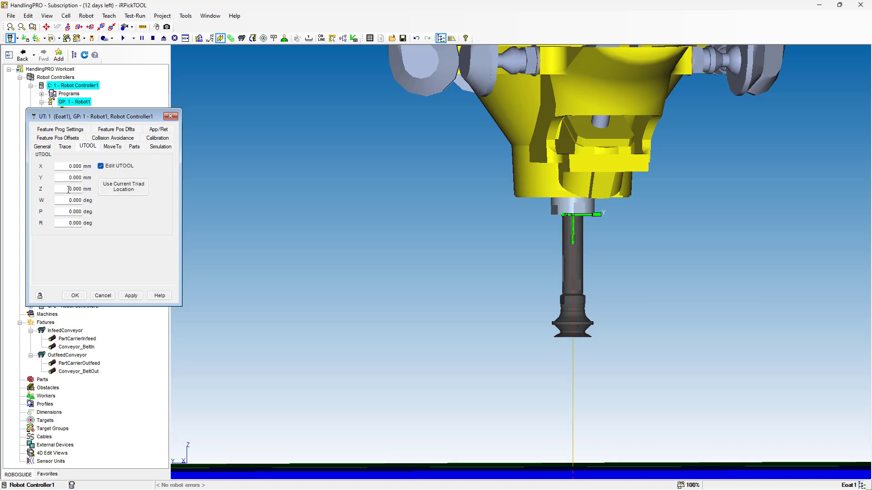
left_click(69, 190)
type("7")
left_click(131, 296)
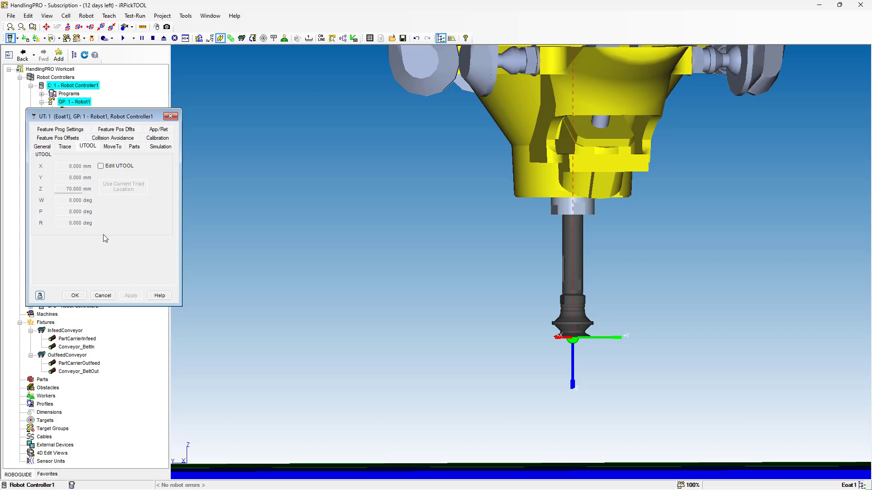
Re-enable UTOOL editing for Eoat1, set W to 180 deg, apply it and close the properties.
left_click(101, 166)
left_click(68, 200)
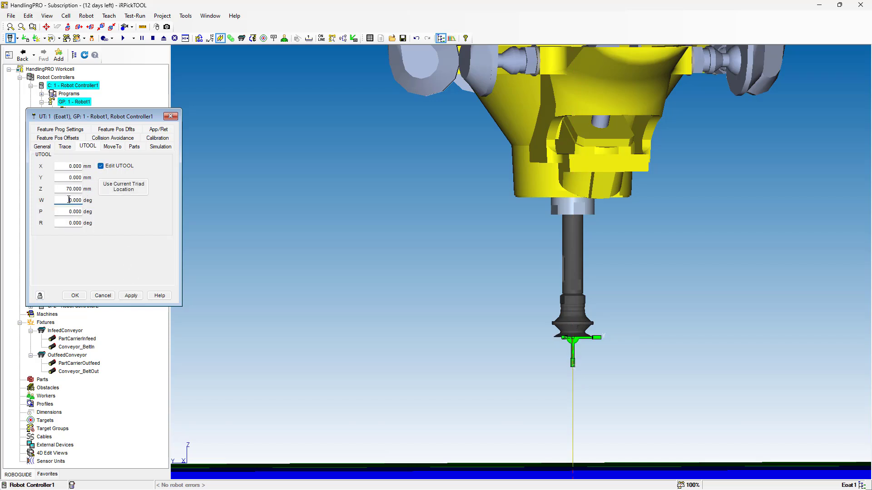
type("18")
left_click(126, 296)
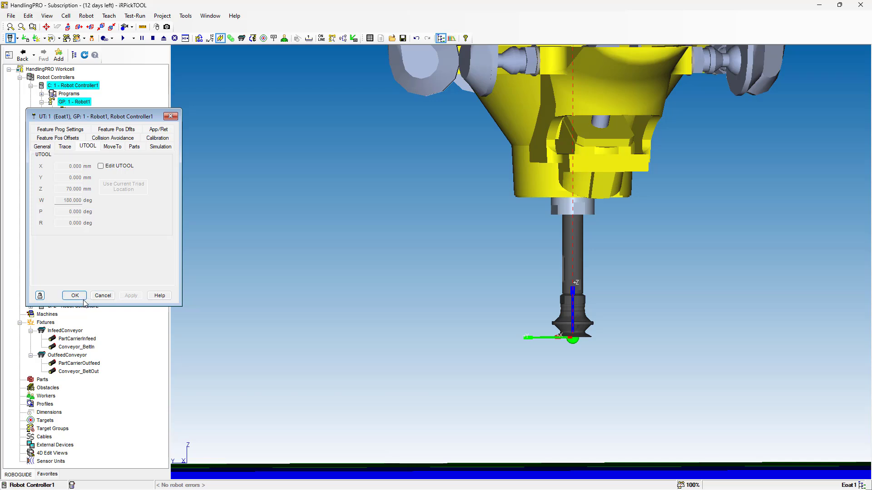
left_click(75, 296)
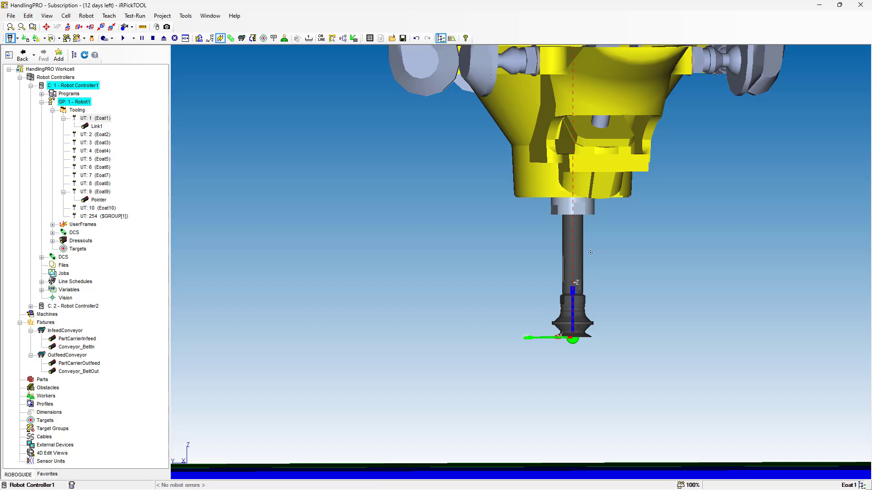
Open Robot Controller1's teach pendant and bring up the system motion screen with the payload schedules.
left_click(104, 120)
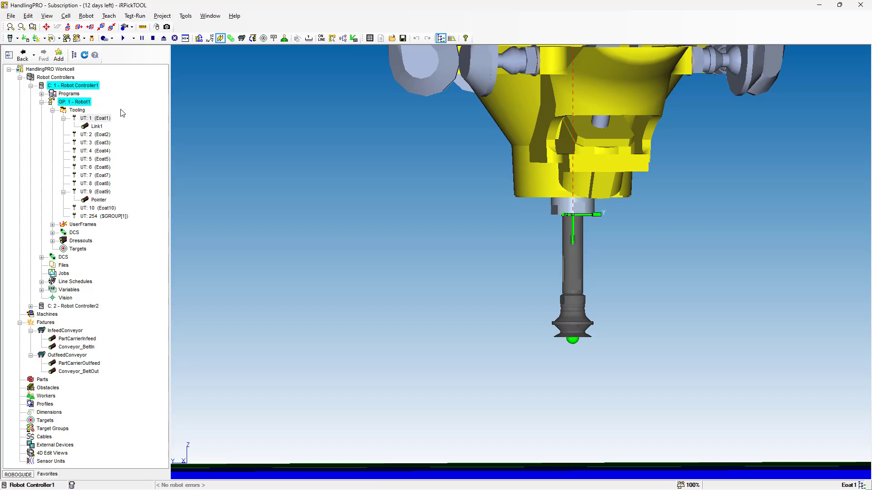
left_click(10, 38)
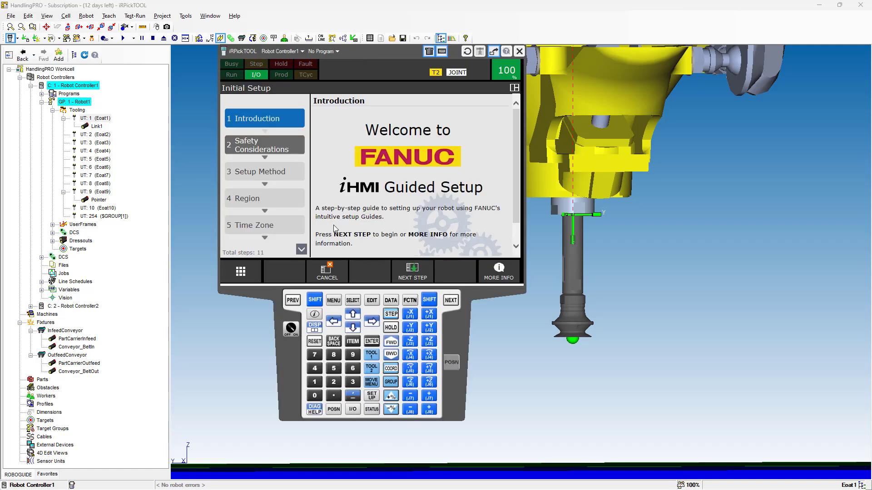
left_click(333, 301)
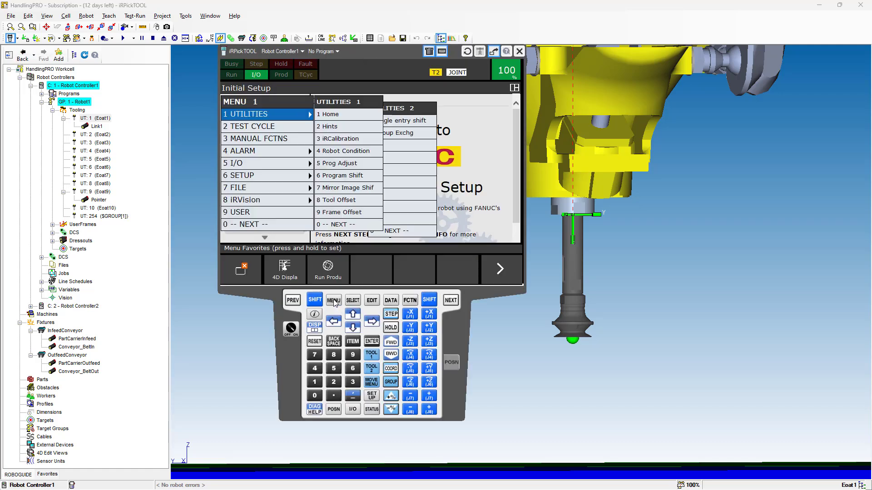
left_click(287, 231)
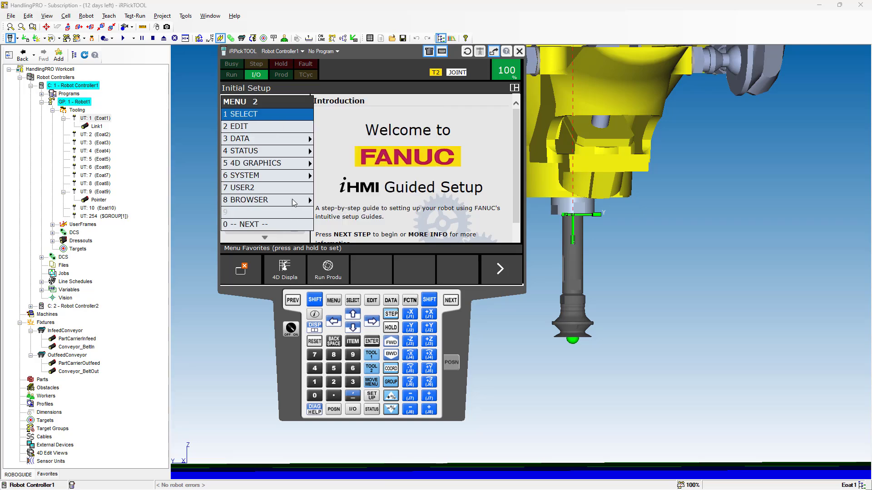
left_click(298, 177)
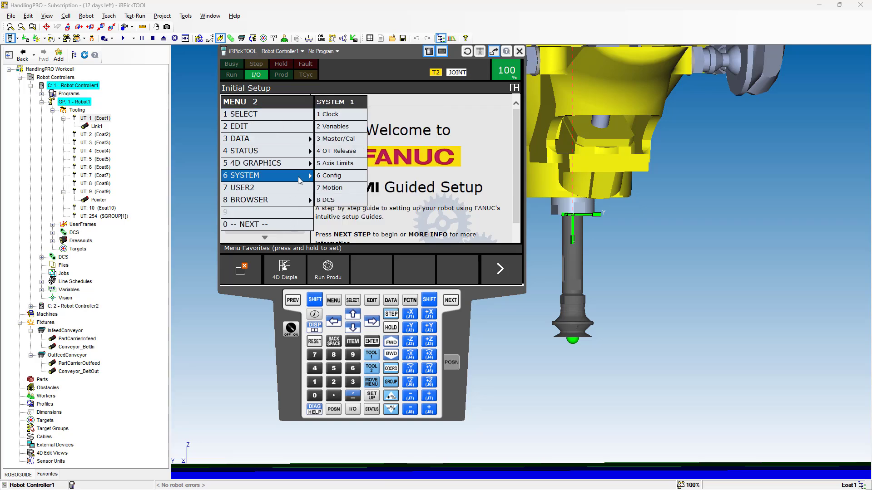
left_click(336, 188)
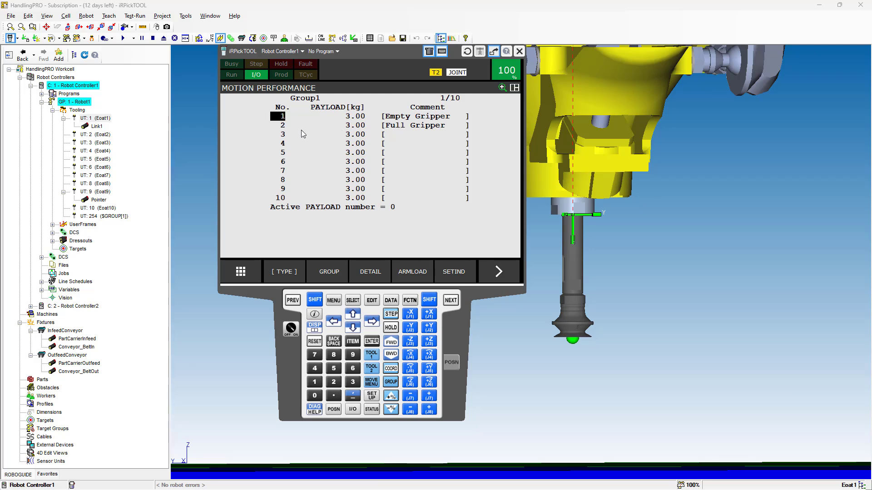
Open the details of payload schedule 1 (Empty Gripper) and set its payload to 0.7 kg.
left_click(369, 272)
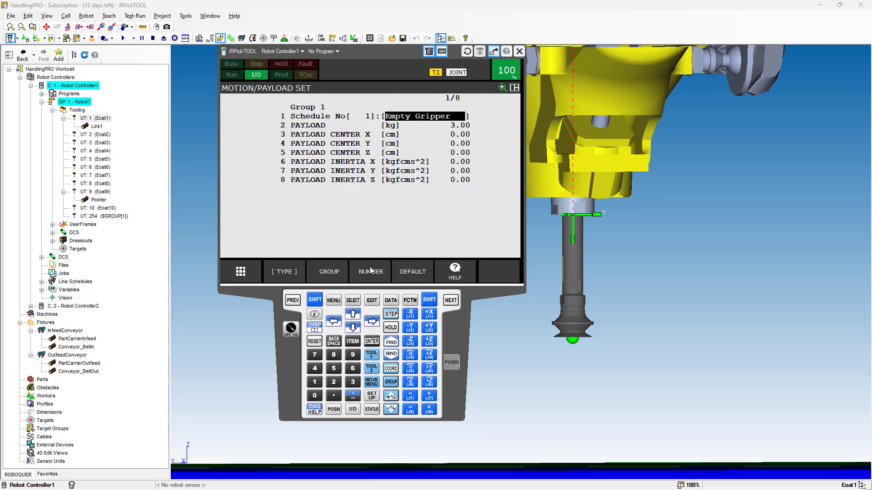
left_click(353, 327)
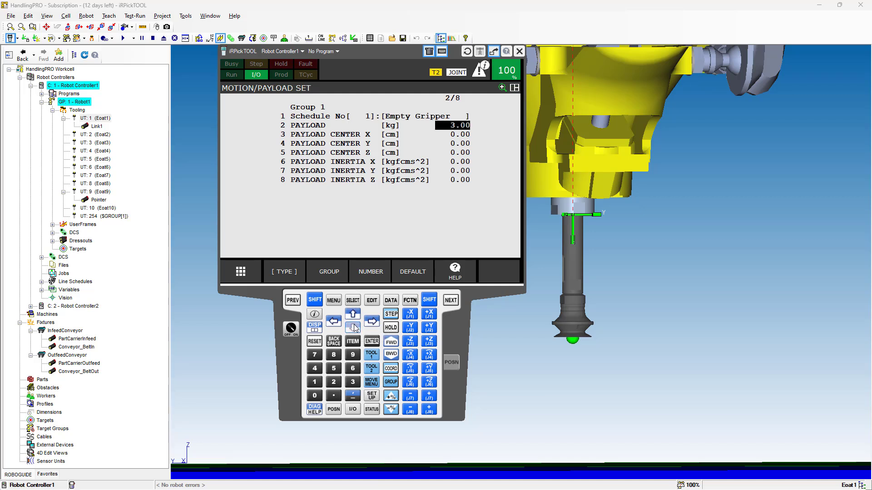
left_click(334, 396)
left_click(321, 355)
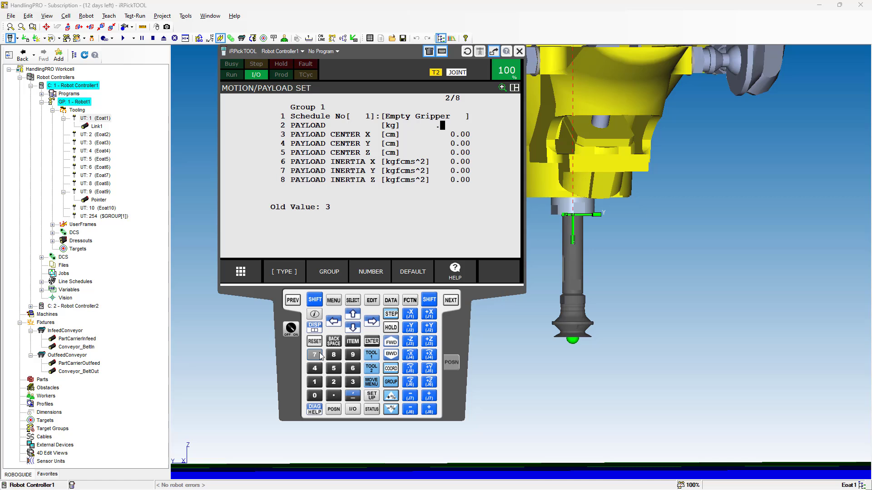
left_click(372, 343)
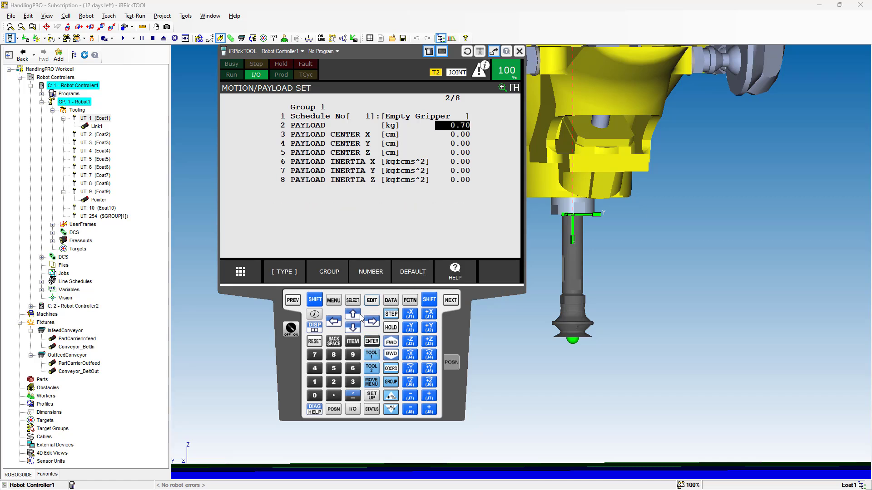
Set the Empty Gripper schedule's payload center Z to 7 cm, accept the change and return to the schedule list.
left_click(352, 327)
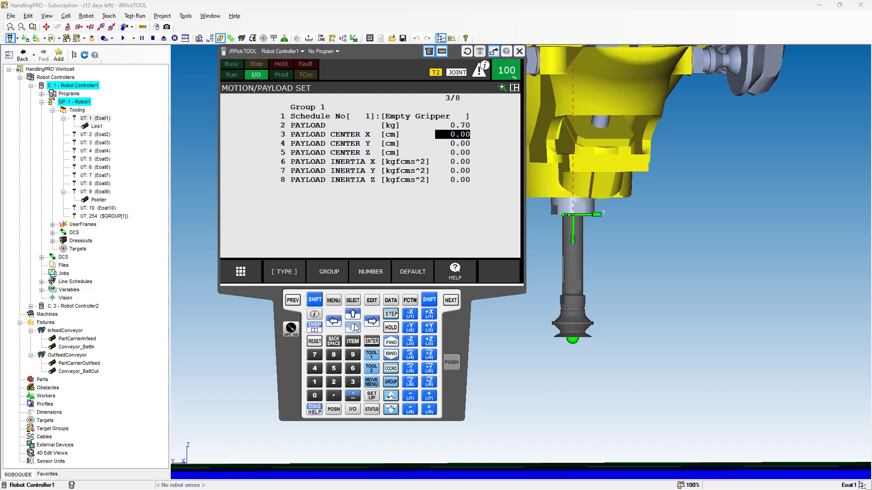
left_click(353, 327)
left_click(353, 327)
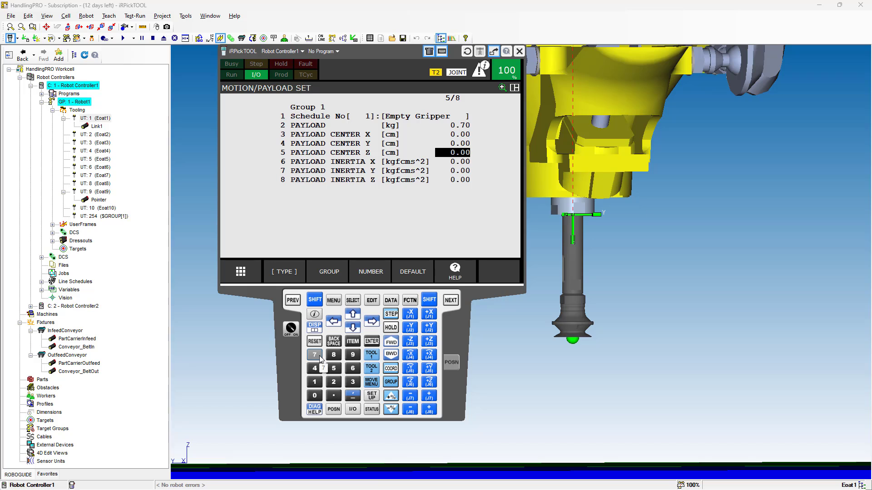
left_click(319, 355)
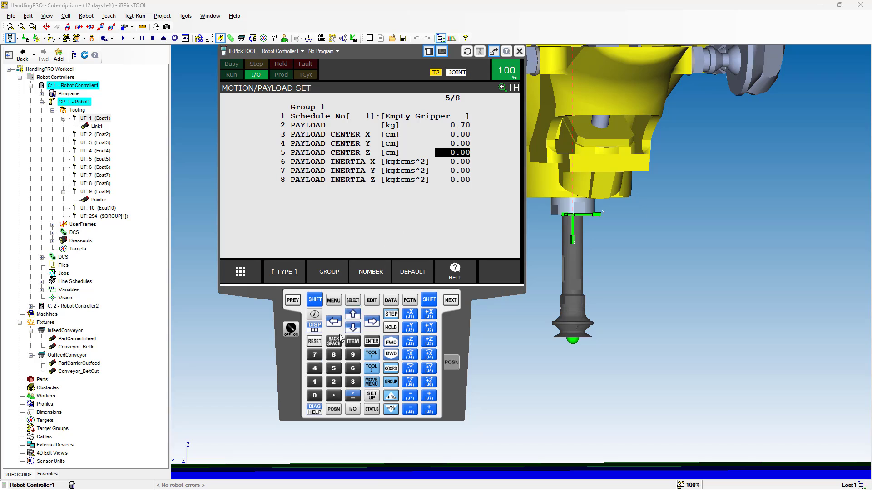
left_click(379, 343)
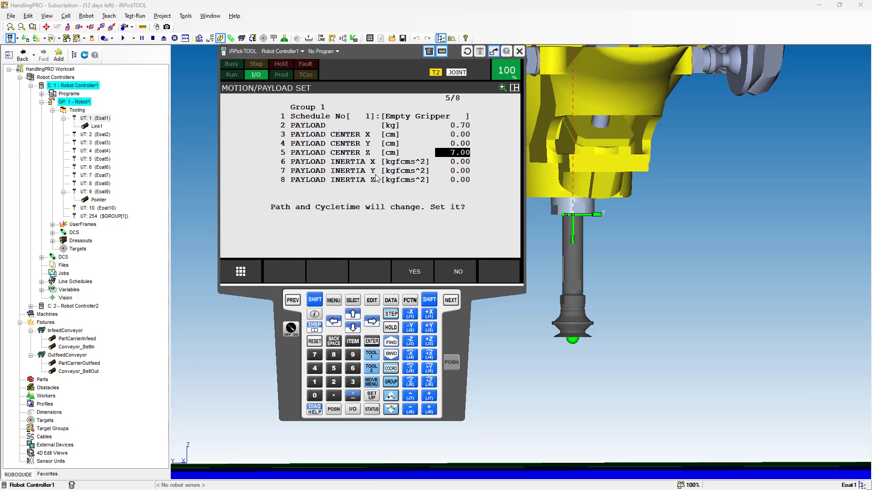
left_click(412, 273)
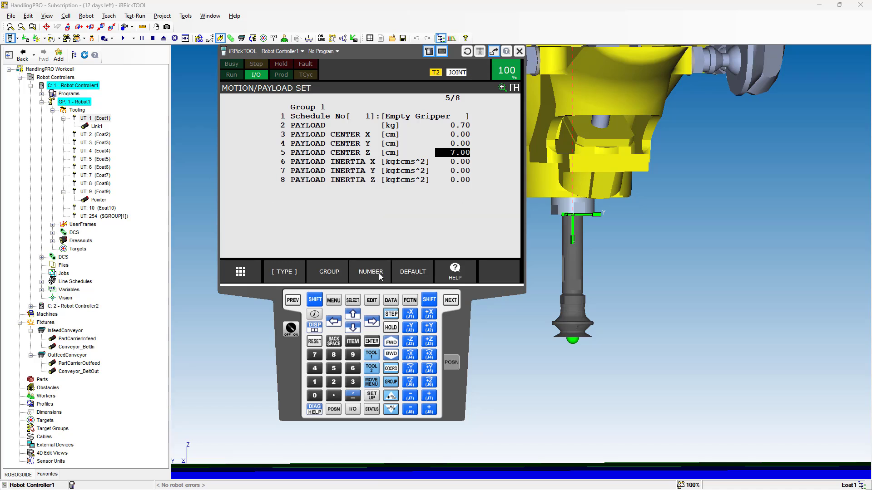
left_click(293, 302)
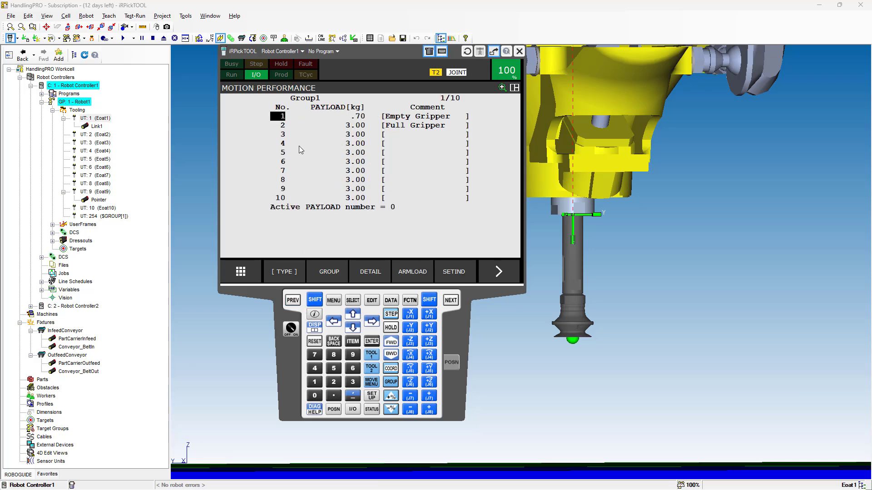
Open the details of payload schedule 2 (Full Gripper), set its payload to 1 kg and accept the change.
left_click(283, 128)
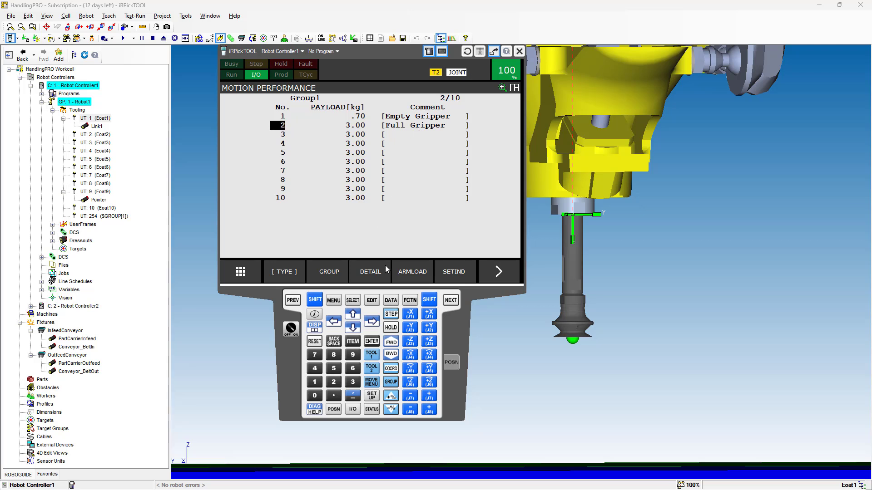
left_click(370, 271)
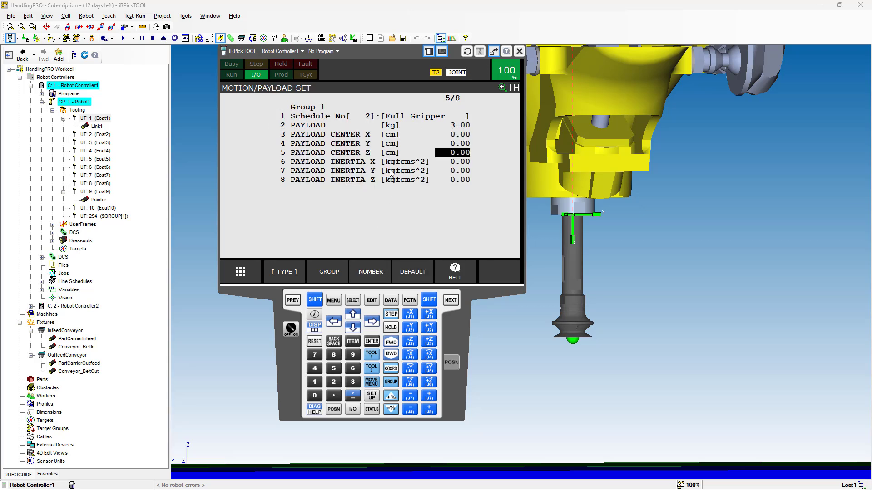
left_click(453, 126)
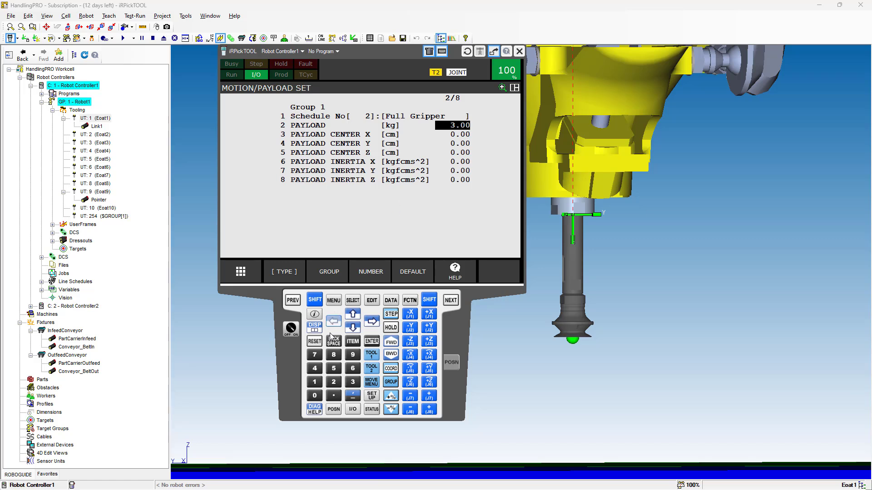
left_click(314, 382)
left_click(372, 341)
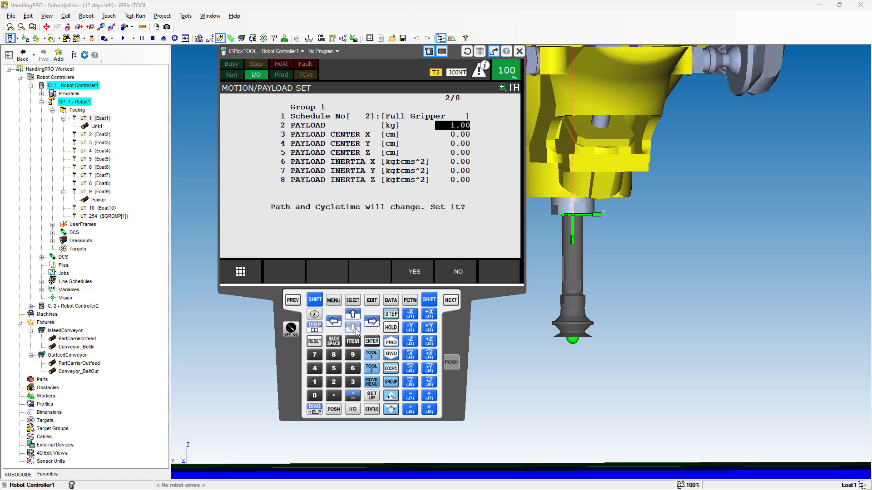
left_click(407, 274)
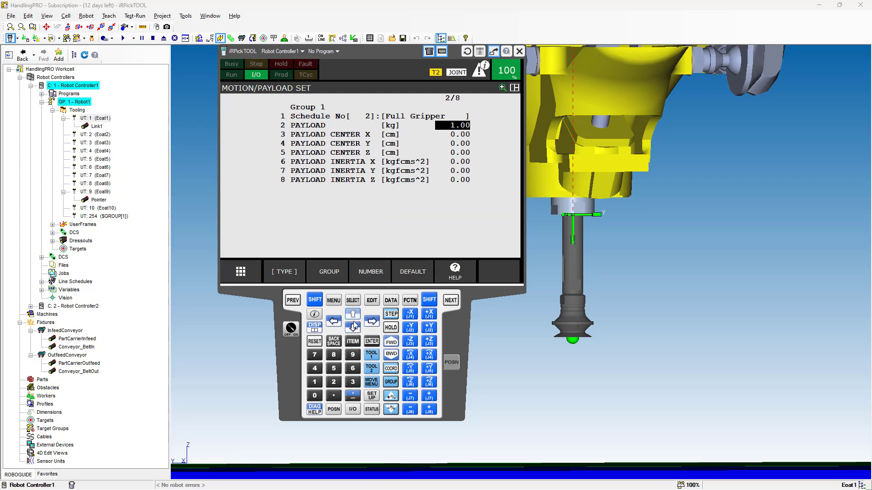
Set the Full Gripper schedule's payload center Z to 7 cm, accept the change and return to the schedule list.
left_click(350, 326)
left_click(351, 326)
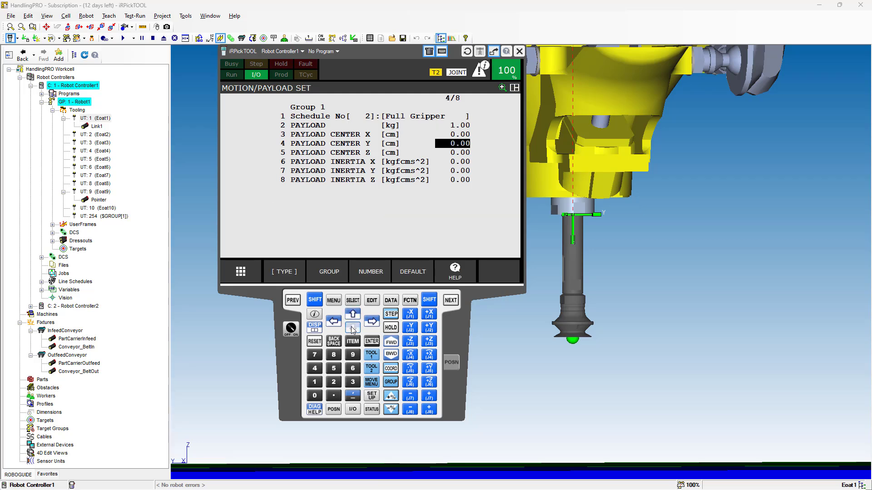
left_click(350, 326)
left_click(314, 355)
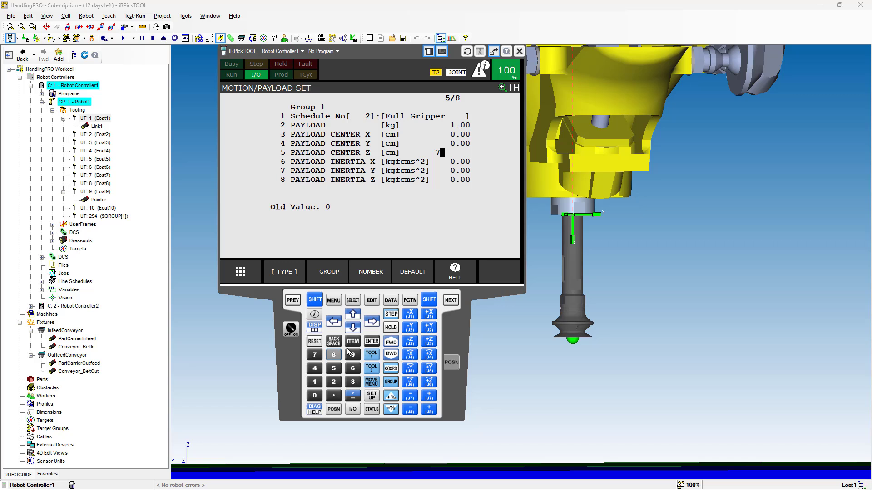
left_click(371, 341)
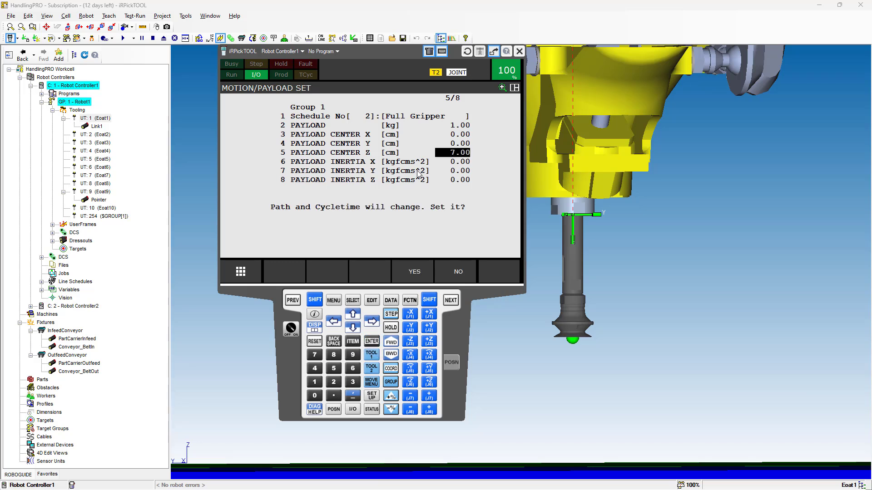
left_click(414, 271)
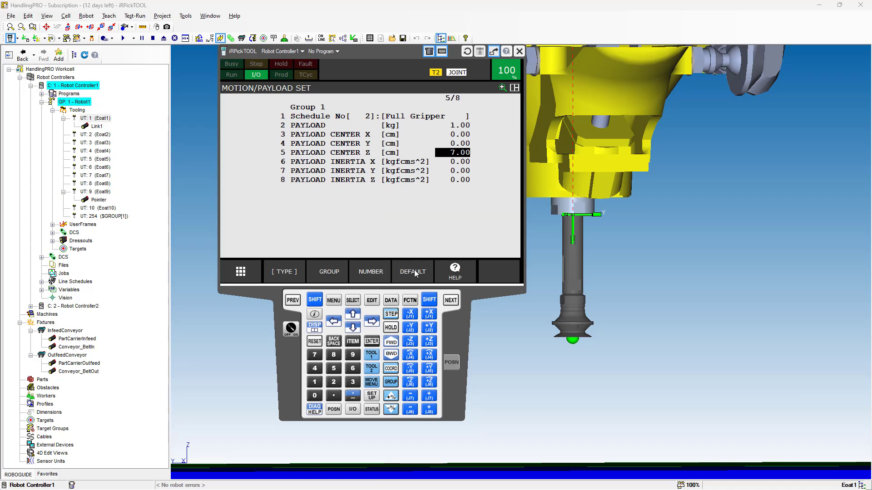
left_click(293, 301)
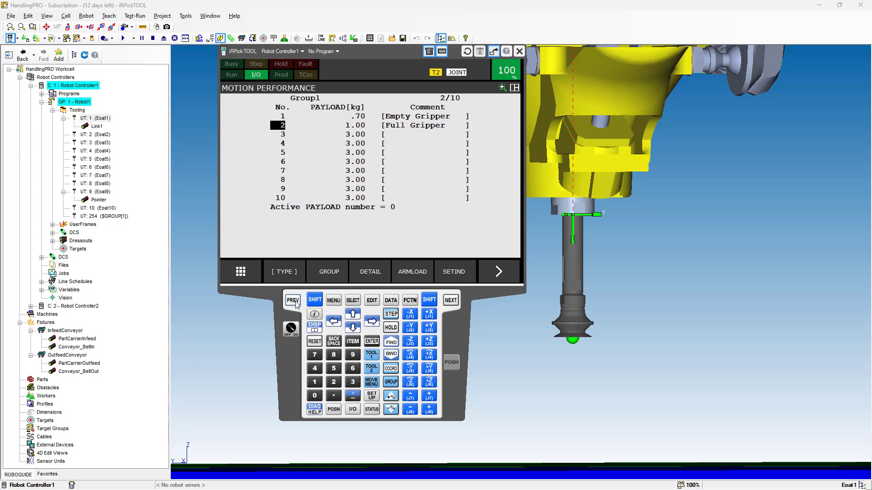
Minimize the teach pendant to uncover the workcell view around Robot1.
right_click(293, 363)
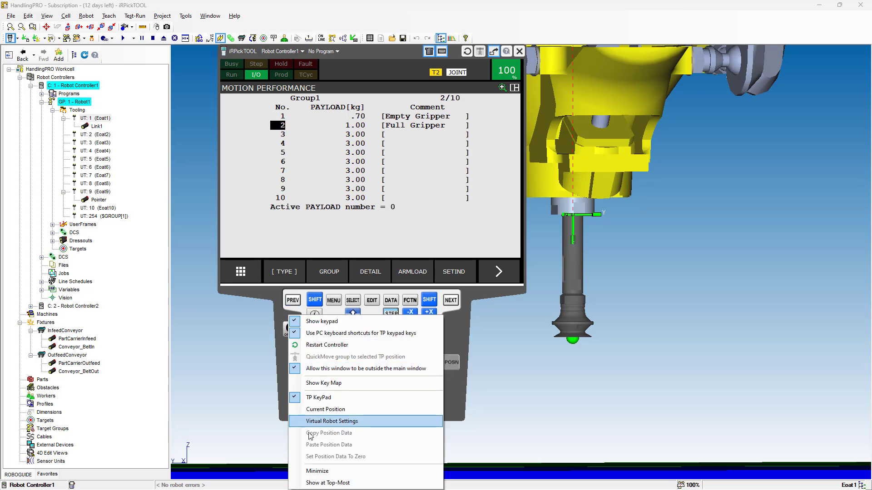
left_click(320, 471)
scroll(458, 285, "down", 5)
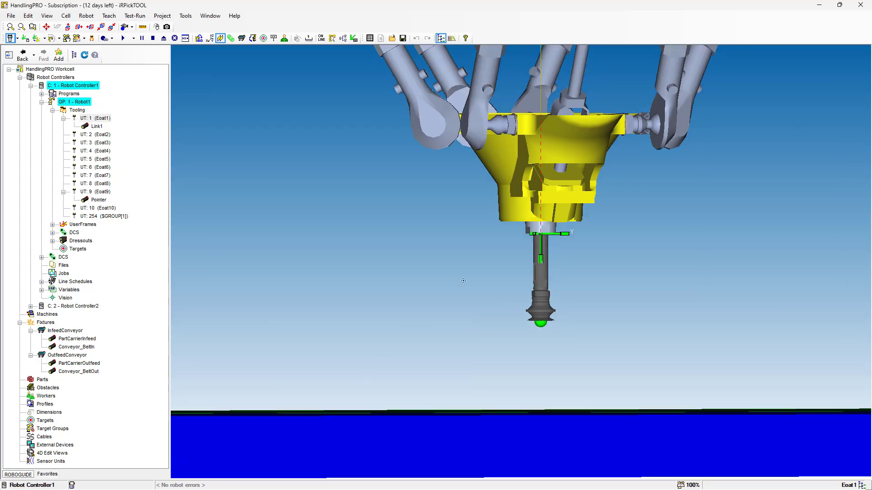
scroll(464, 280, "down", 1)
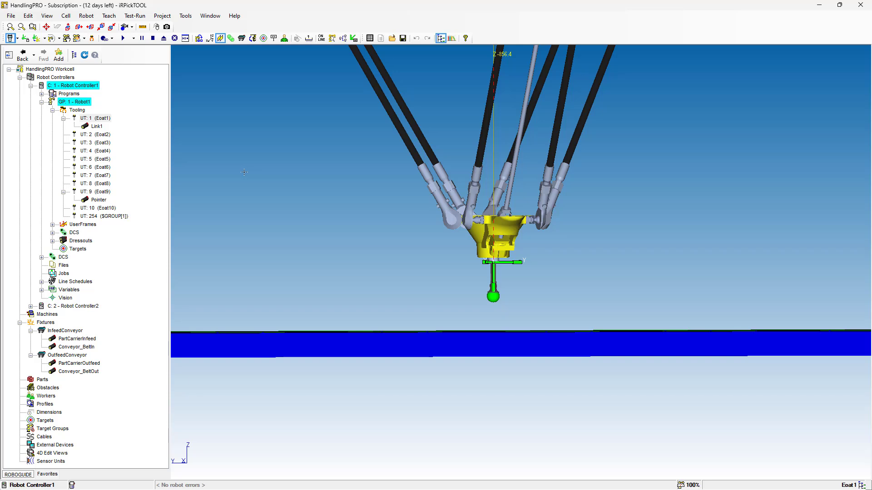
scroll(244, 172, "down", 5)
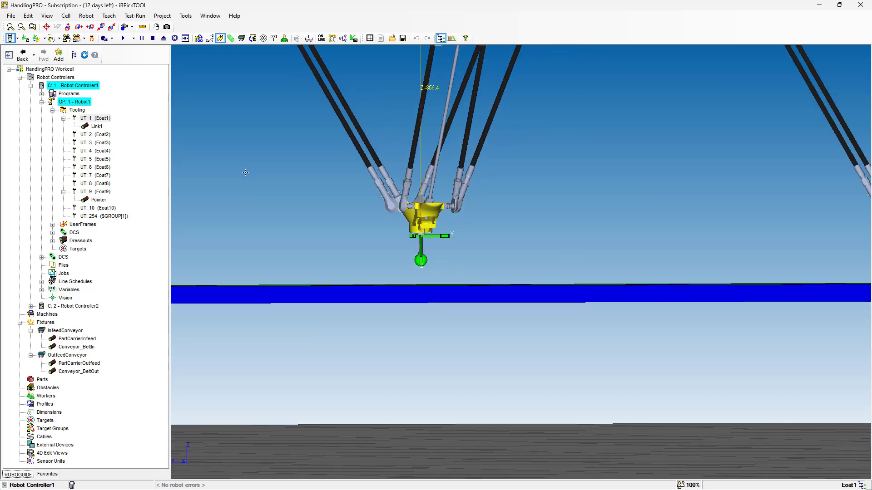
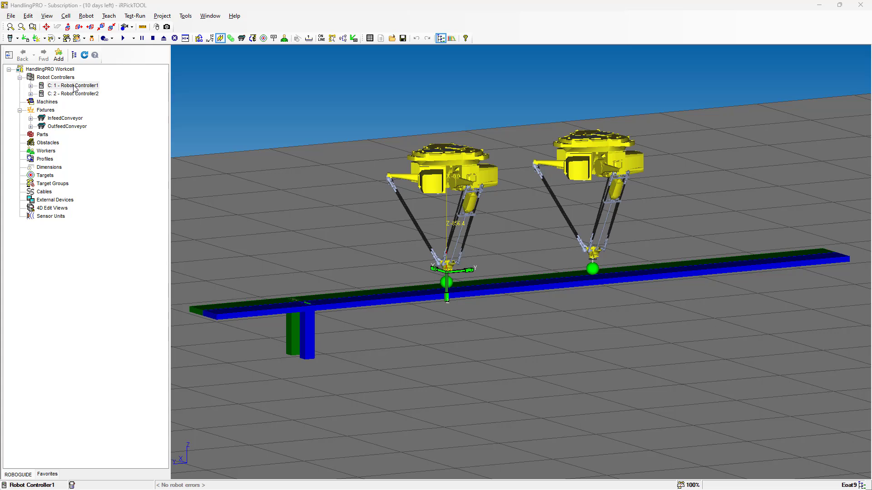
Select Robot Controller1 and open its teach pendant, keeping Robot Controller1 as the active controller.
left_click(74, 87)
left_click(74, 86)
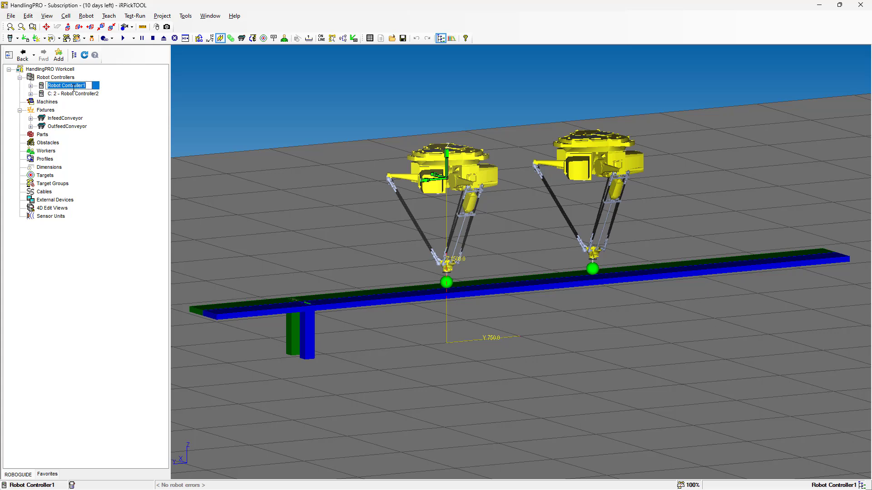
left_click(12, 40)
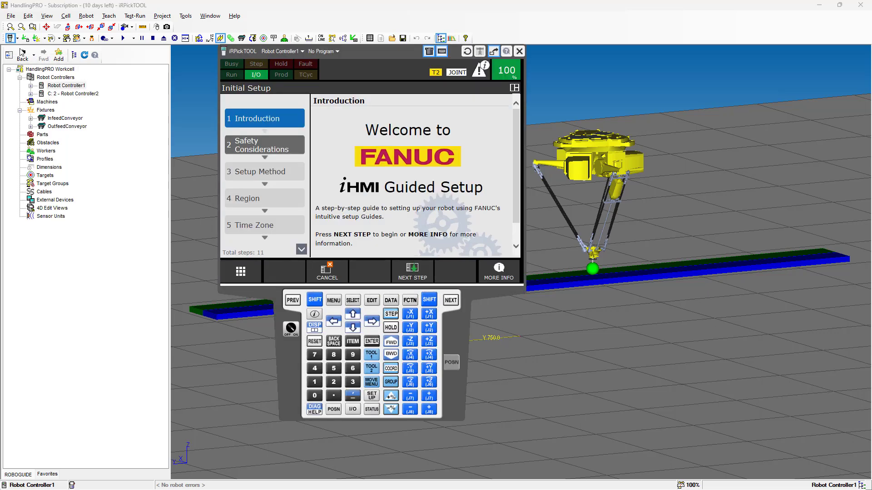
left_click(302, 52)
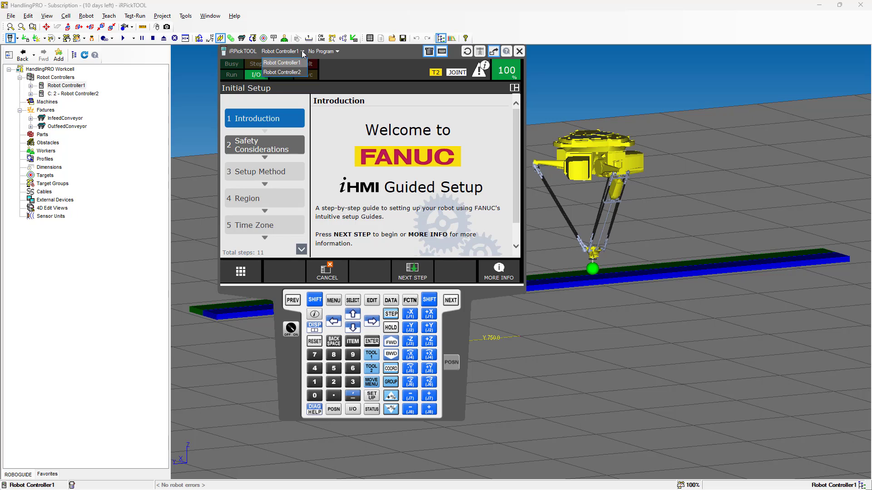
left_click(303, 51)
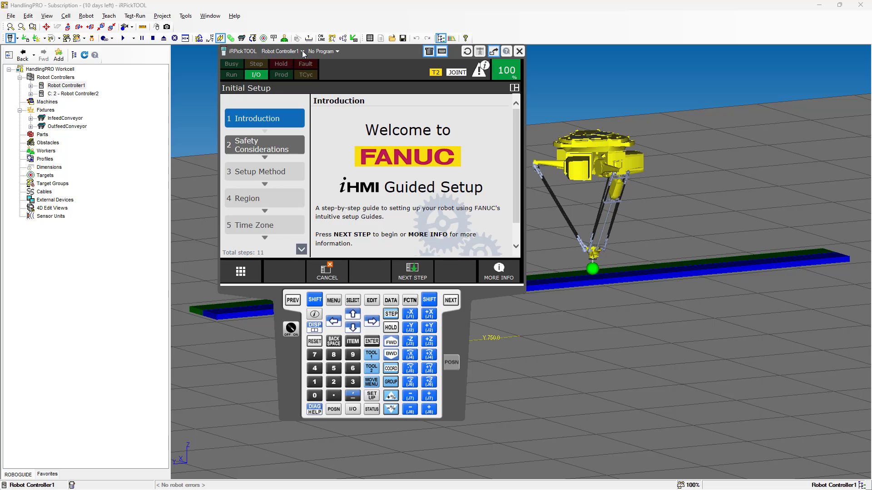
Open the TCP/IP detailed setup in the Host Comm settings of Robot Controller1.
left_click(334, 301)
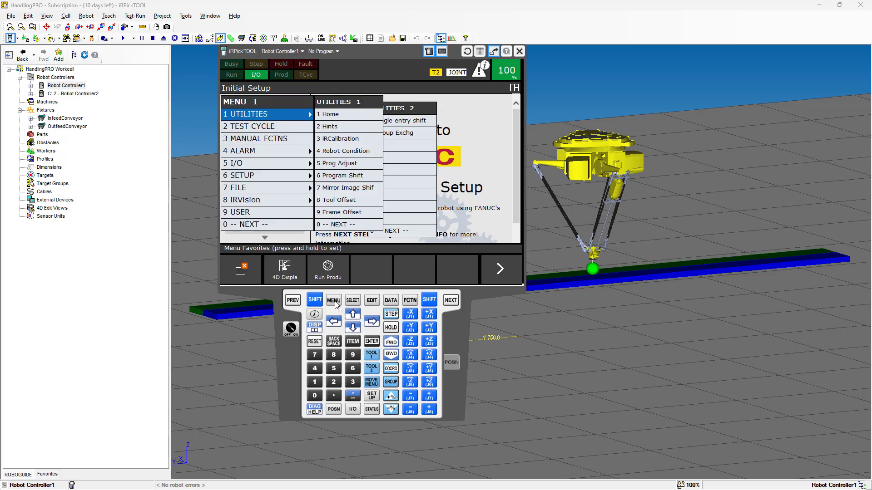
left_click(292, 182)
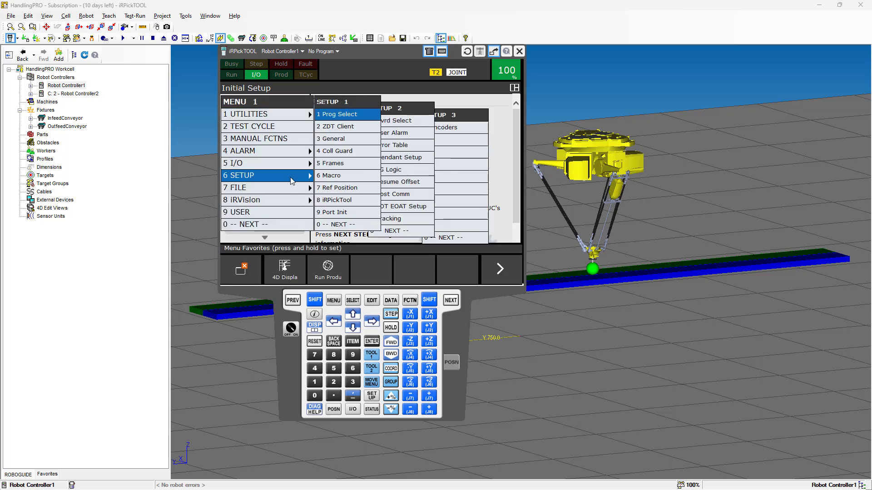
left_click(391, 196)
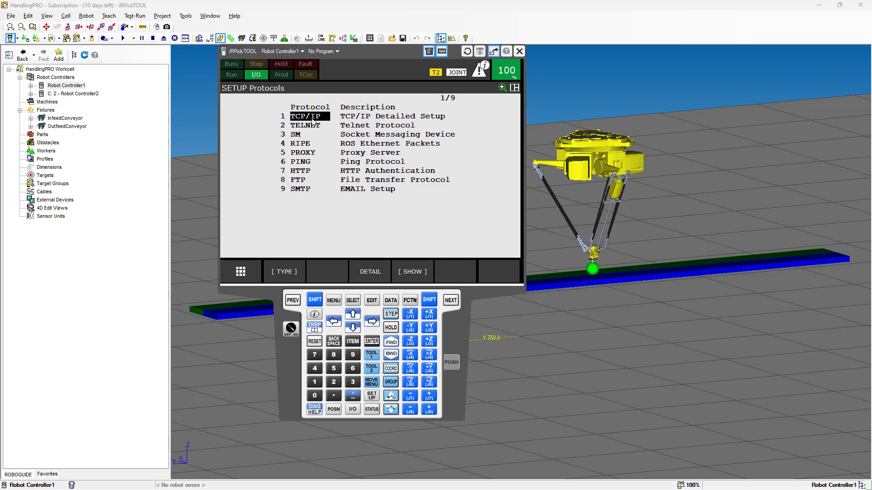
left_click(362, 271)
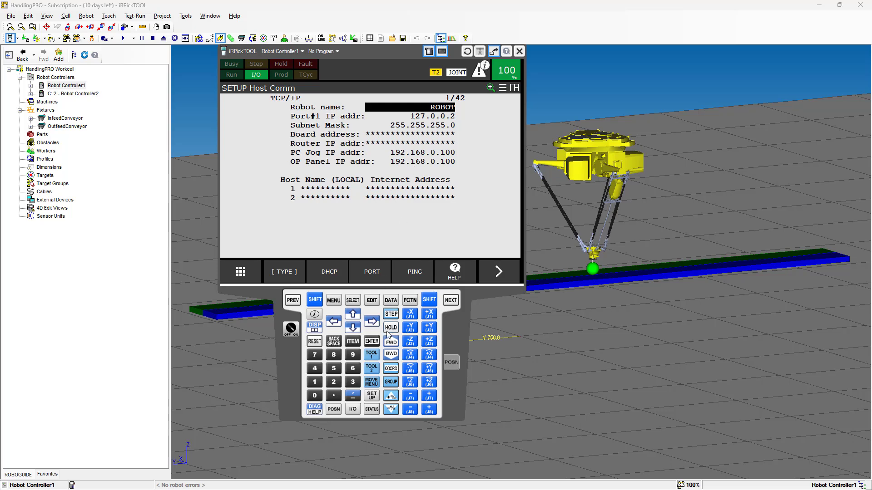
Set the robot name of Robot Controller1 to ROBOT1 in the TCP/IP setup.
left_click(372, 341)
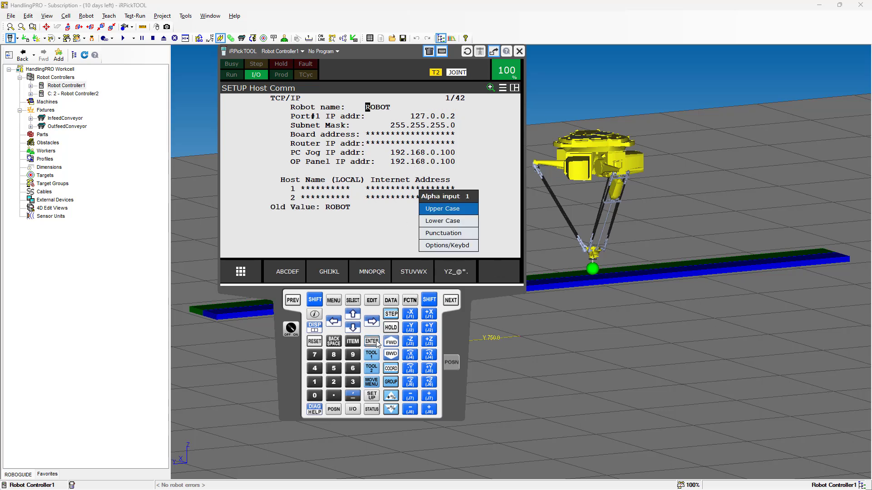
left_click(447, 245)
left_click(452, 272)
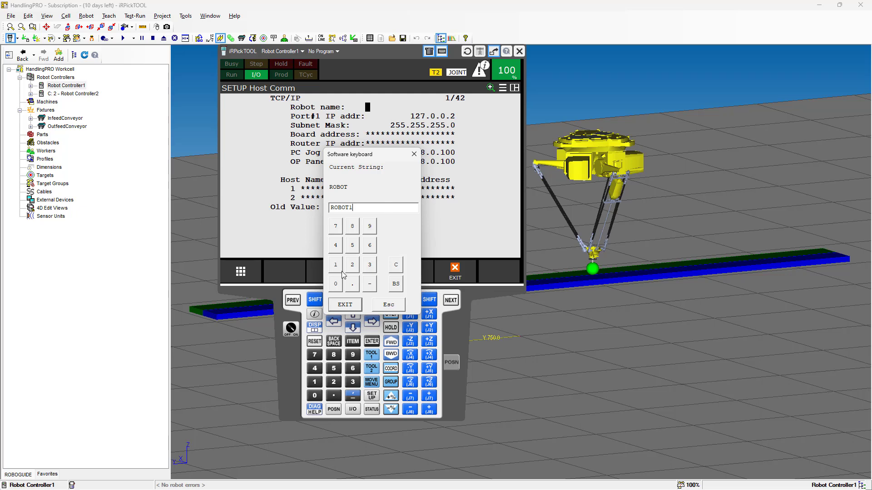
left_click(343, 304)
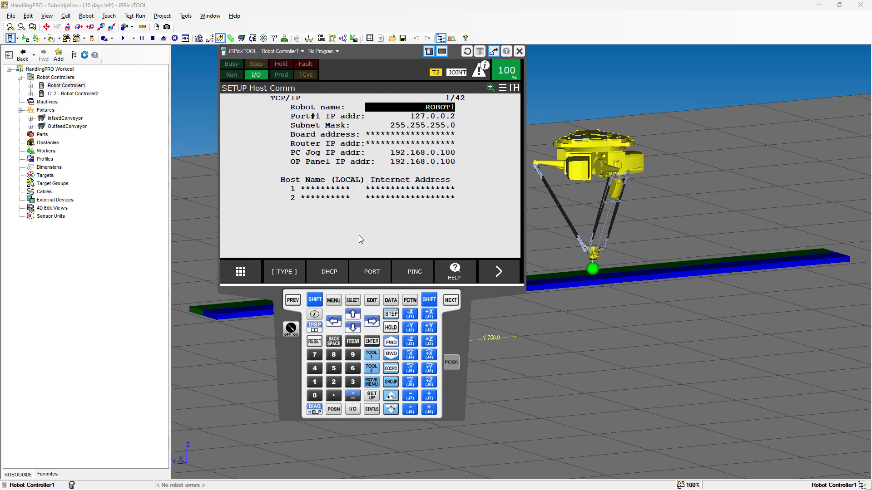
Check the TCP/IP addresses of Port#1 and Port#2 on Robot Controller1, ending on Port#1.
left_click(315, 118)
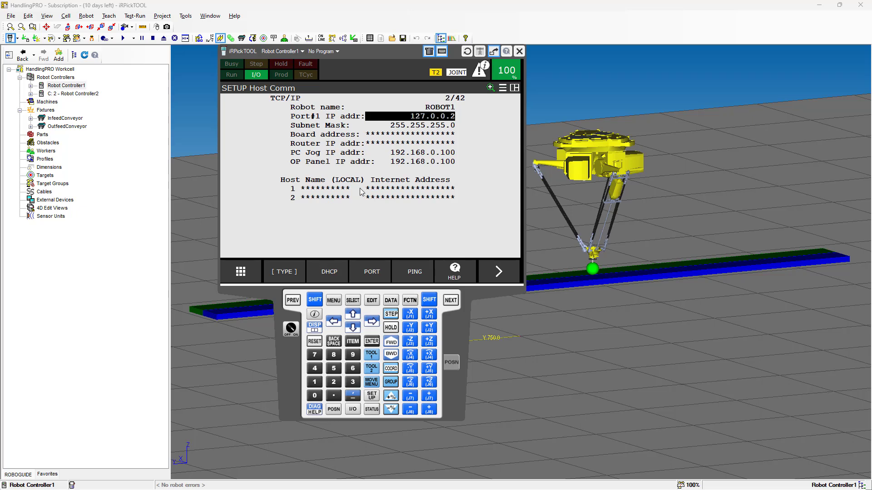
left_click(364, 271)
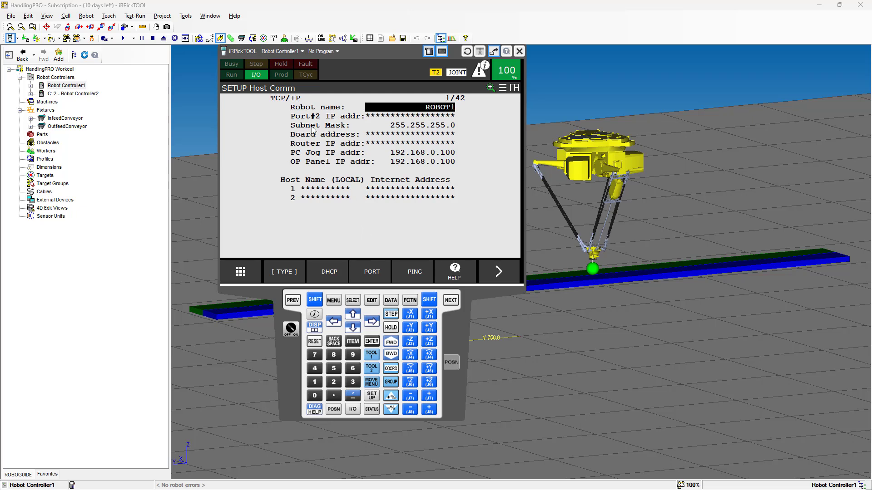
left_click(377, 271)
Try to initialize the TCP/IP configuration of Robot Controller1, accepting the possible loss of existing connections.
left_click(499, 272)
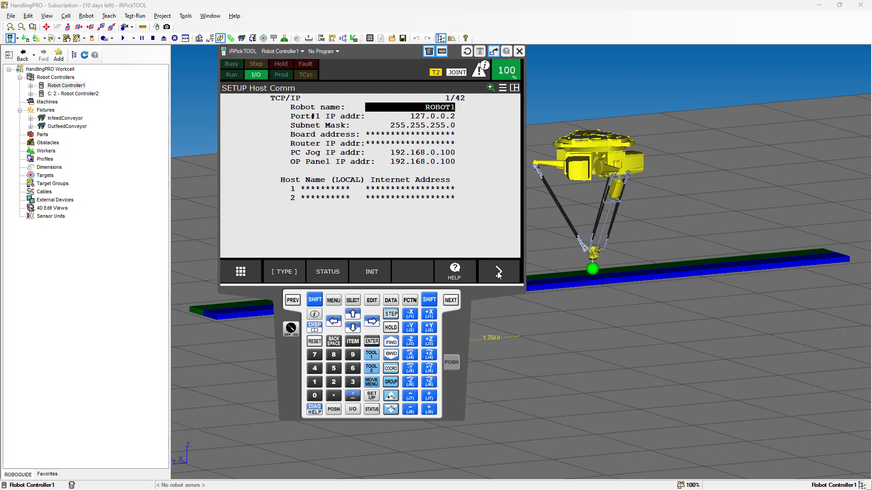
left_click(372, 272)
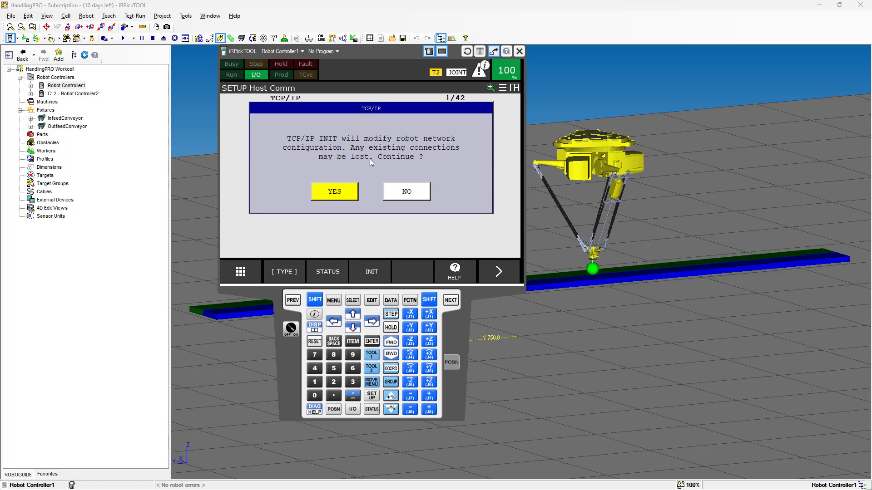
left_click(339, 190)
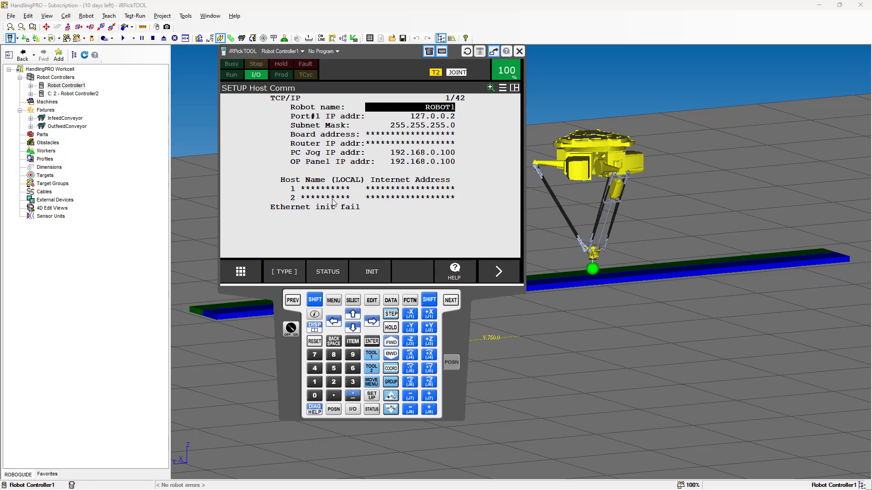
Cycle the power of Robot Controller1 from its teach pendant.
left_click(410, 300)
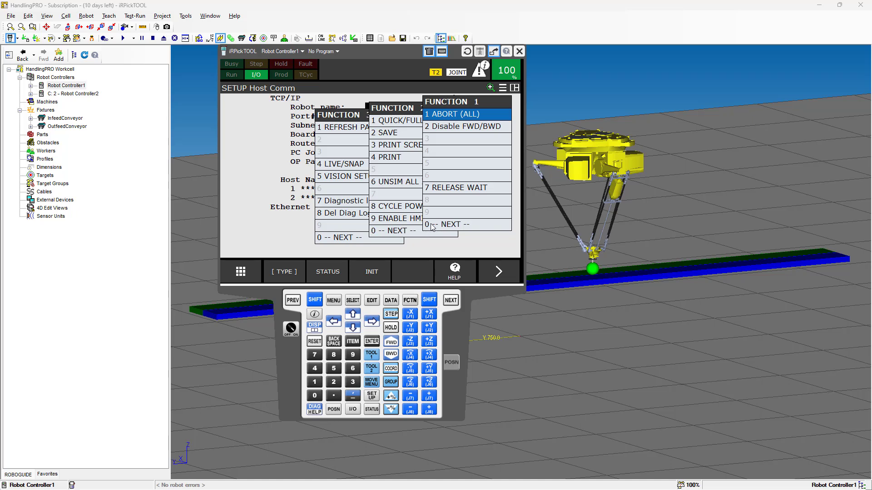
left_click(431, 232)
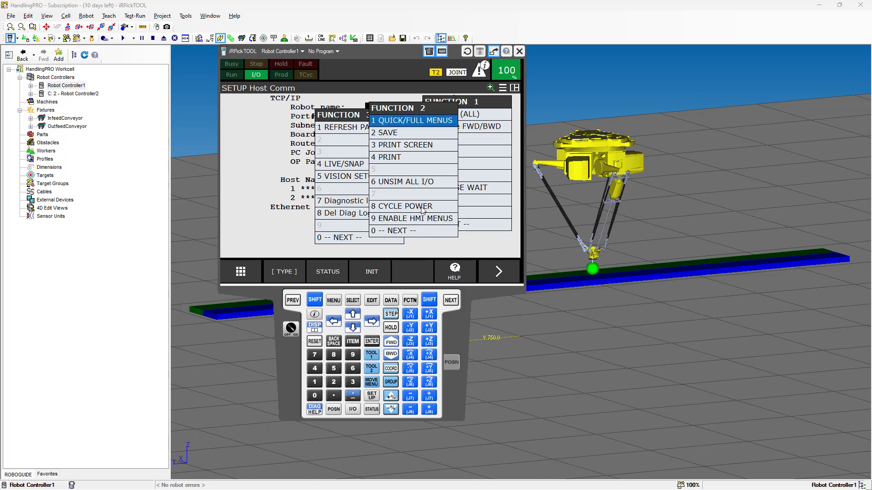
left_click(422, 207)
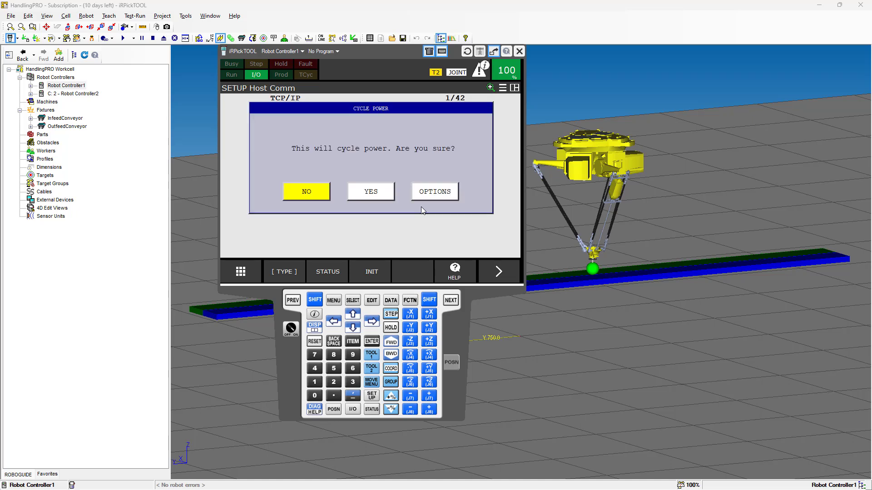
left_click(376, 195)
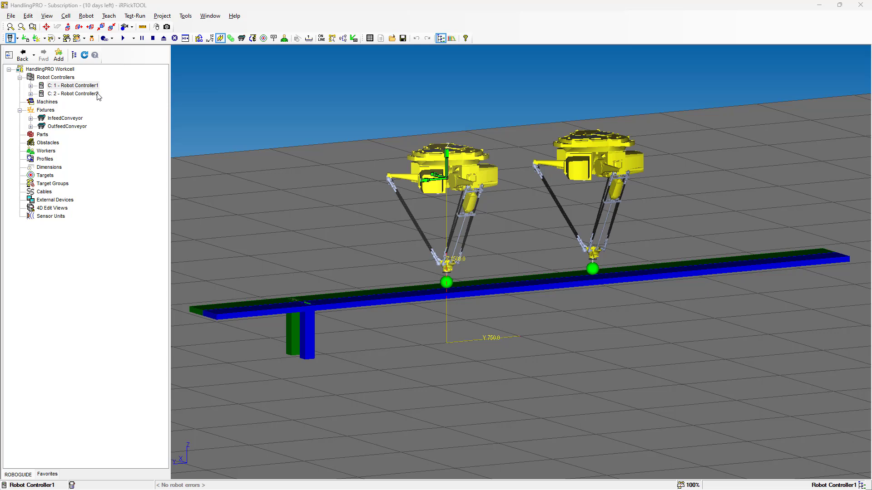
Open Robot Controller2's teach pendant and go to the TCP/IP detailed setup in its Host Comm settings.
left_click(99, 95)
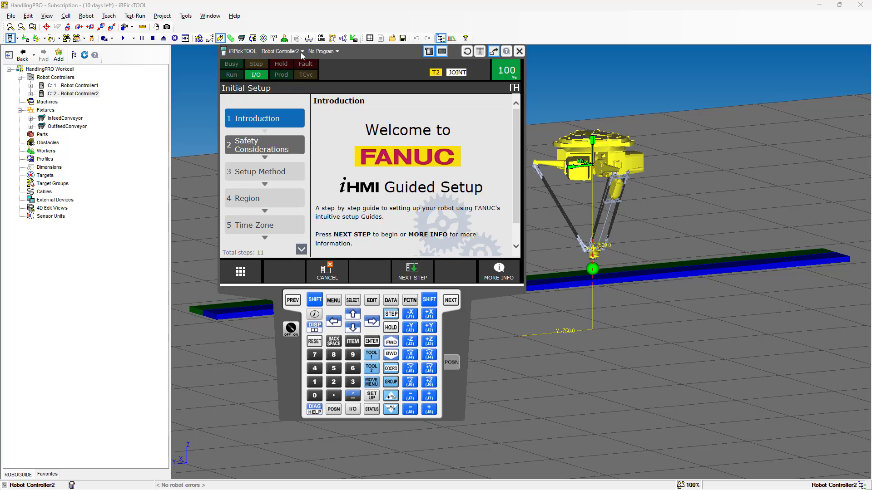
left_click(333, 301)
left_click(303, 176)
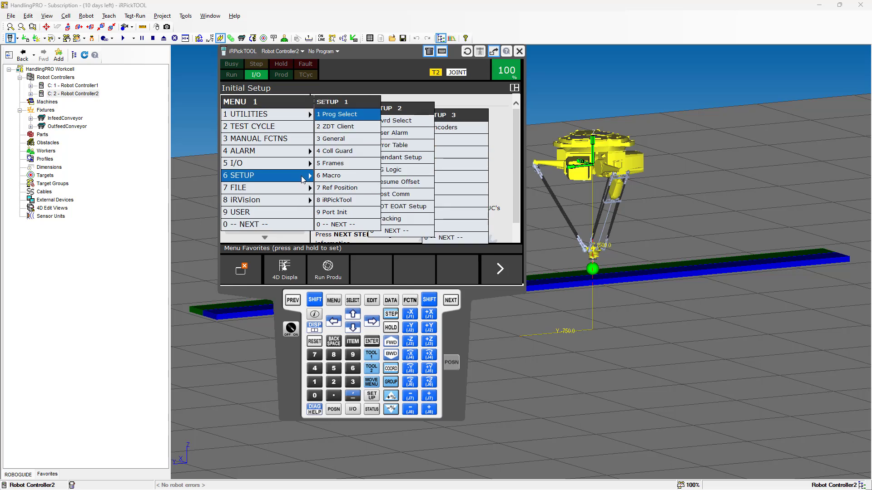
left_click(395, 194)
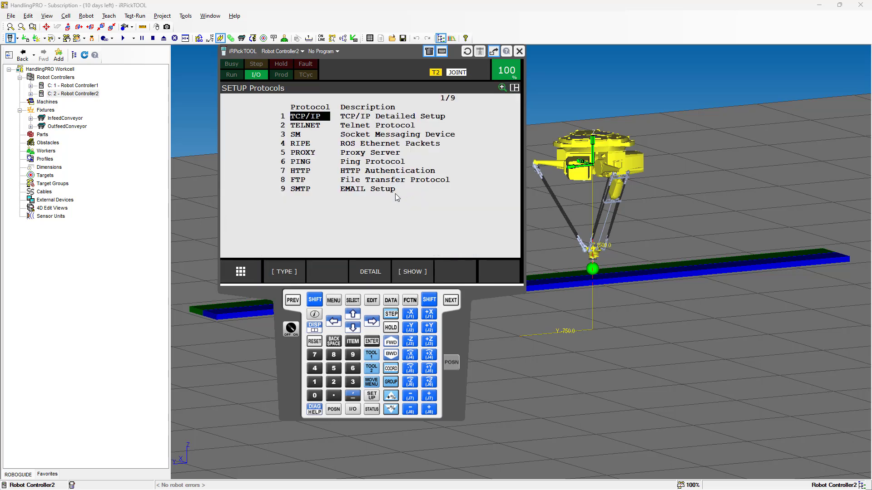
left_click(375, 271)
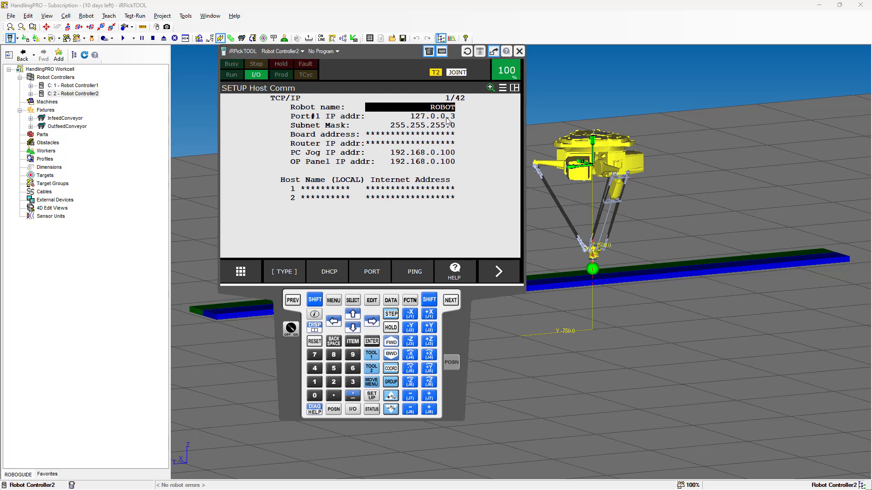
Set the robot name of Robot Controller2 to ROBOT2 in the TCP/IP setup.
left_click(374, 344)
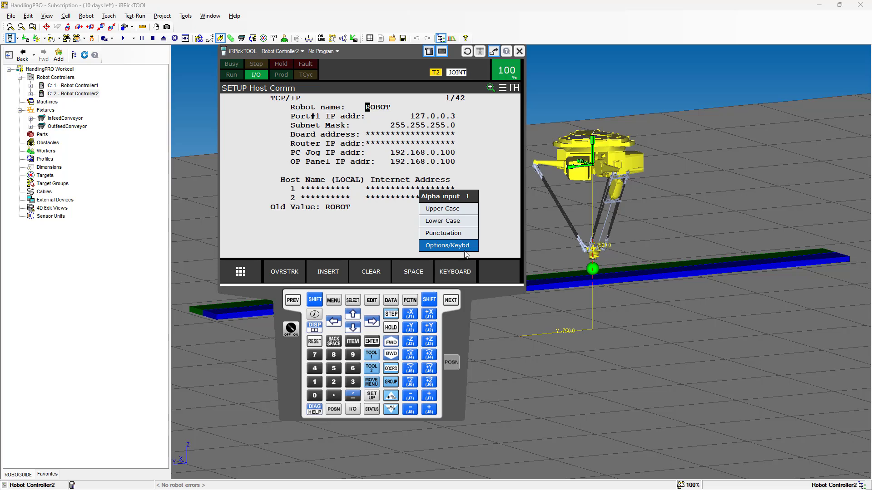
left_click(464, 268)
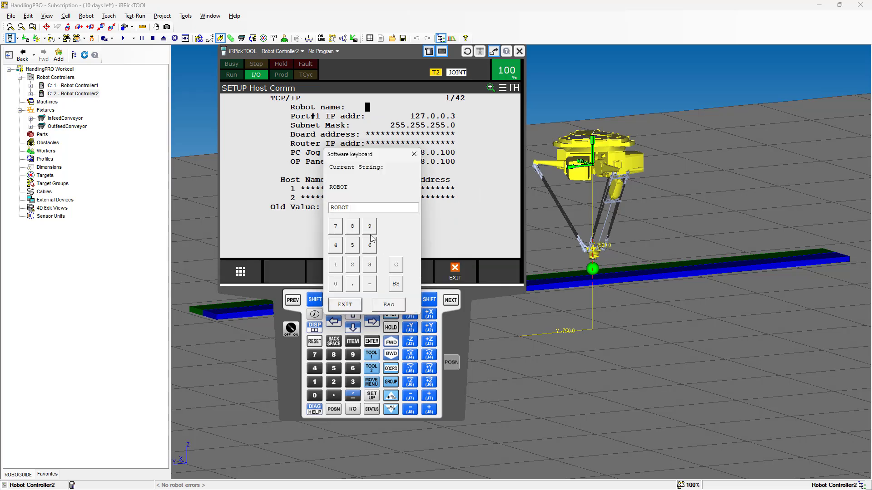
left_click(352, 264)
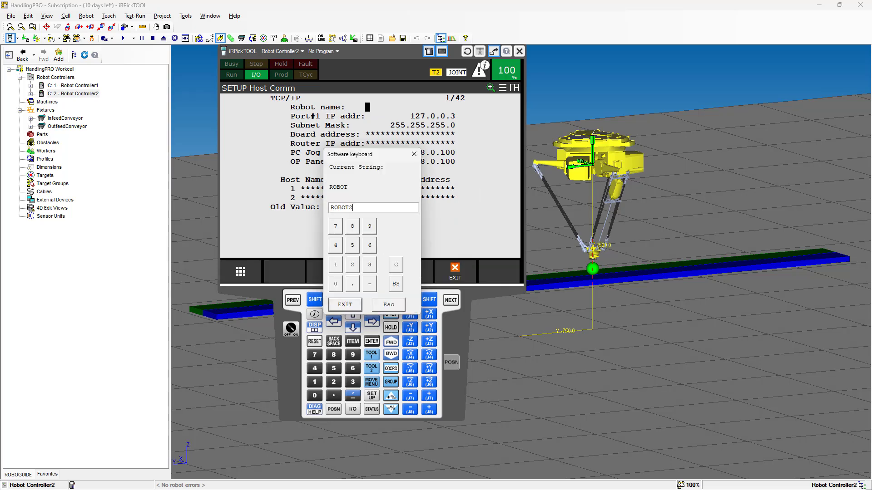
left_click(353, 310)
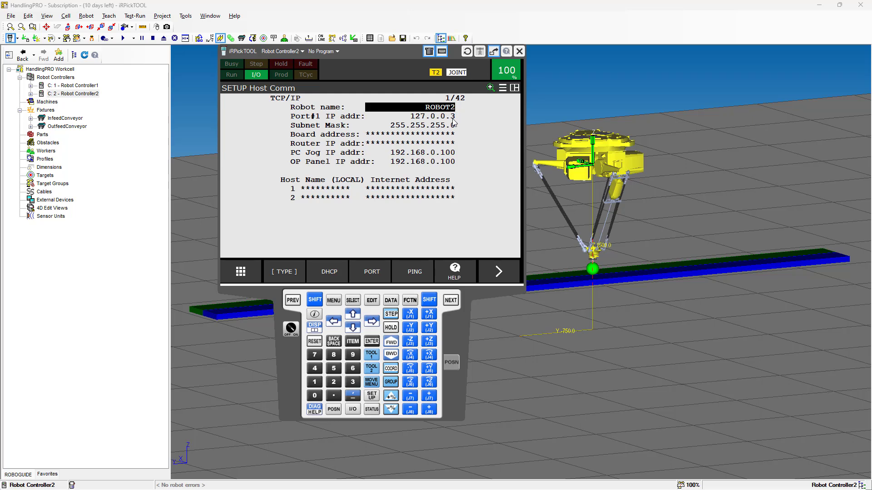
Enter robot1 as the first local host name in Robot Controller2's TCP/IP setup.
left_click(336, 191)
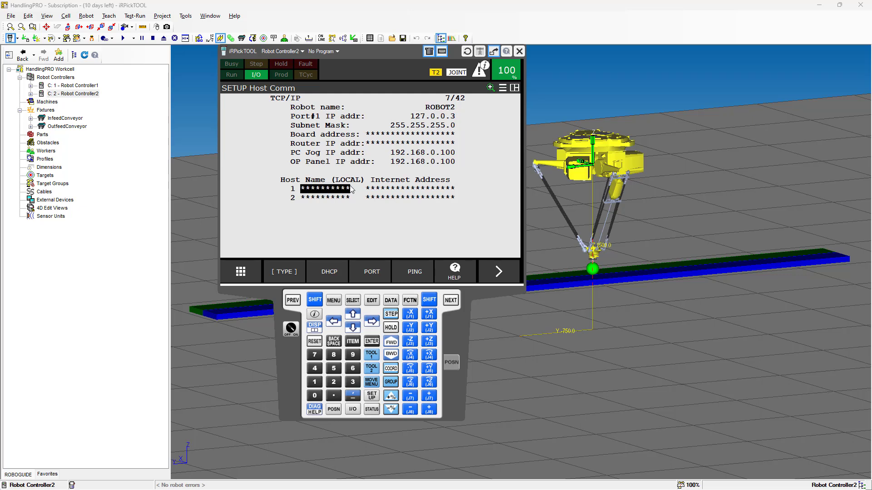
left_click(372, 341)
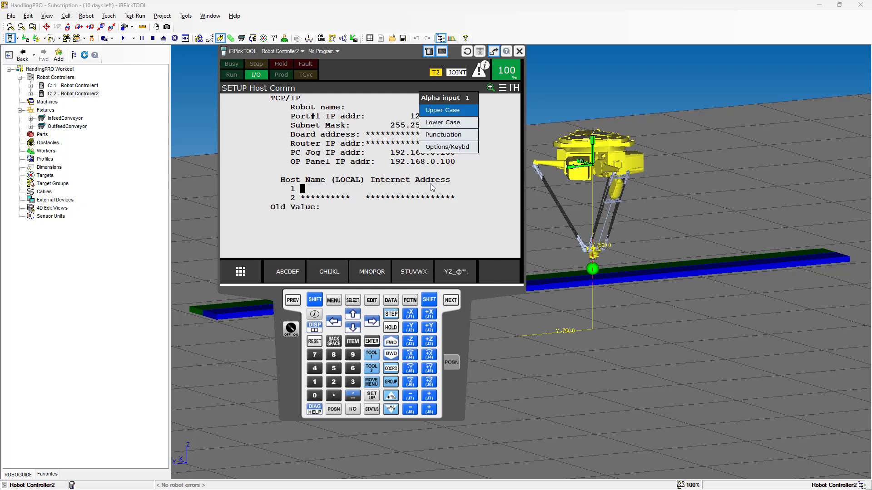
left_click(444, 147)
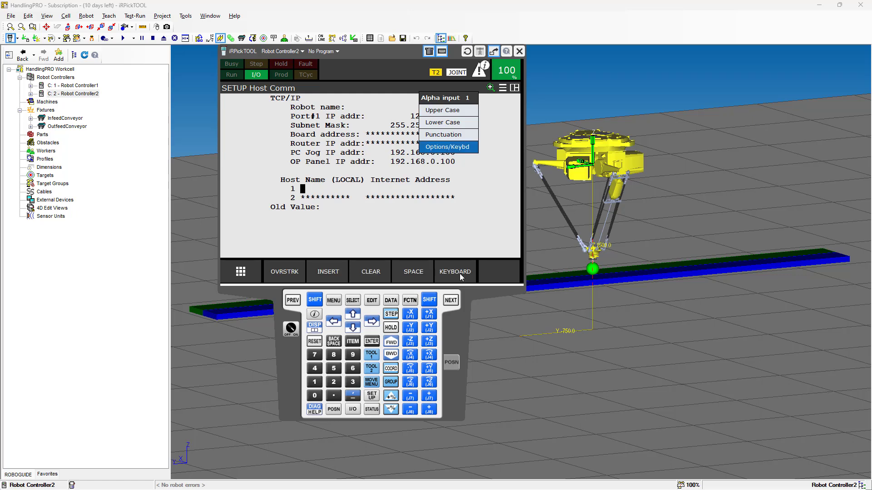
left_click(459, 273)
type("r")
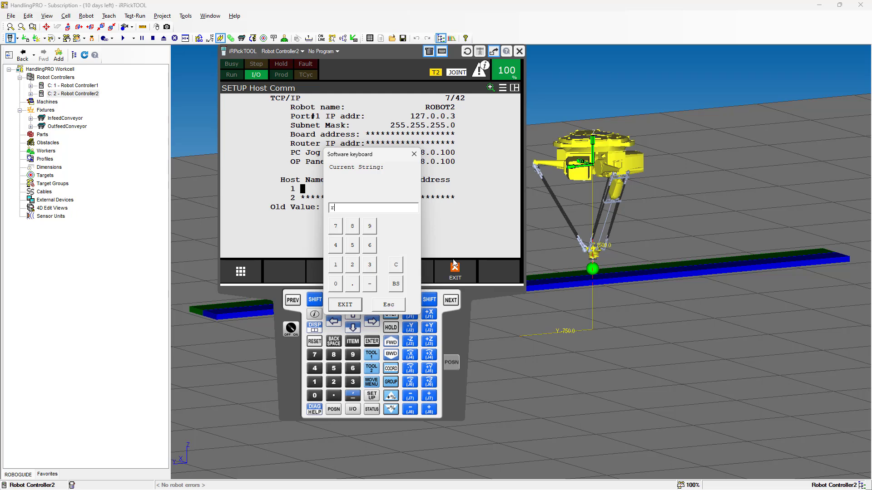
type("obot1")
left_click(354, 309)
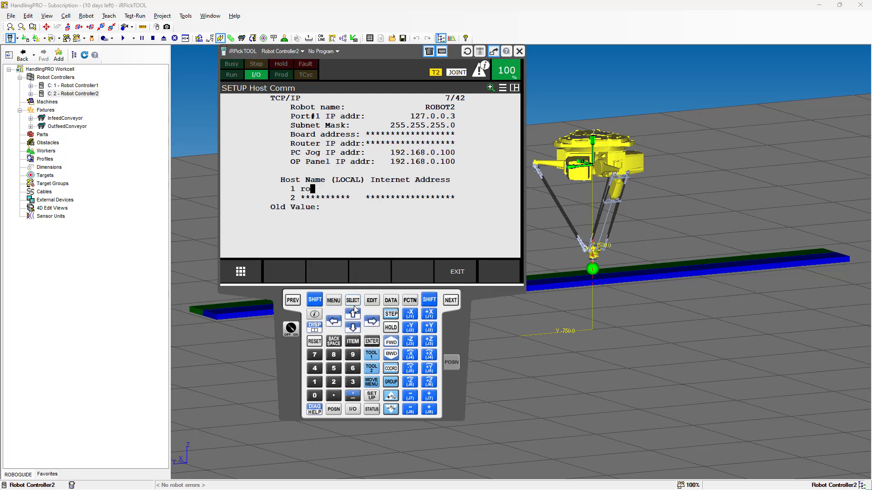
Set the internet address of local host robot1 to 127.0.0.2.
left_click(400, 191)
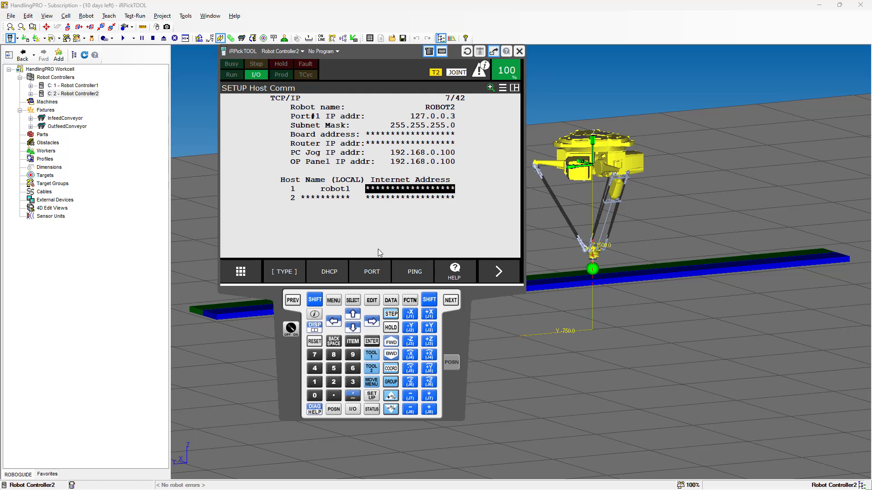
left_click(372, 343)
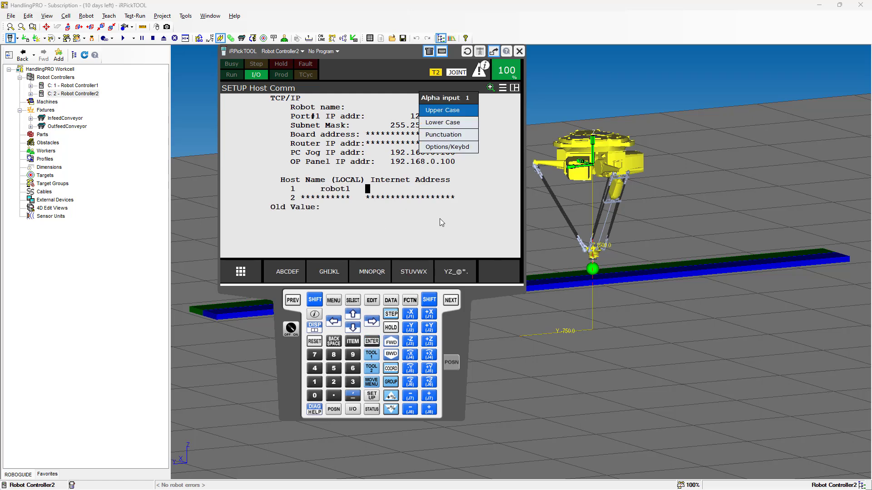
left_click(447, 265)
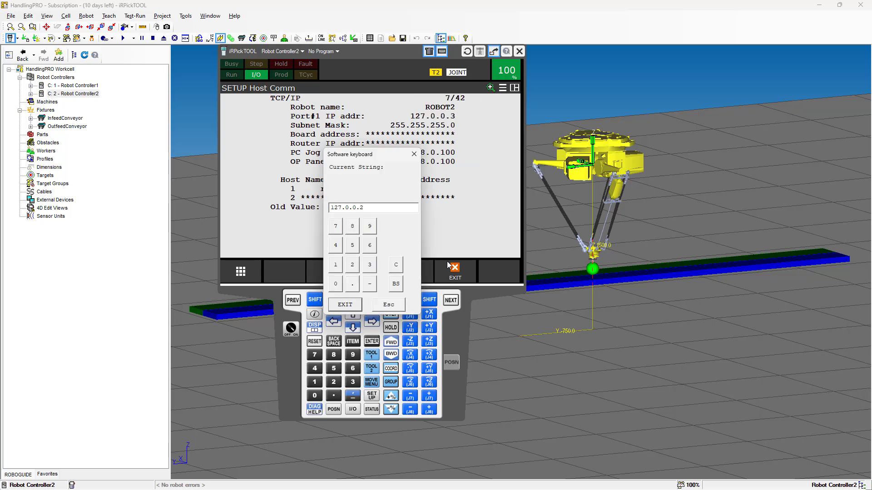
left_click(359, 306)
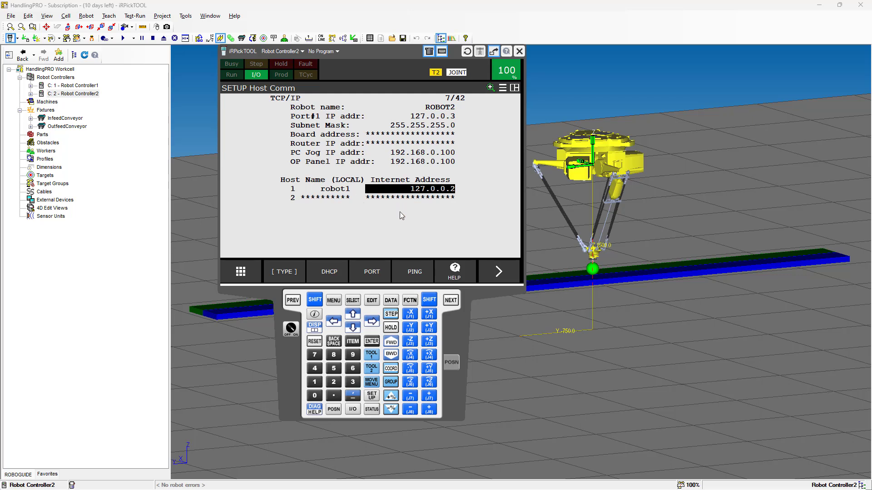
Ping the robot1 host address from Robot Controller2 and bring up the teach pendant's window options.
left_click(413, 272)
right_click(290, 362)
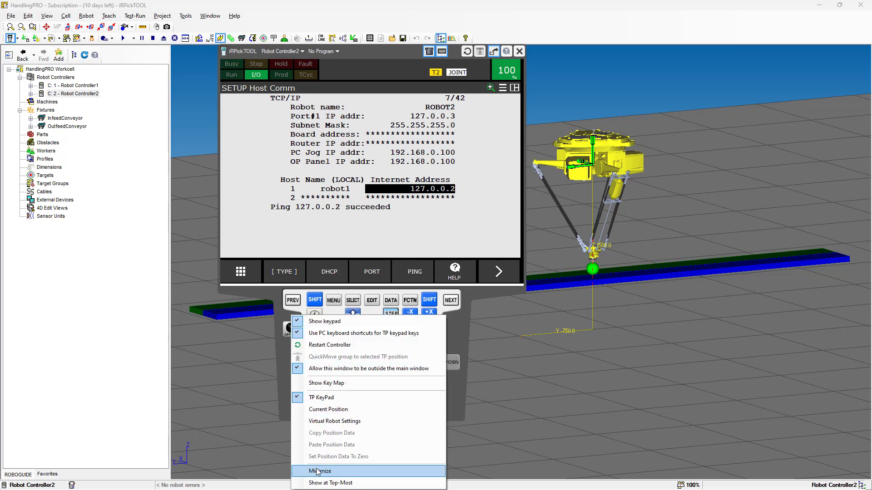